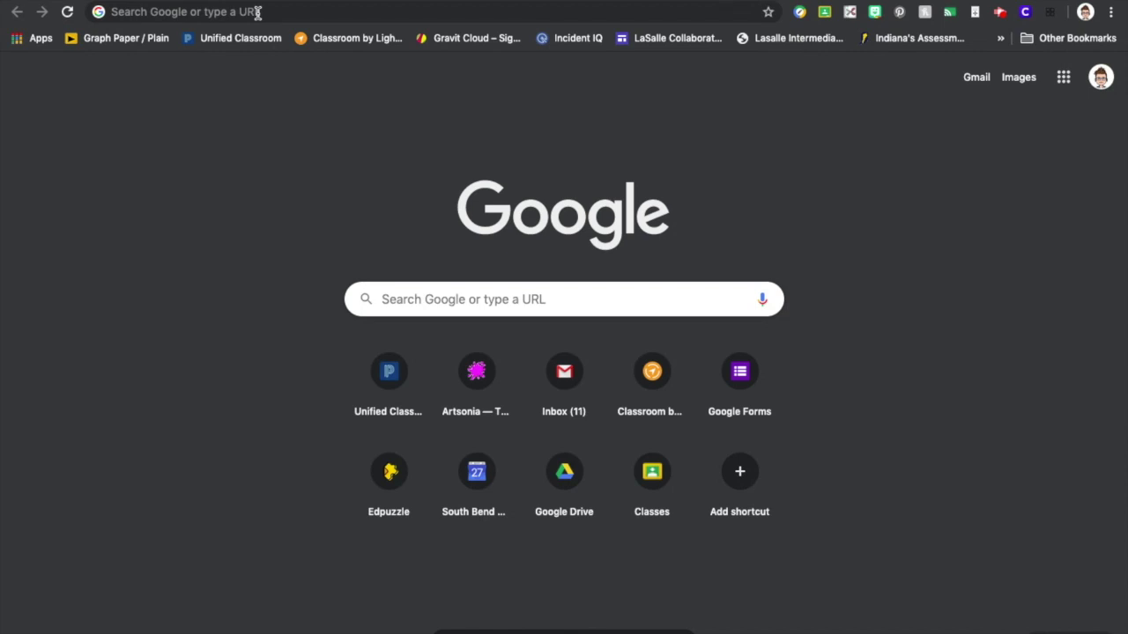
Search the address bar for gravit and open the Gravit Designer site at designer.gravit.io.
click(258, 13)
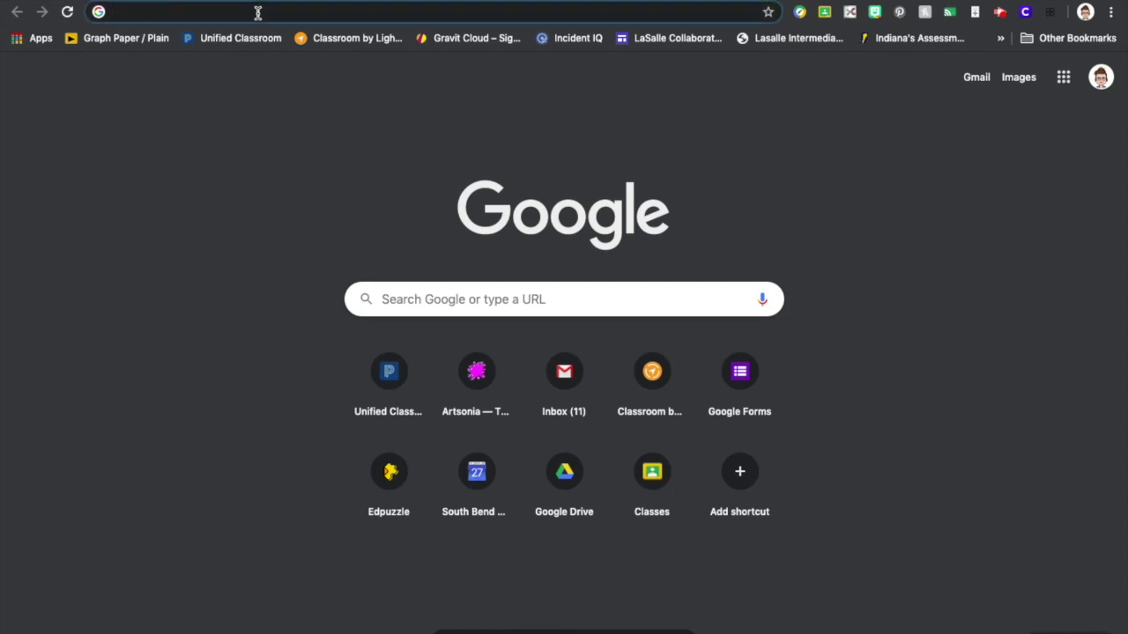
text(gravi)
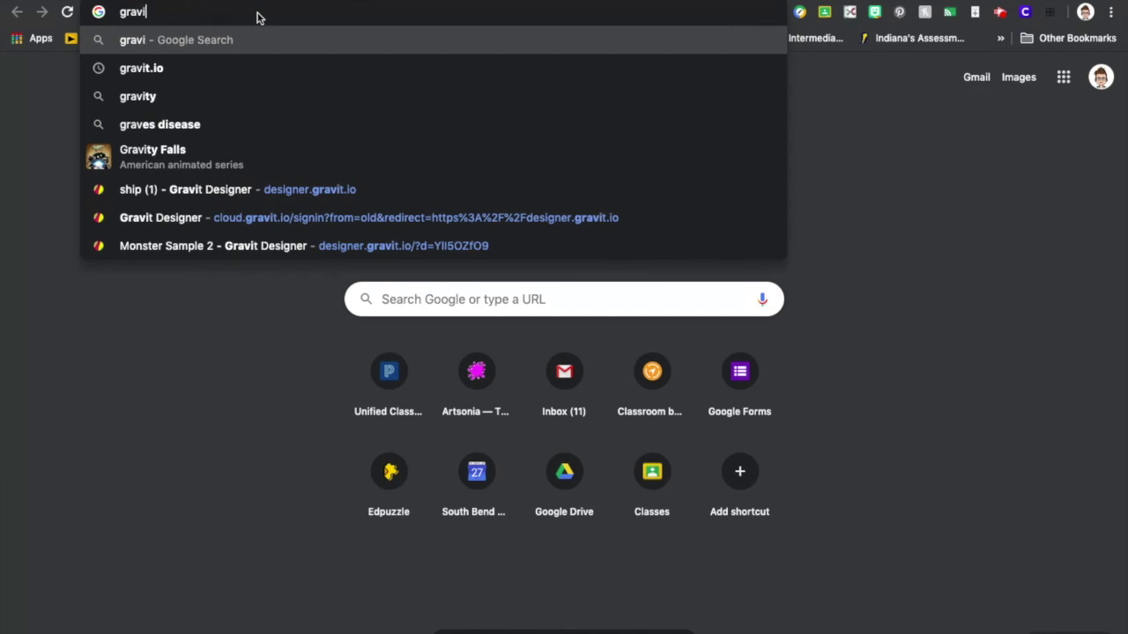
text(t)
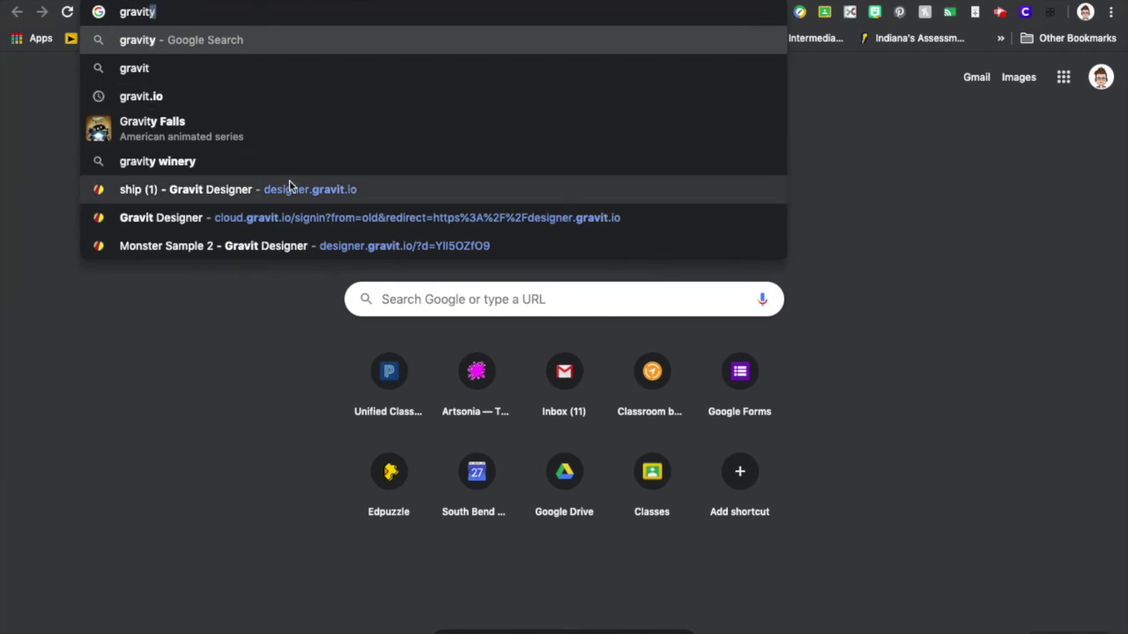
click(290, 210)
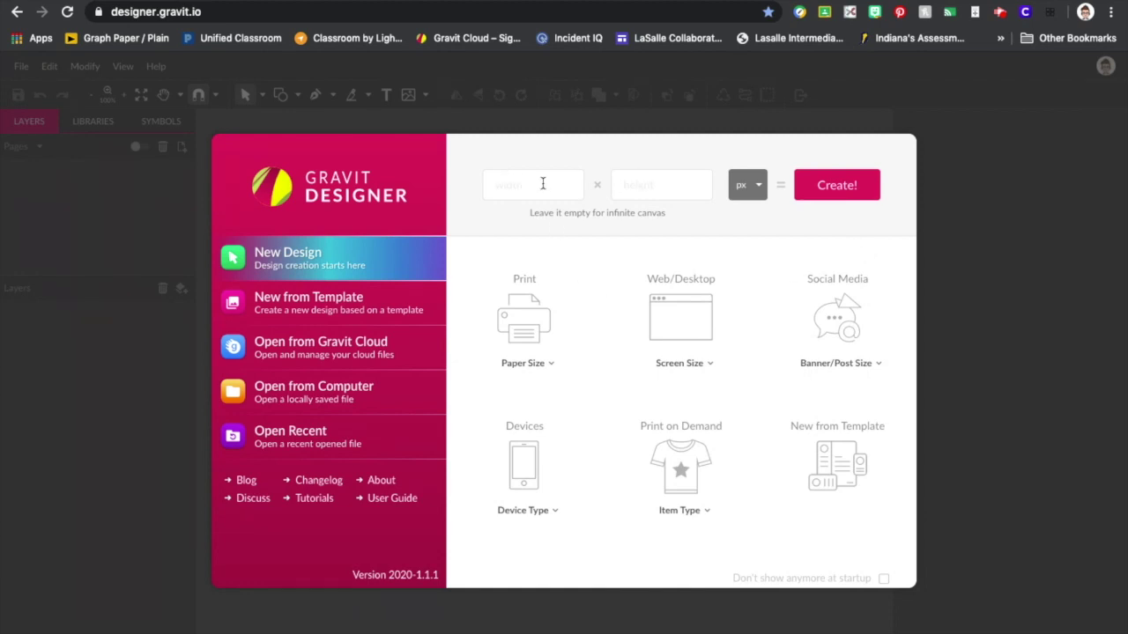
Create a new design measuring 10 × 10 with inches as the unit.
click(747, 185)
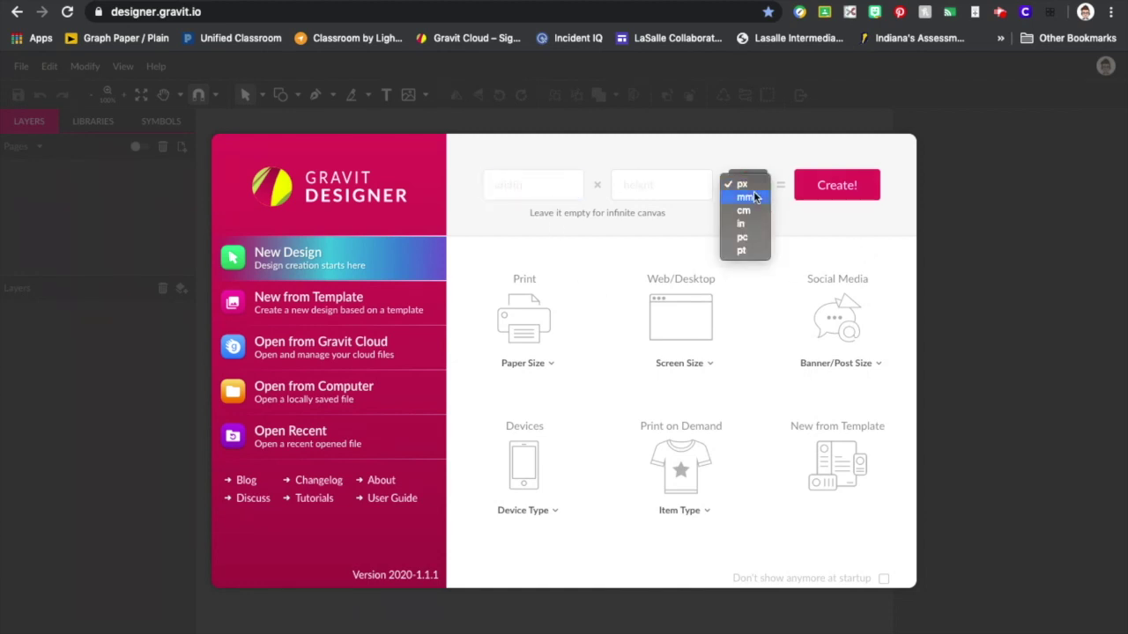
click(748, 224)
click(521, 183)
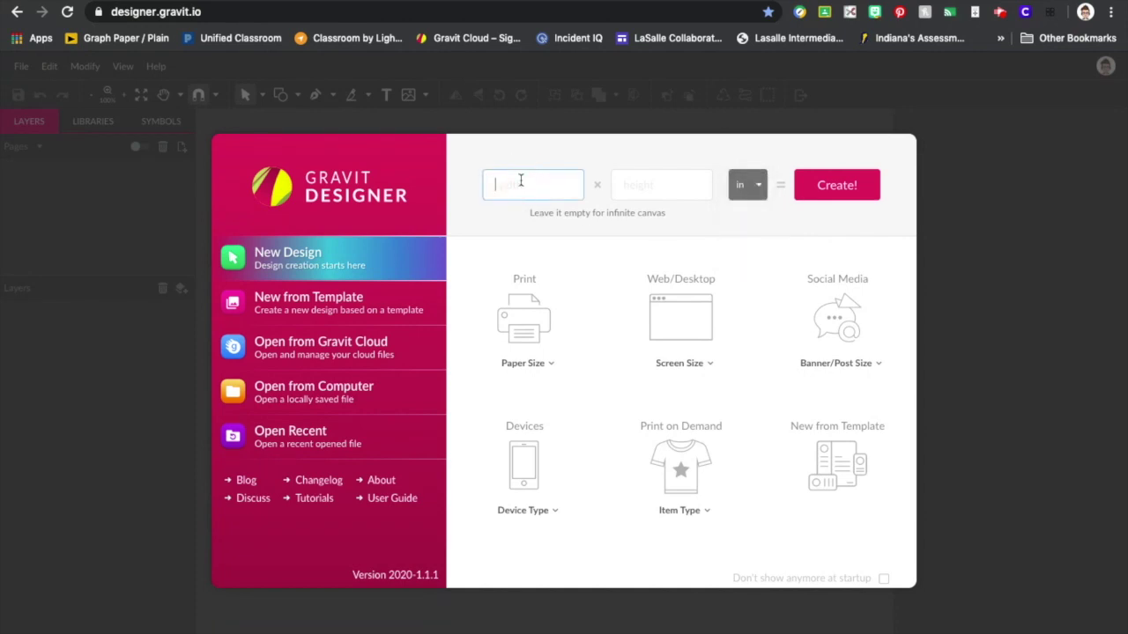
text(10)
key(Tab)
text(10)
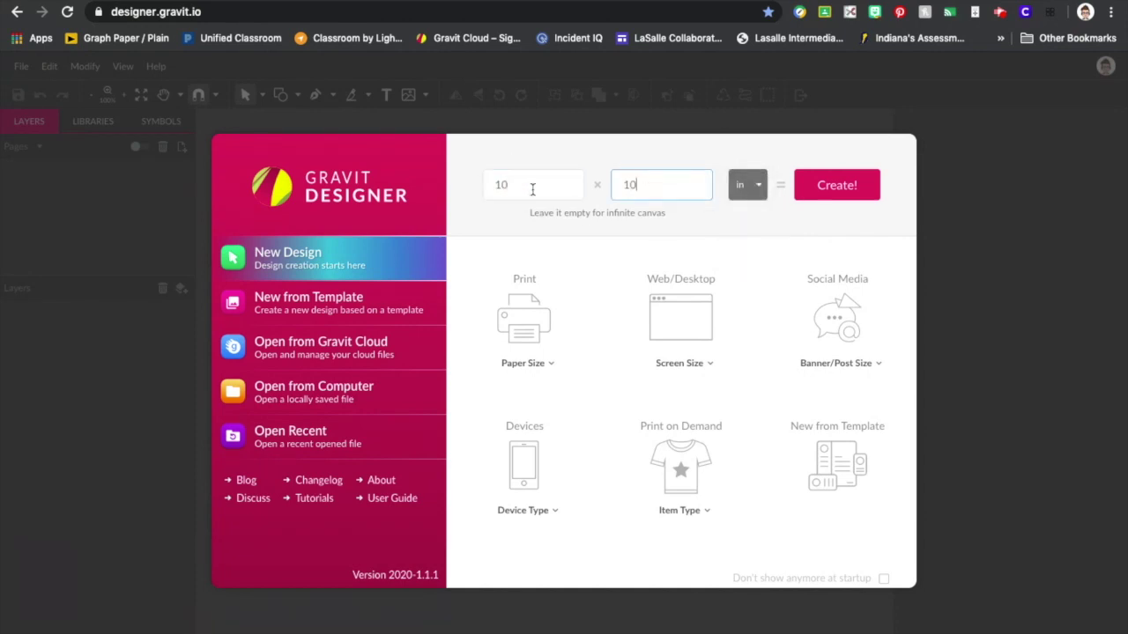
click(837, 189)
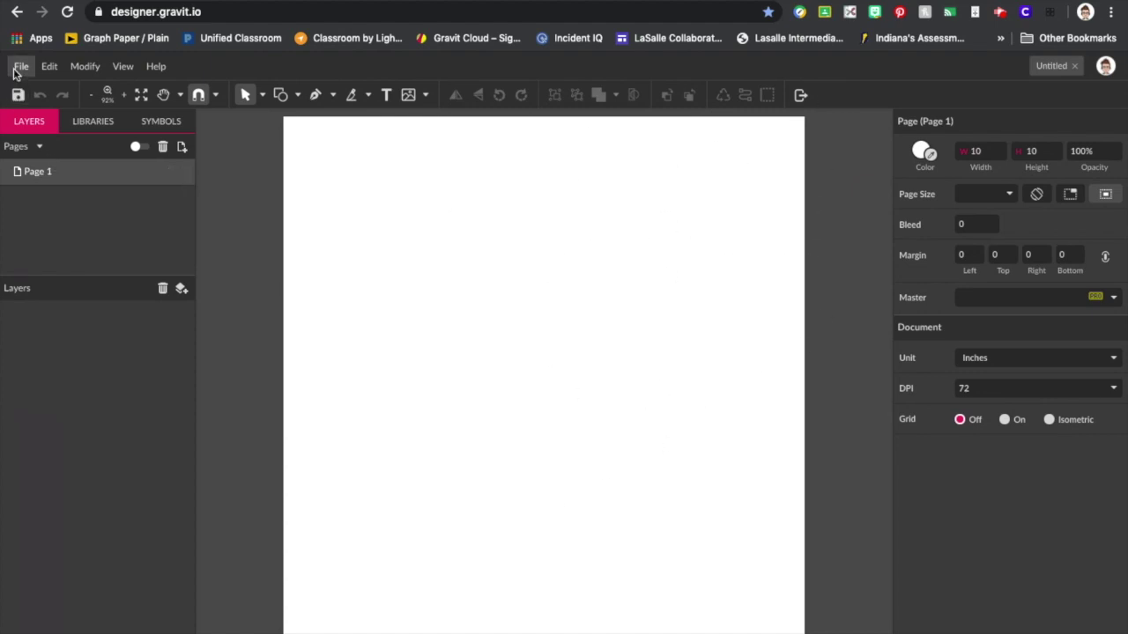
Open the application settings, view the available interface themes, and save the settings.
click(50, 70)
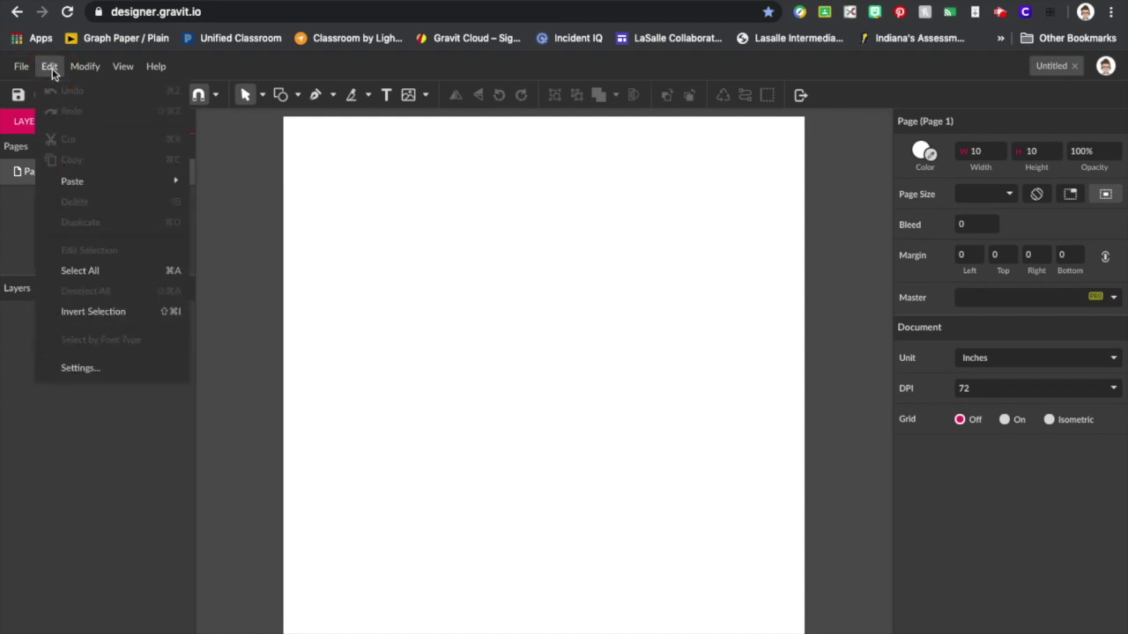
click(97, 369)
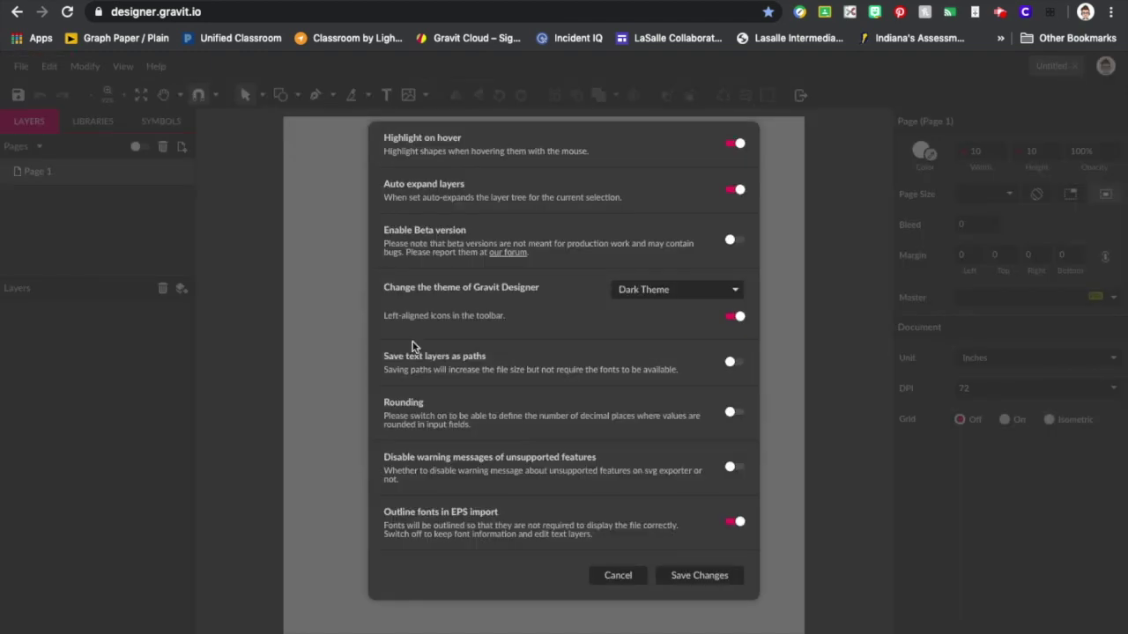
click(656, 289)
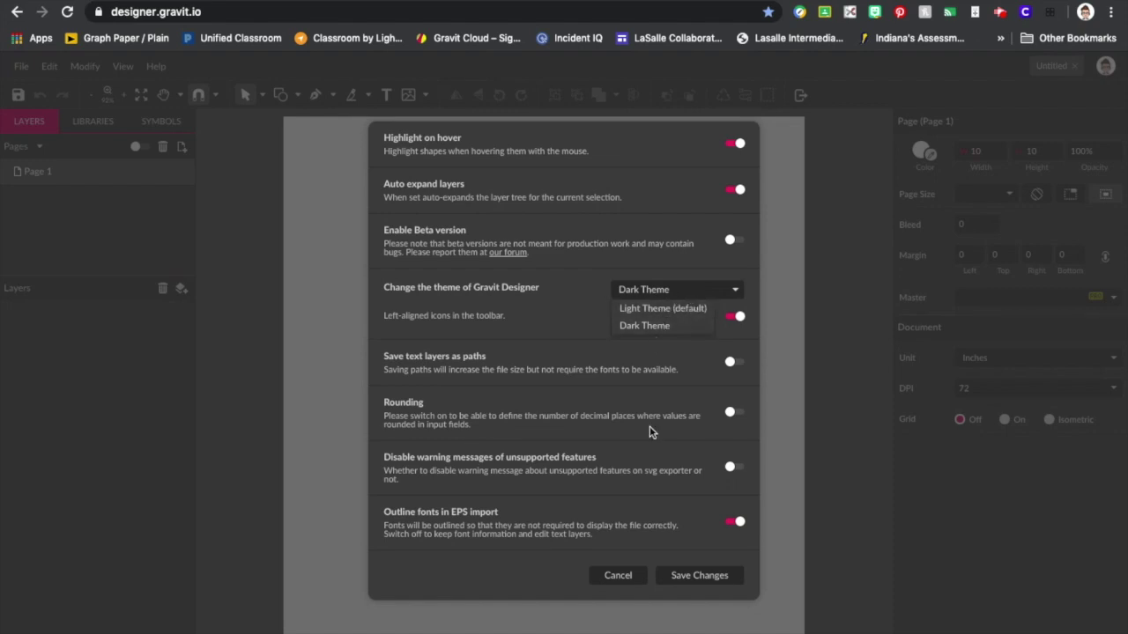
click(699, 574)
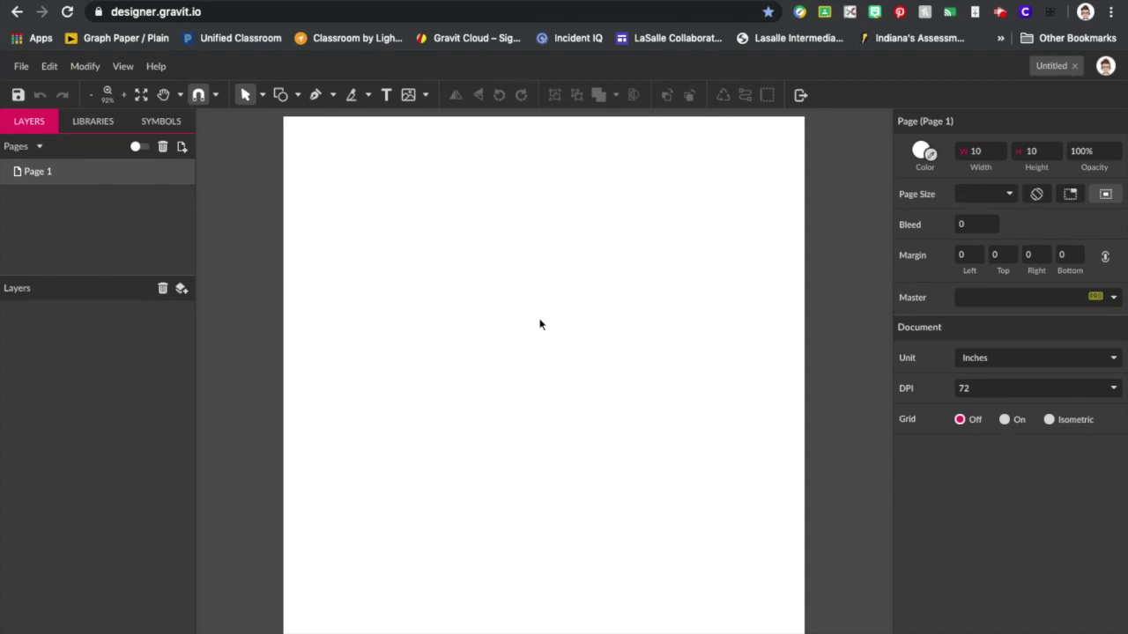
Draw a flat ellipse about 3.35 × 0.75 in and position it near the page's upper middle.
click(297, 96)
click(319, 162)
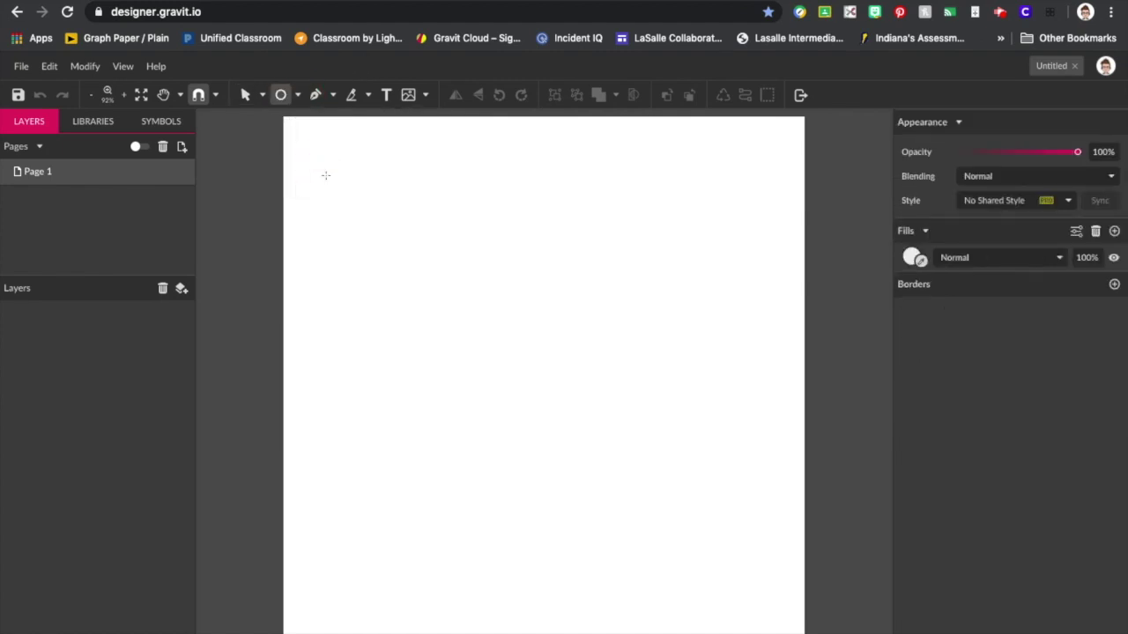
drag(439, 232, 615, 274)
drag(554, 255, 555, 237)
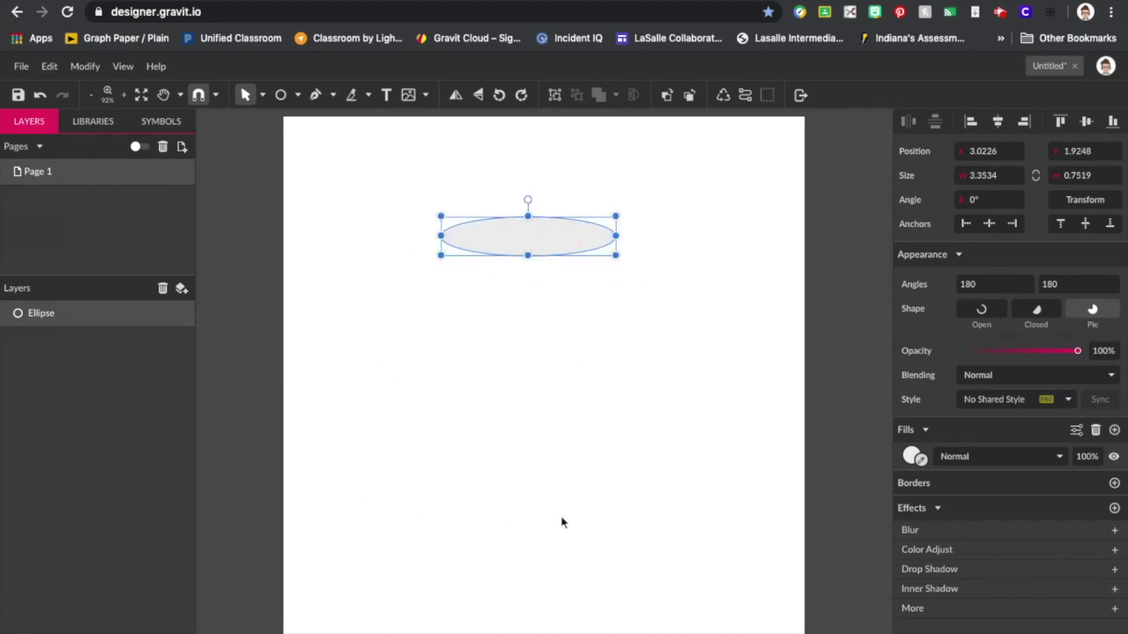
click(557, 238)
click(579, 319)
drag(561, 247, 565, 219)
click(572, 275)
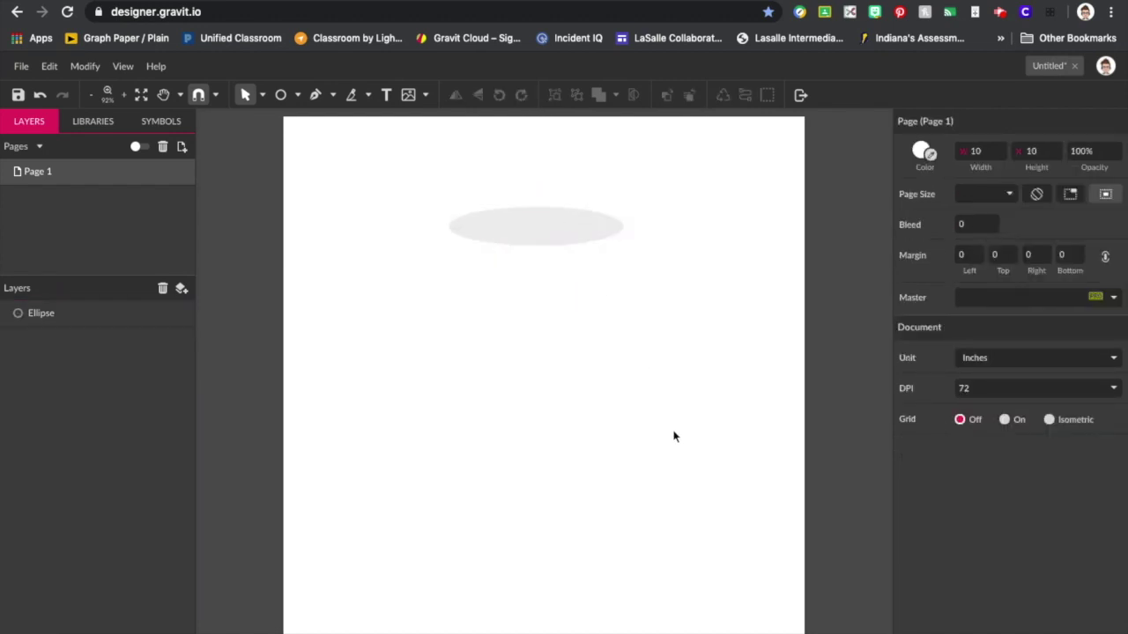
Save the design to My Cloud under the name "Personal Logo".
key(ctrl+s)
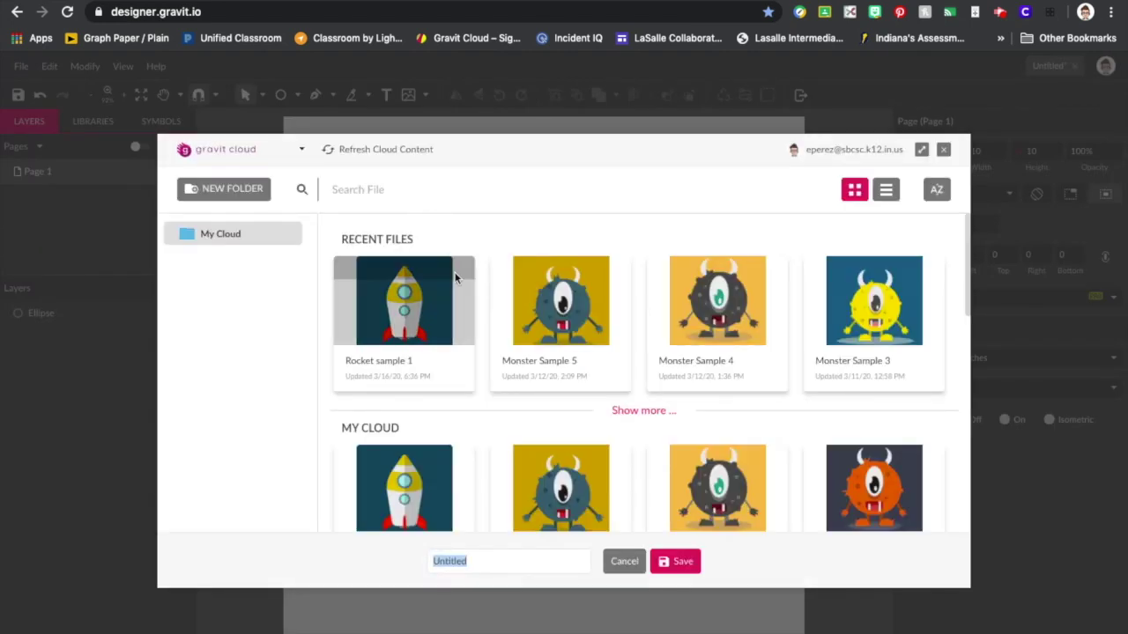
click(493, 562)
key(BackSpace)
key(BackSpace)
key(BackSpace)
key(BackSpace)
key(BackSpace)
key(BackSpace)
key(BackSpace)
key(BackSpace)
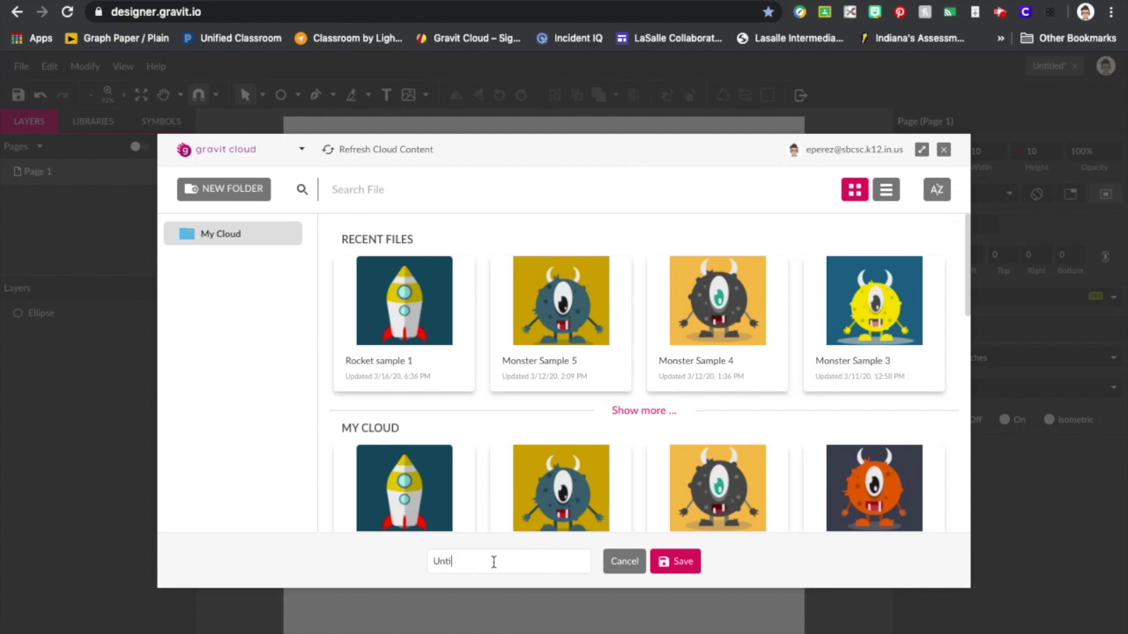
text(Personal Logo)
click(671, 567)
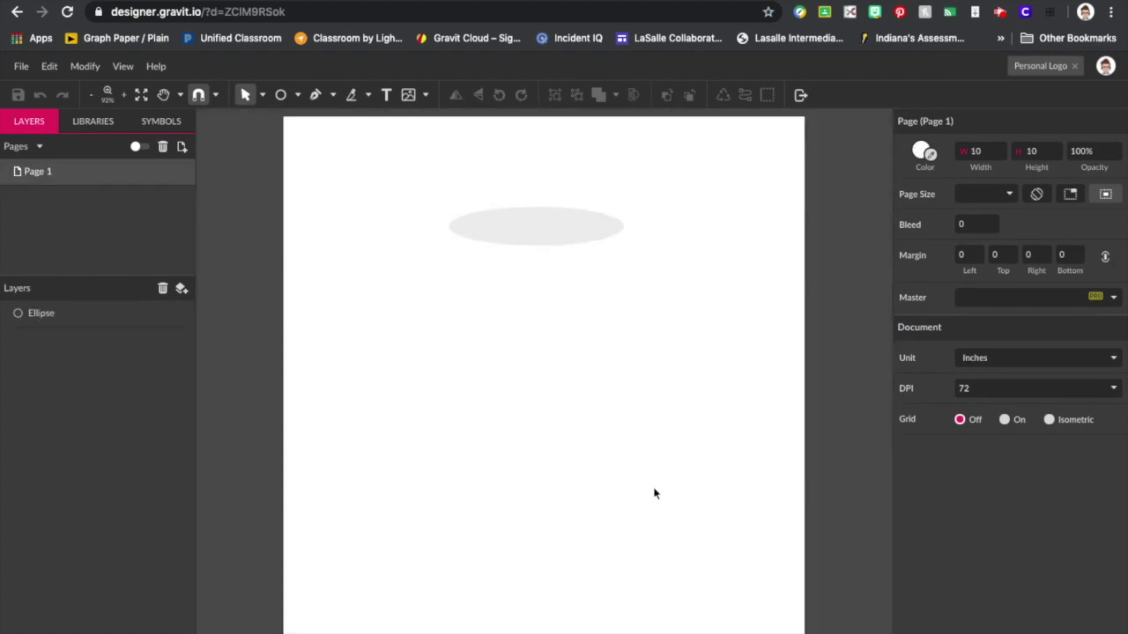
Move the ellipse slightly to the right, to about X 3.38 and Y 1.73, and deselect it.
click(573, 234)
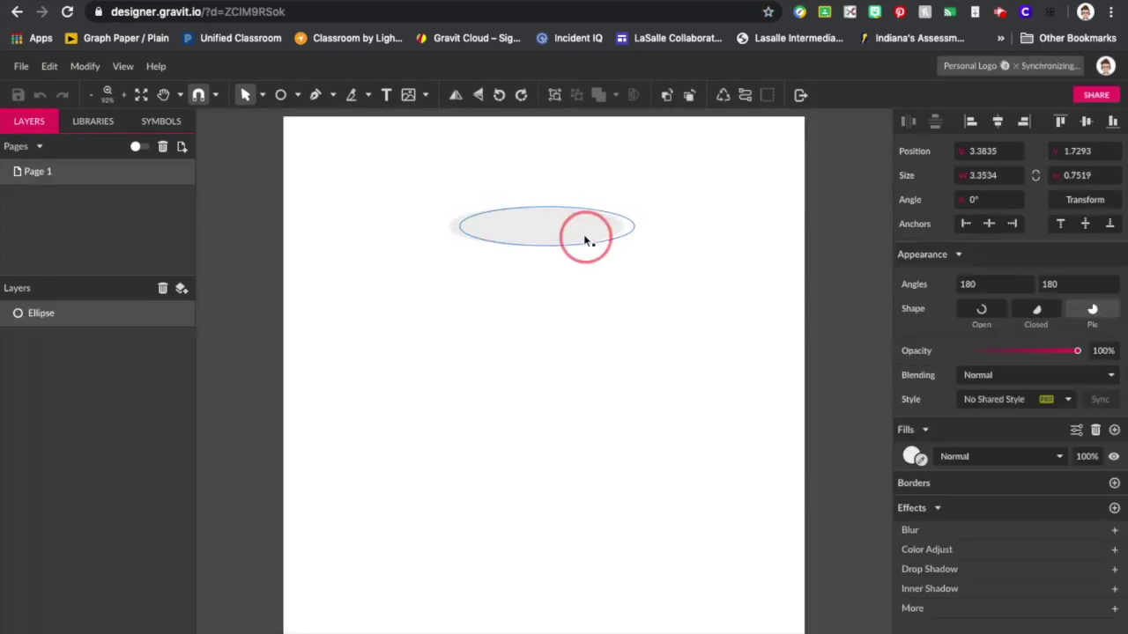
click(590, 309)
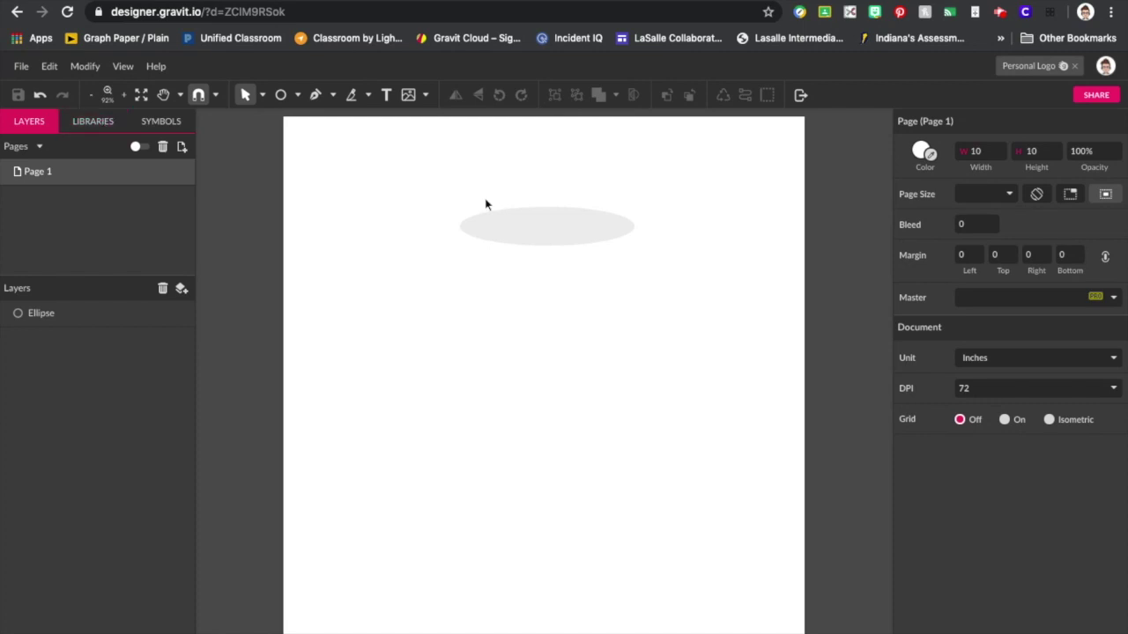
Add a text box about 6.18 × 2.65 in below the ellipse and enter the designer's name.
click(386, 98)
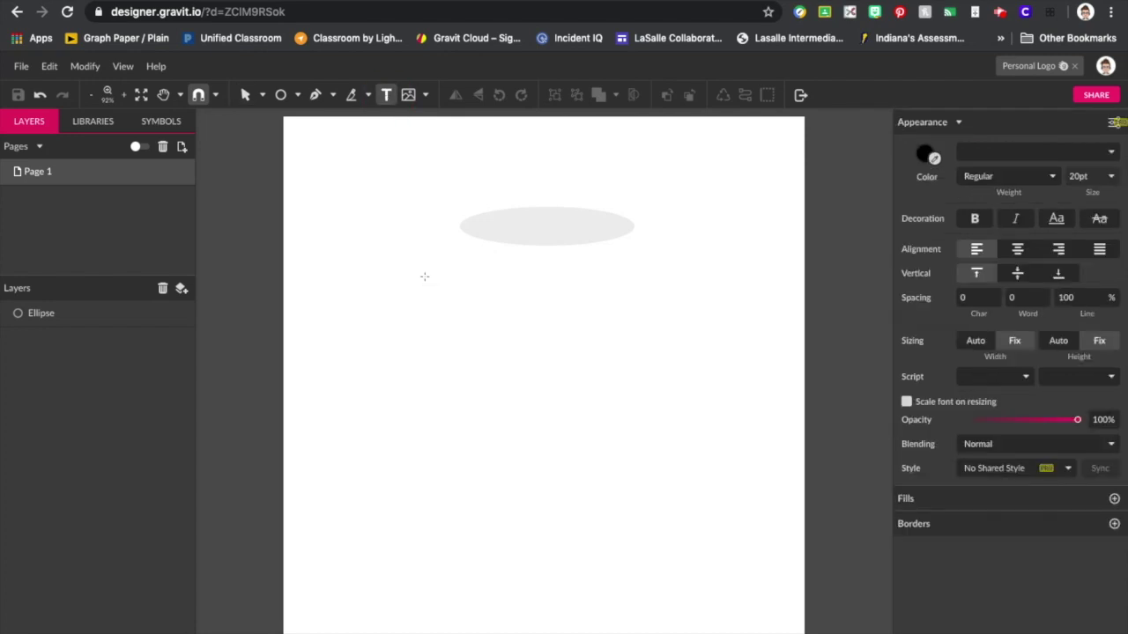
click(383, 309)
drag(383, 309, 704, 447)
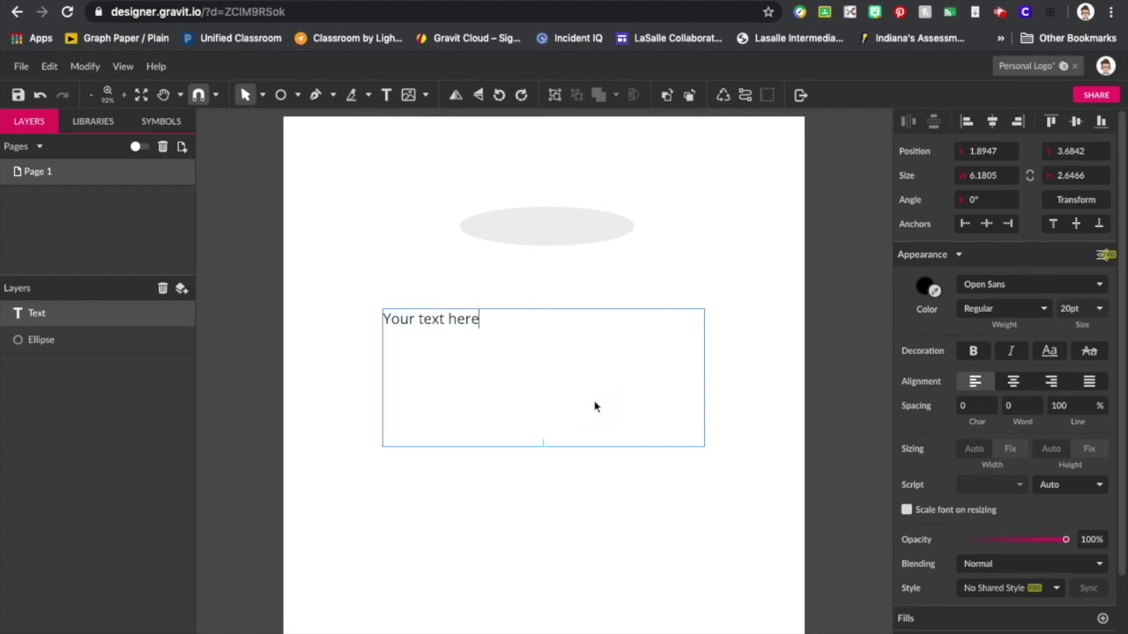
text(Ms. Perez)
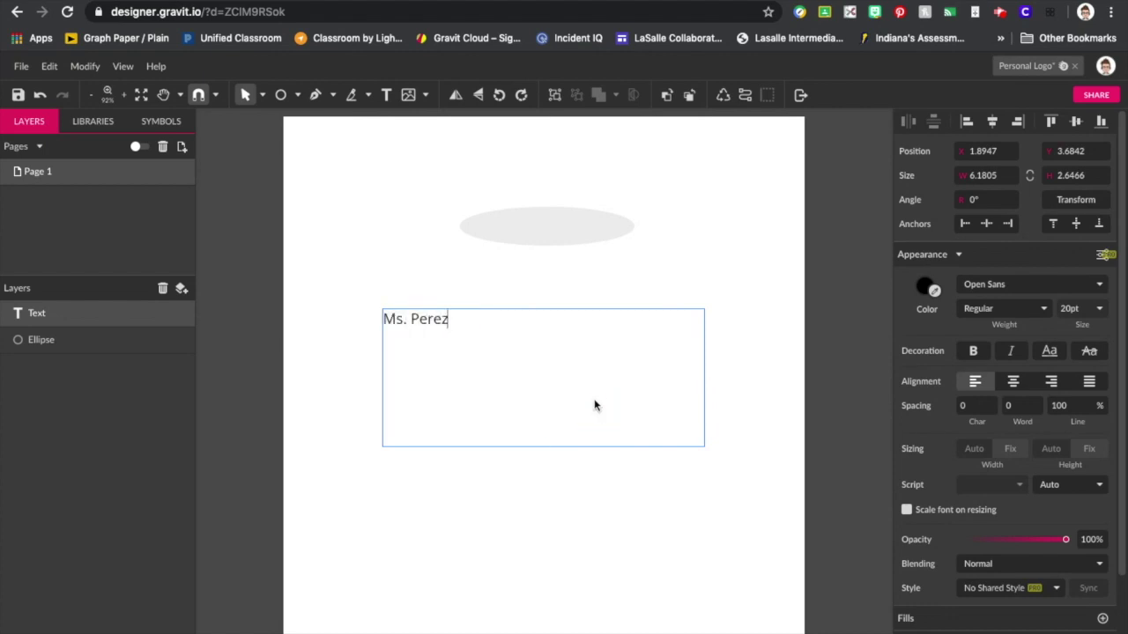
Select the whole name in the text box and change its font to Oleo Script.
key(ctrl+a)
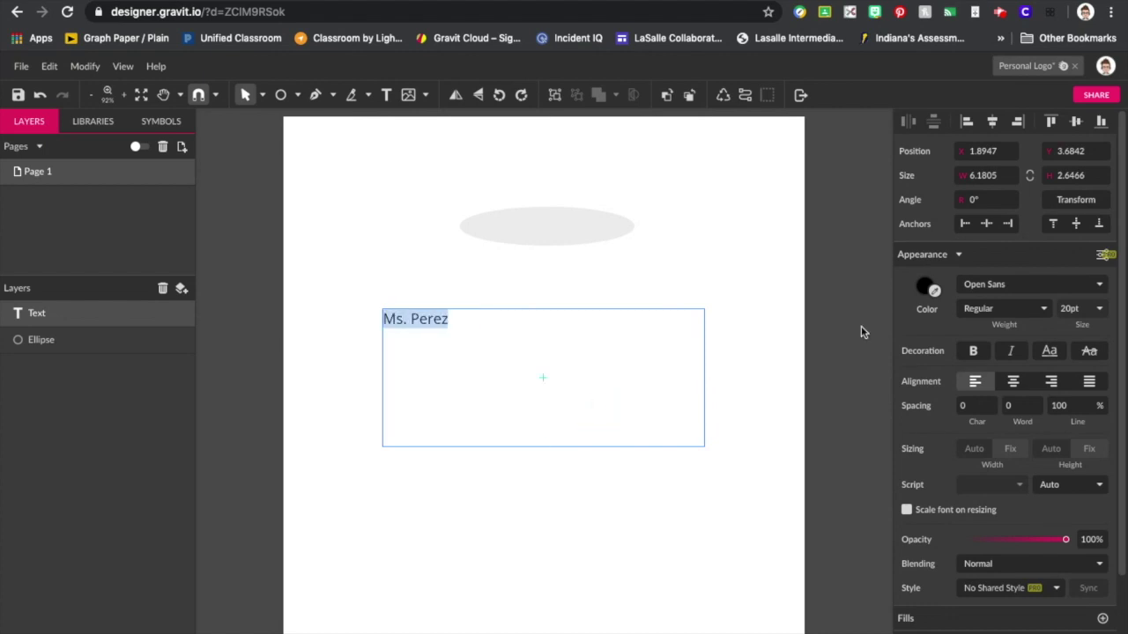
click(923, 289)
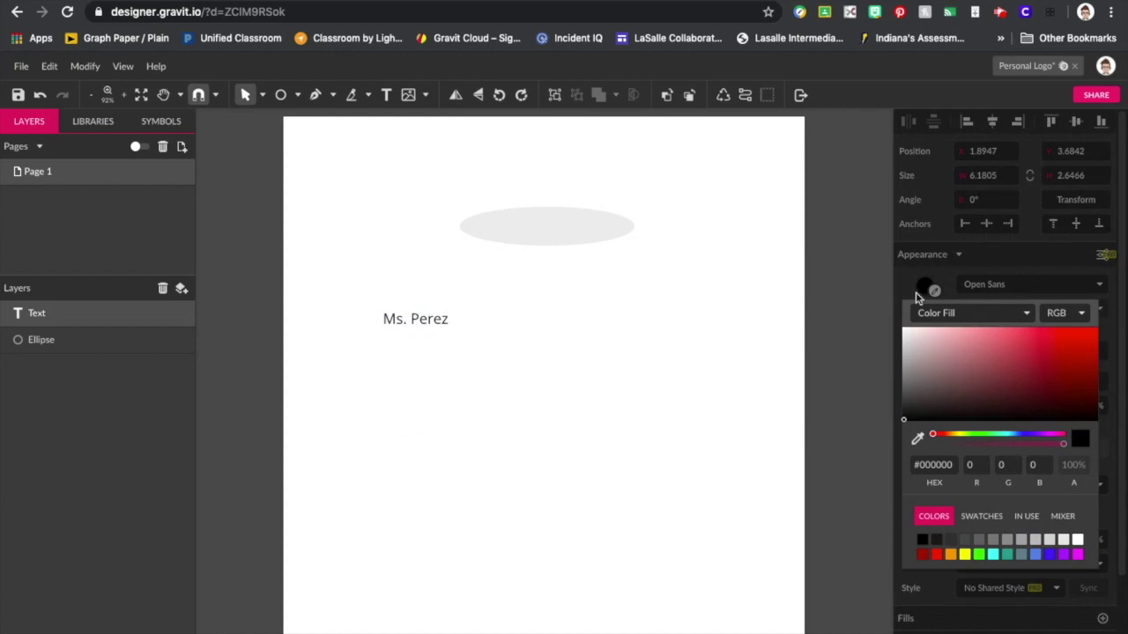
click(922, 301)
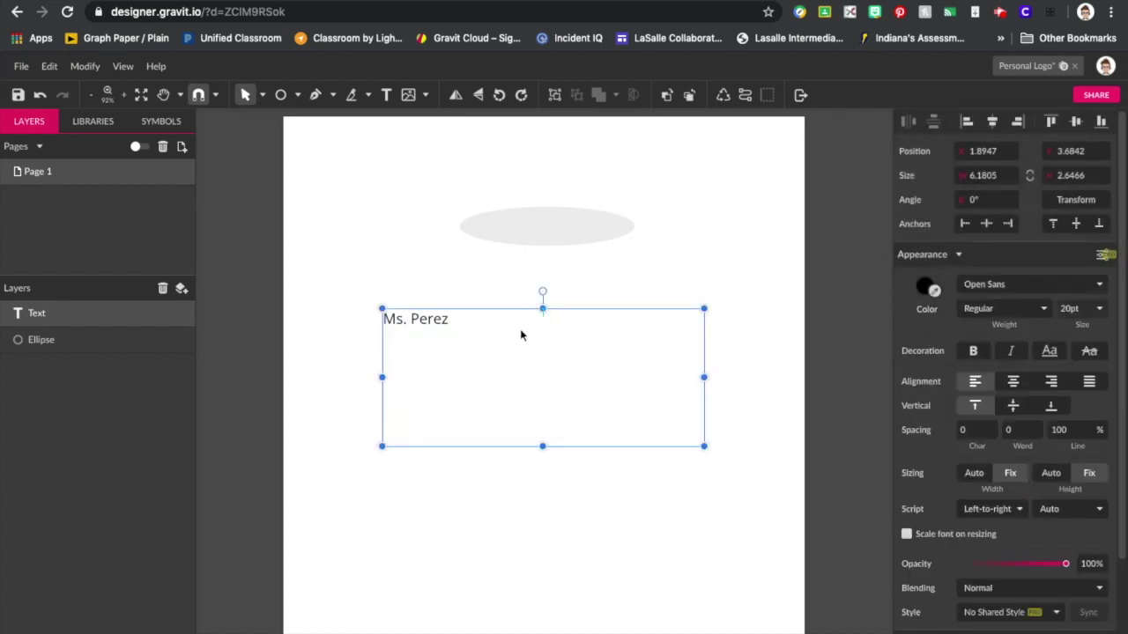
double_click(440, 320)
key(ctrl+a)
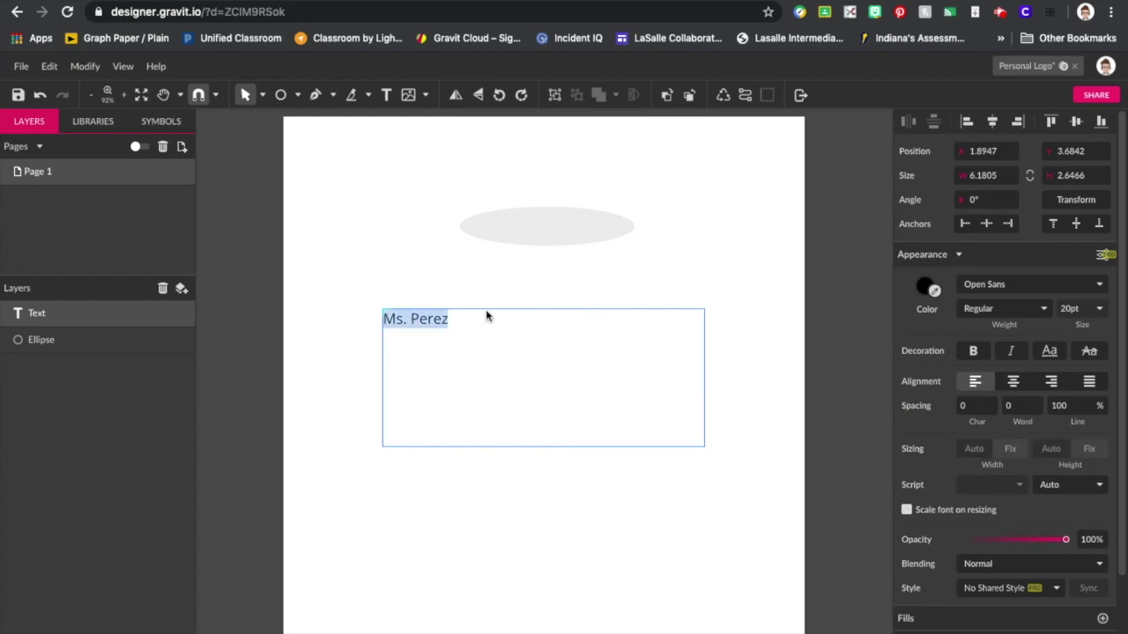
click(981, 284)
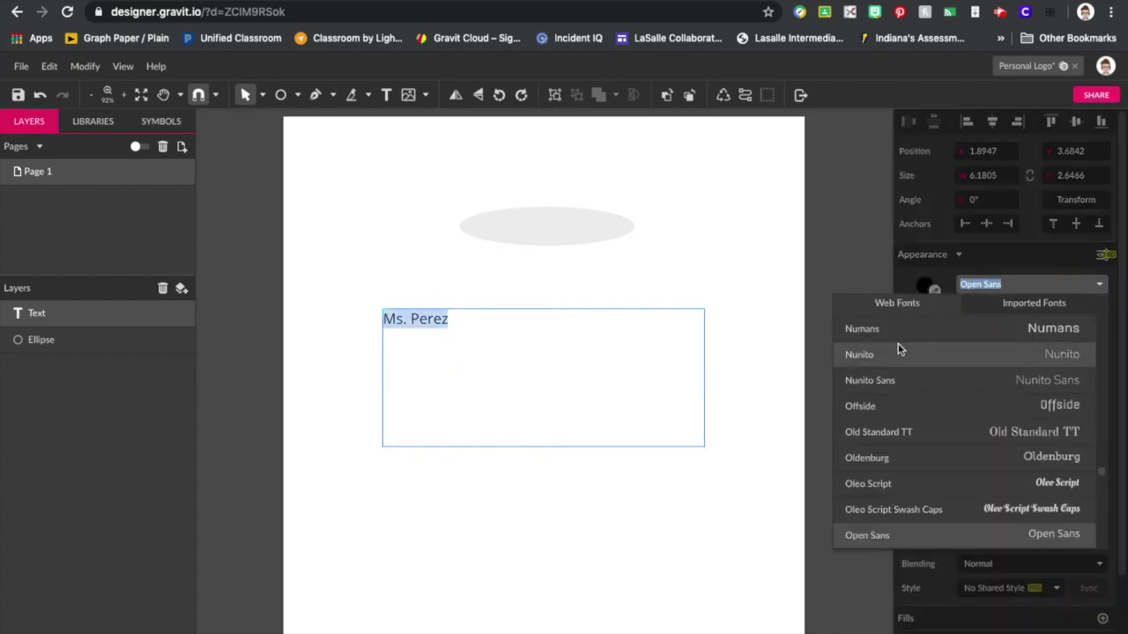
scroll(895, 435, down, 4)
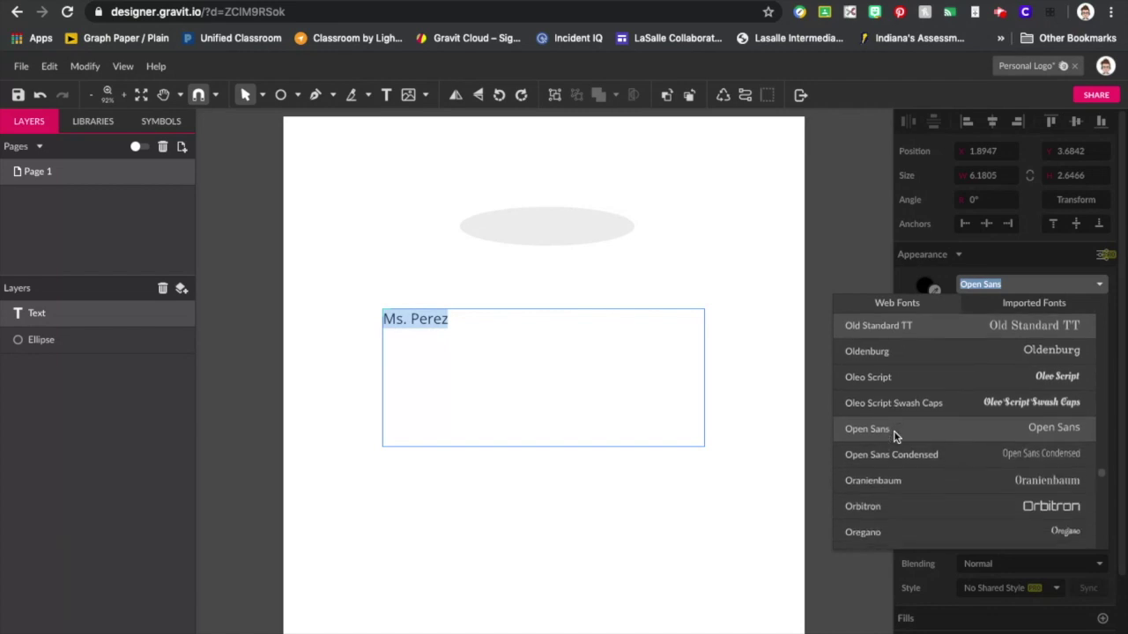
click(859, 334)
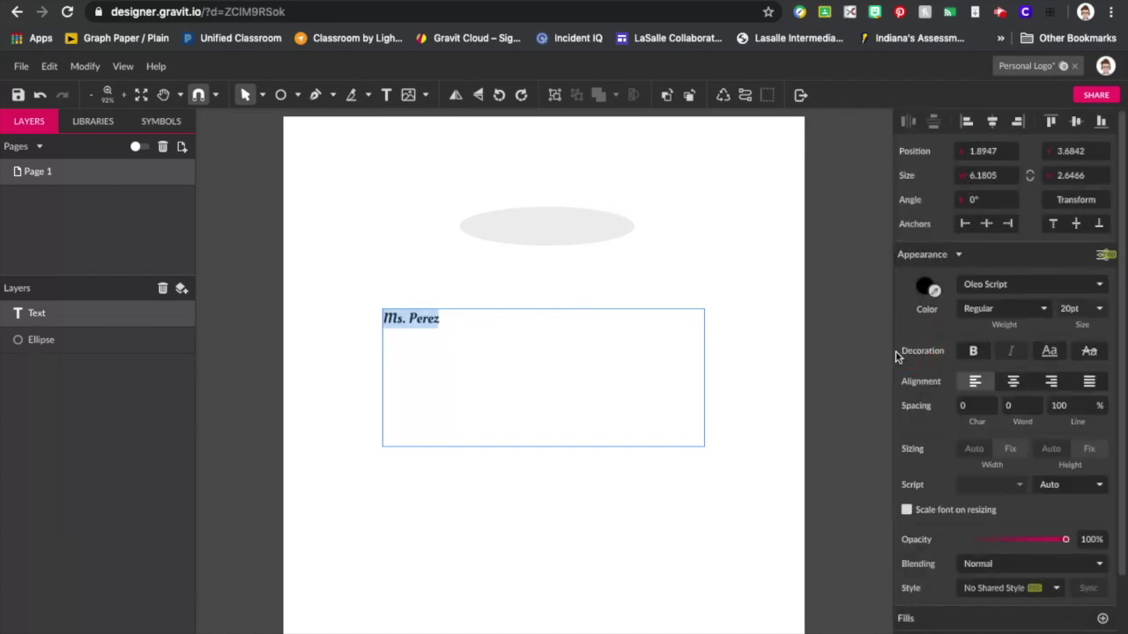
Delete the name text from the page.
click(573, 355)
drag(445, 321, 377, 317)
key(BackSpace)
click(420, 285)
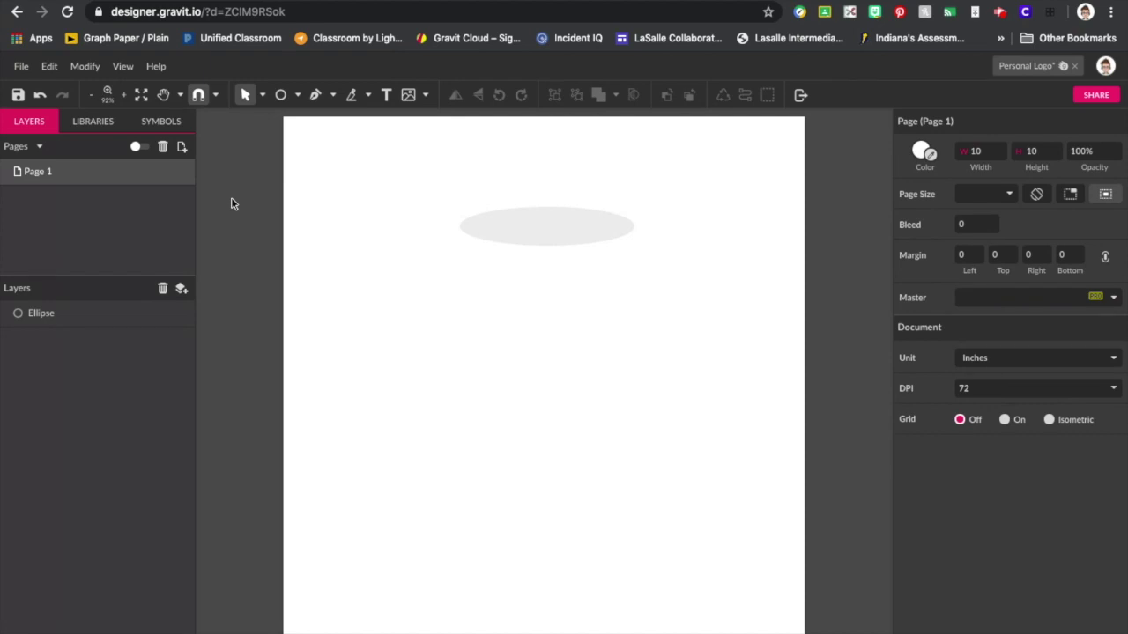
Insert the canoncamera illustration from the library and enlarge it to about 5.69 × 3.84 in.
click(98, 122)
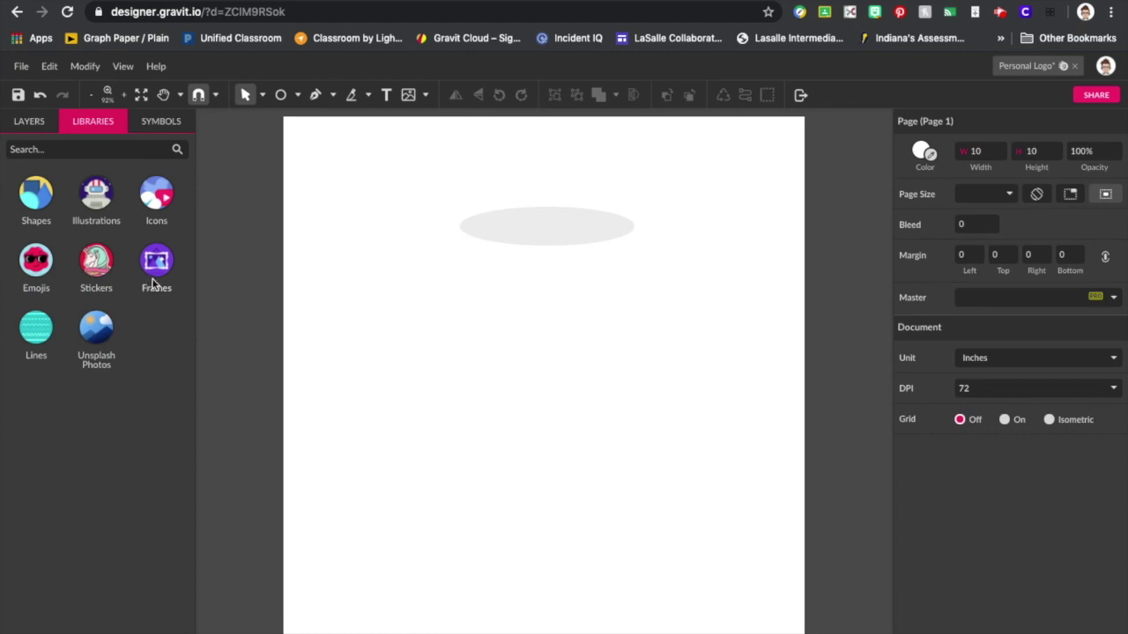
click(97, 206)
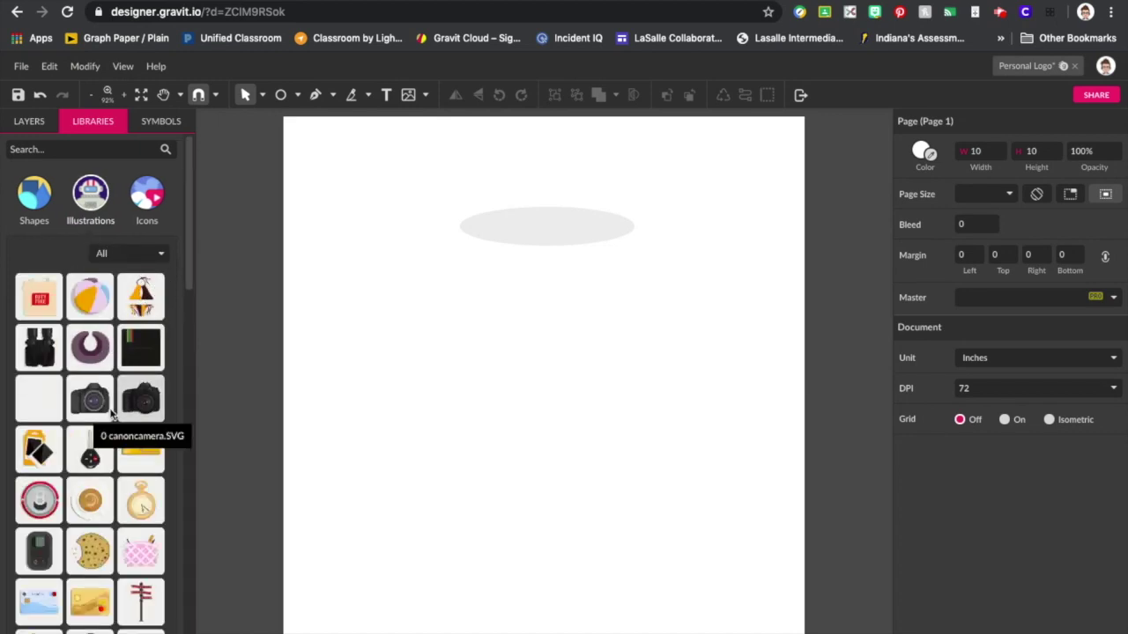
click(94, 406)
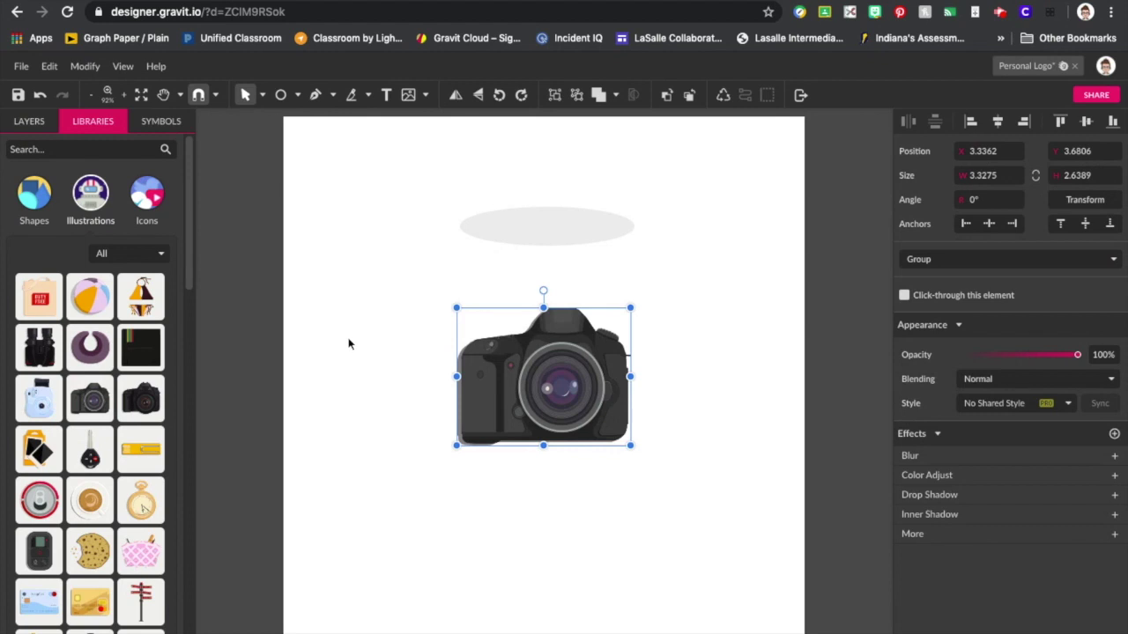
drag(630, 307, 751, 245)
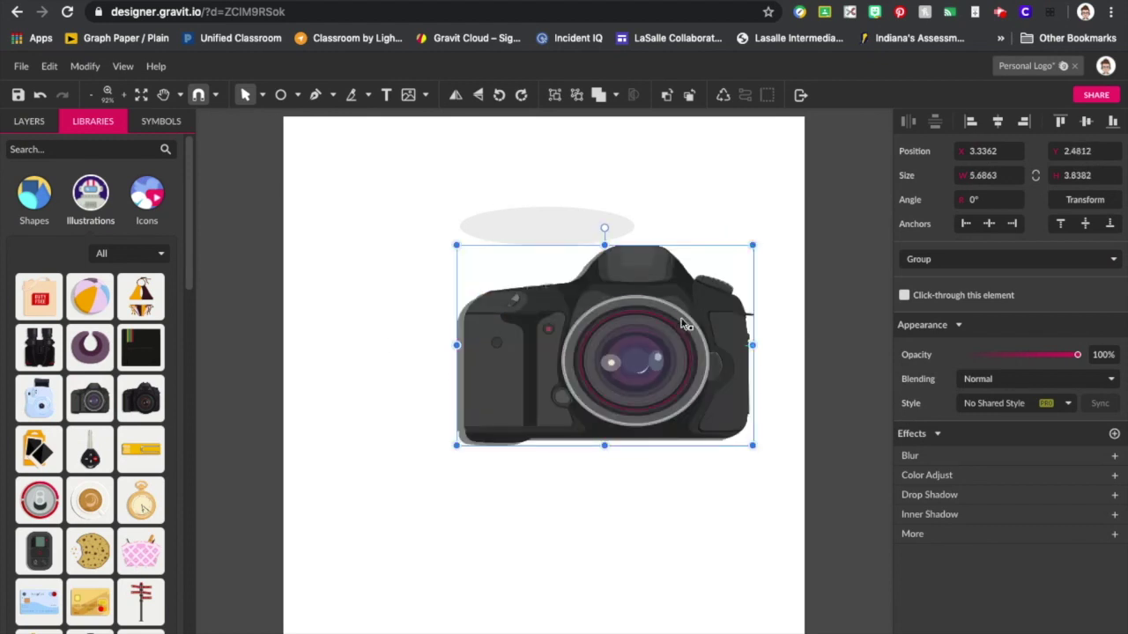
Resize the camera illustration to about 4.75 × 3.77 in.
key(ctrl+z)
drag(629, 308, 705, 262)
click(667, 478)
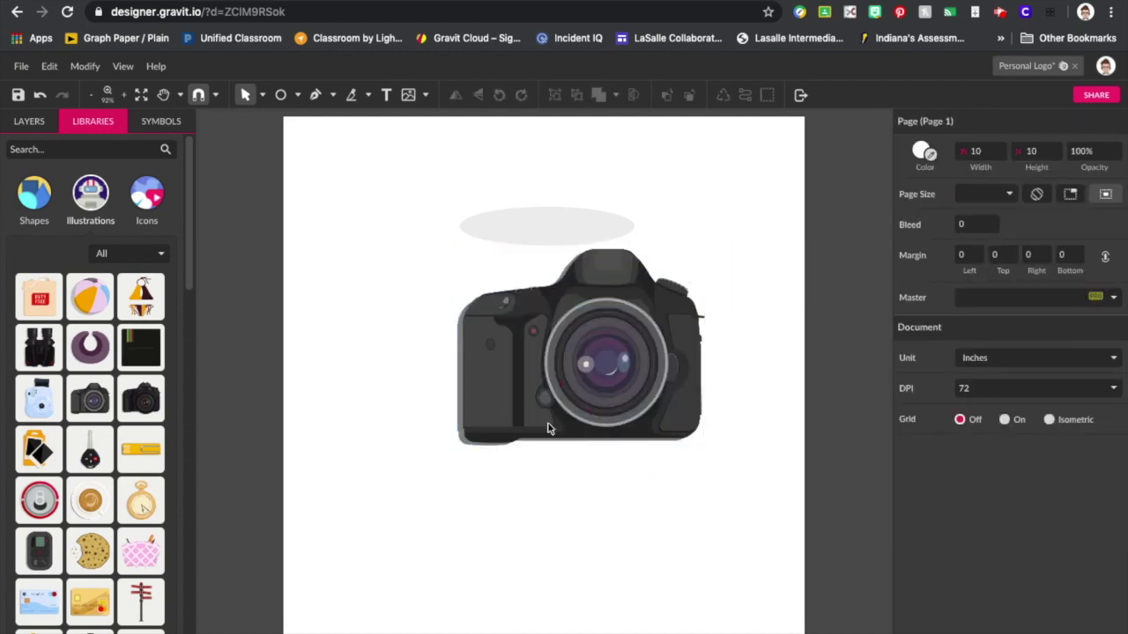
Expand the camera group in the layer list to examine its individual paths, and collapse it again.
click(40, 131)
click(486, 385)
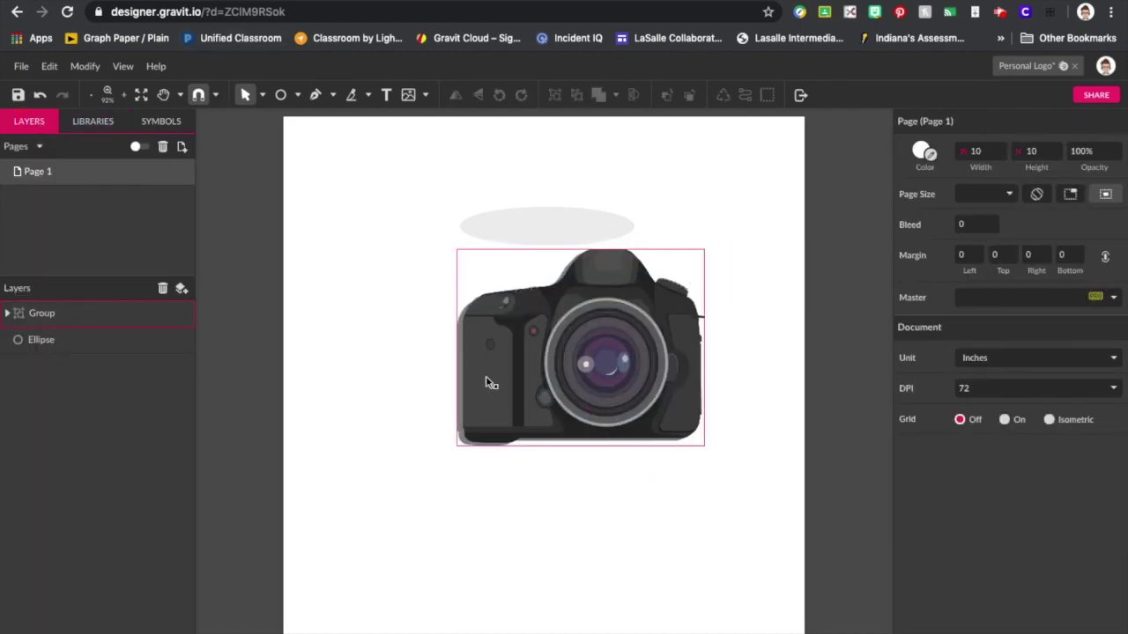
click(7, 316)
scroll(88, 550, down, 2)
scroll(89, 552, up, 2)
click(7, 311)
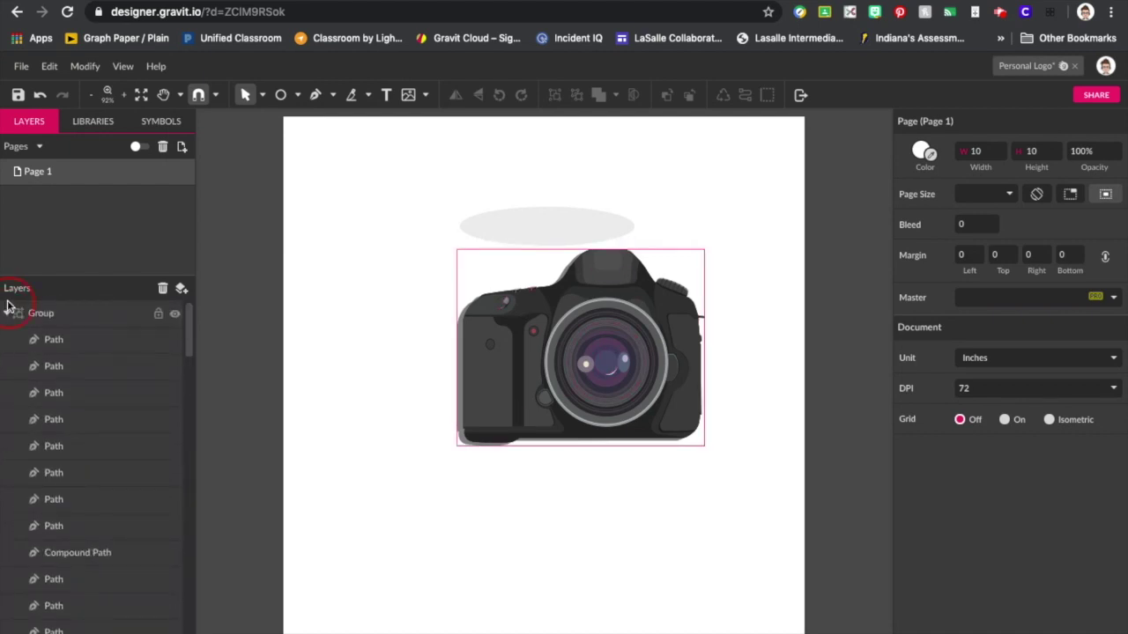
Delete the camera illustration from the page.
click(272, 392)
click(532, 417)
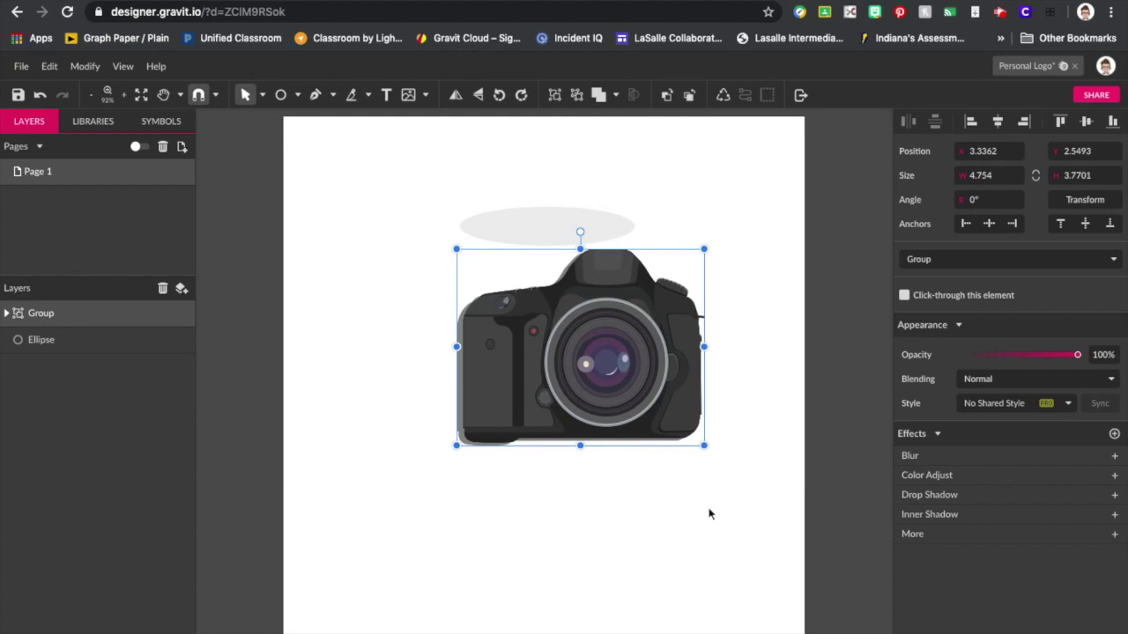
click(386, 95)
key(v)
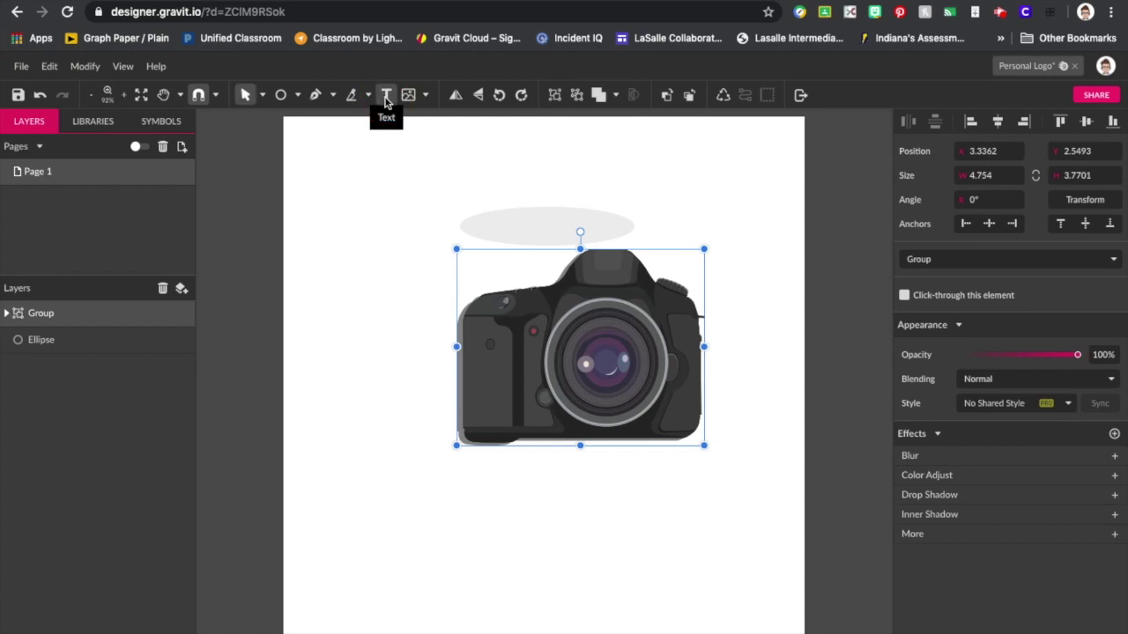
click(339, 338)
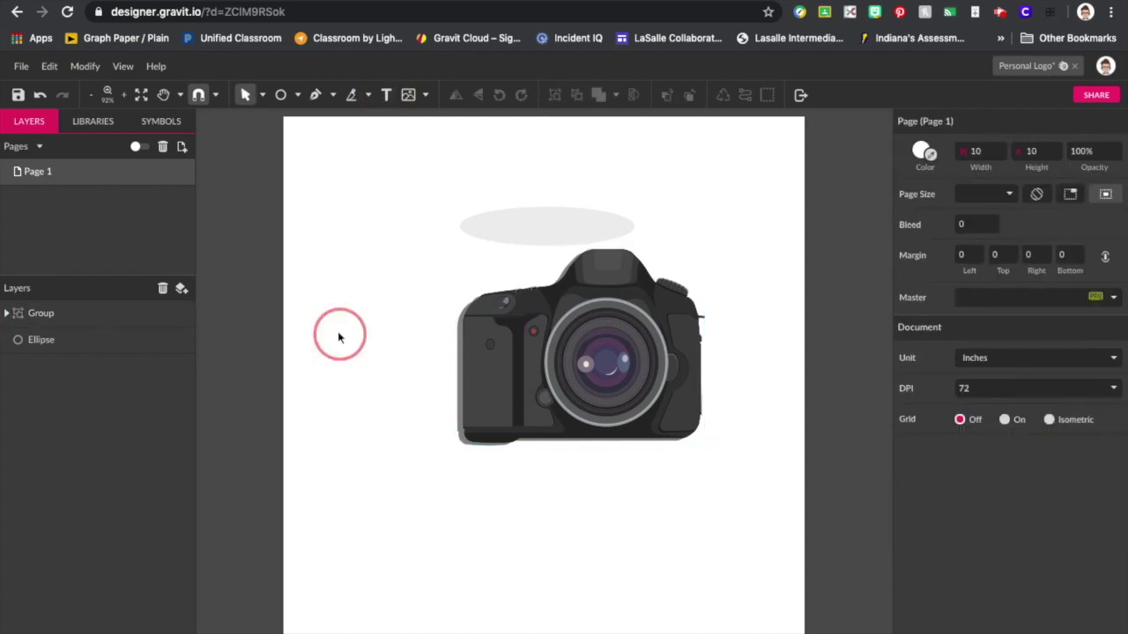
click(544, 334)
key(Delete)
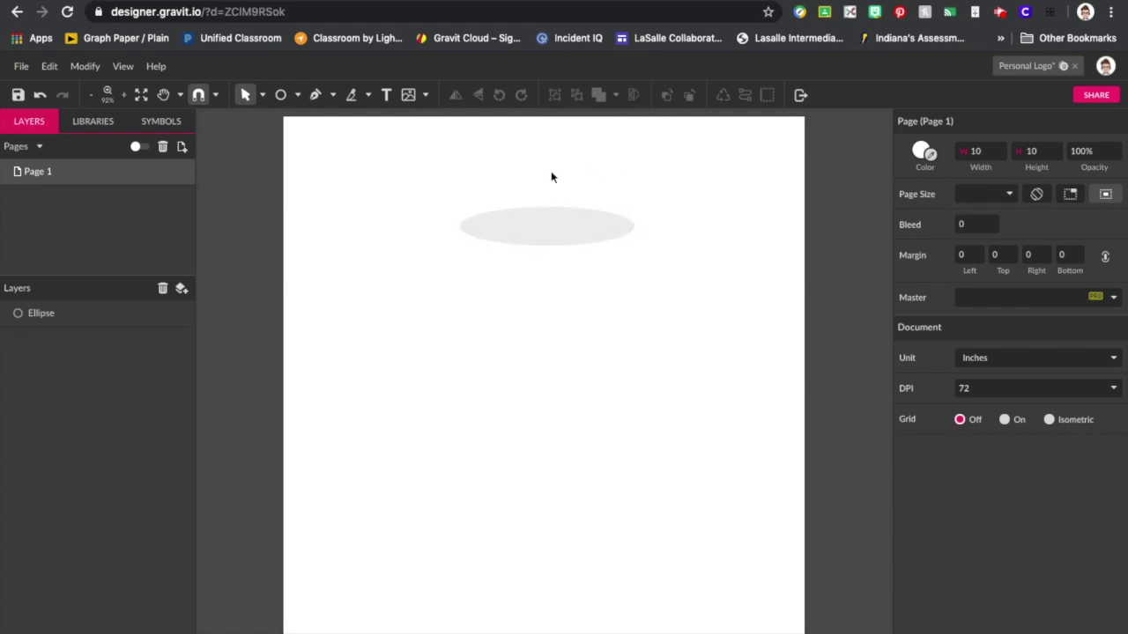
click(387, 95)
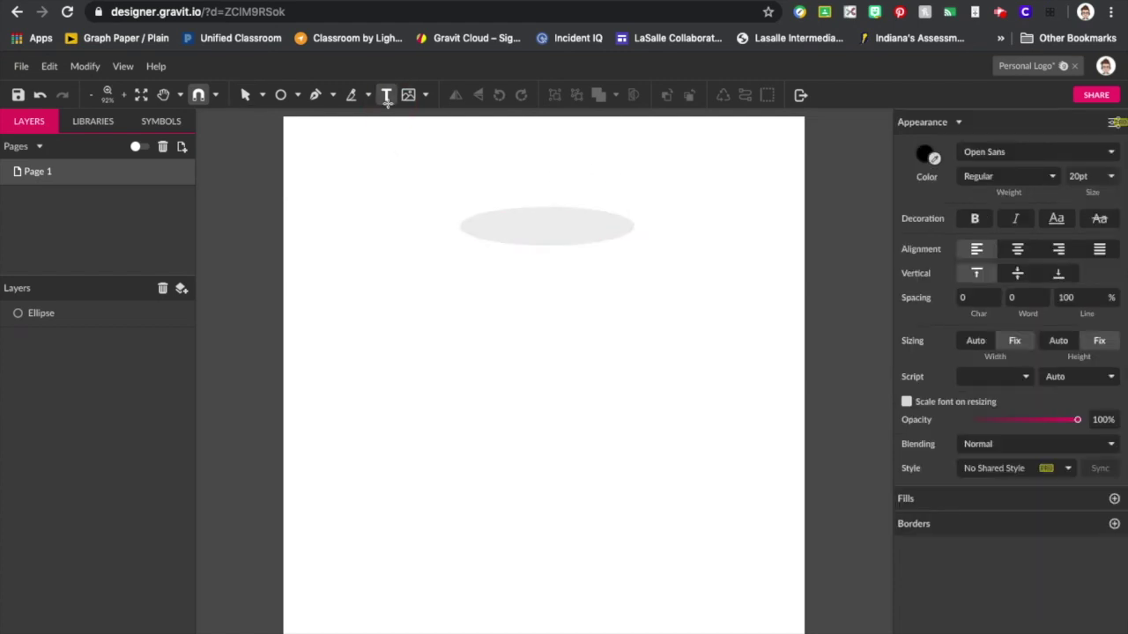
key(Escape)
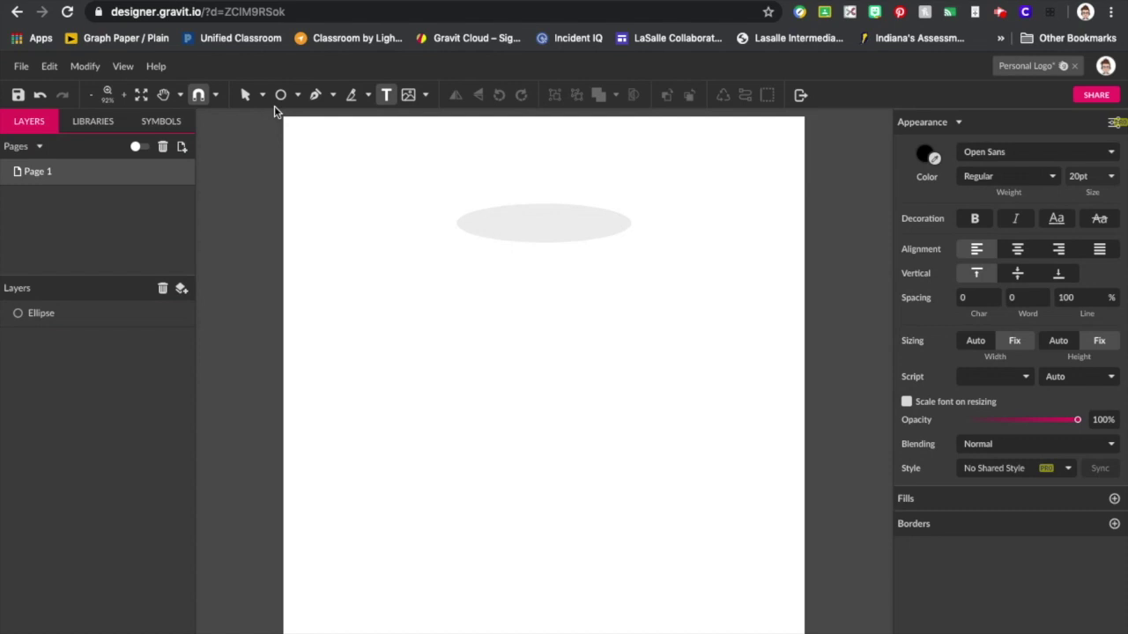
click(281, 95)
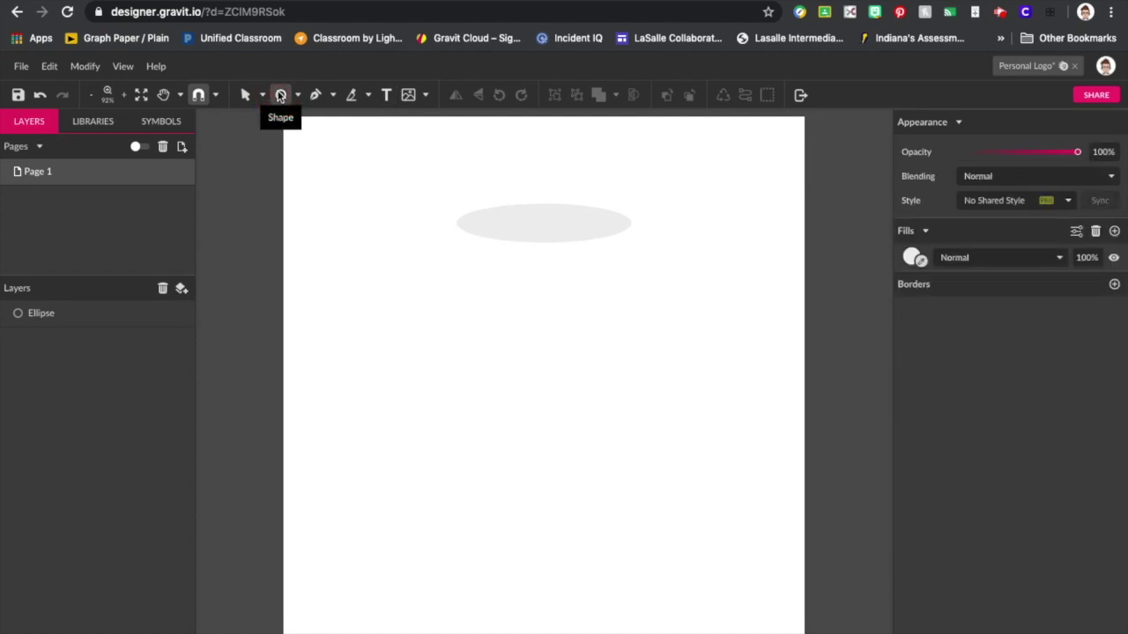
drag(461, 252, 661, 283)
key(BackSpace)
Duplicate the ellipse, offset the copy slightly downward so that they overlap, and widen the copy to about 4.12 in.
click(537, 223)
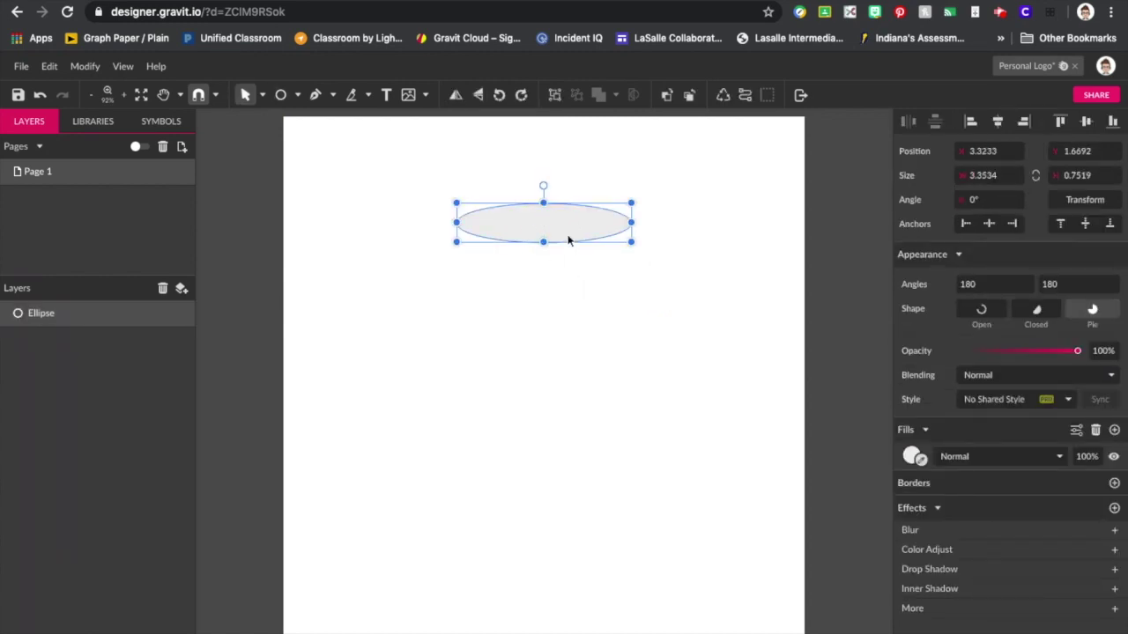
double_click(25, 319)
click(368, 305)
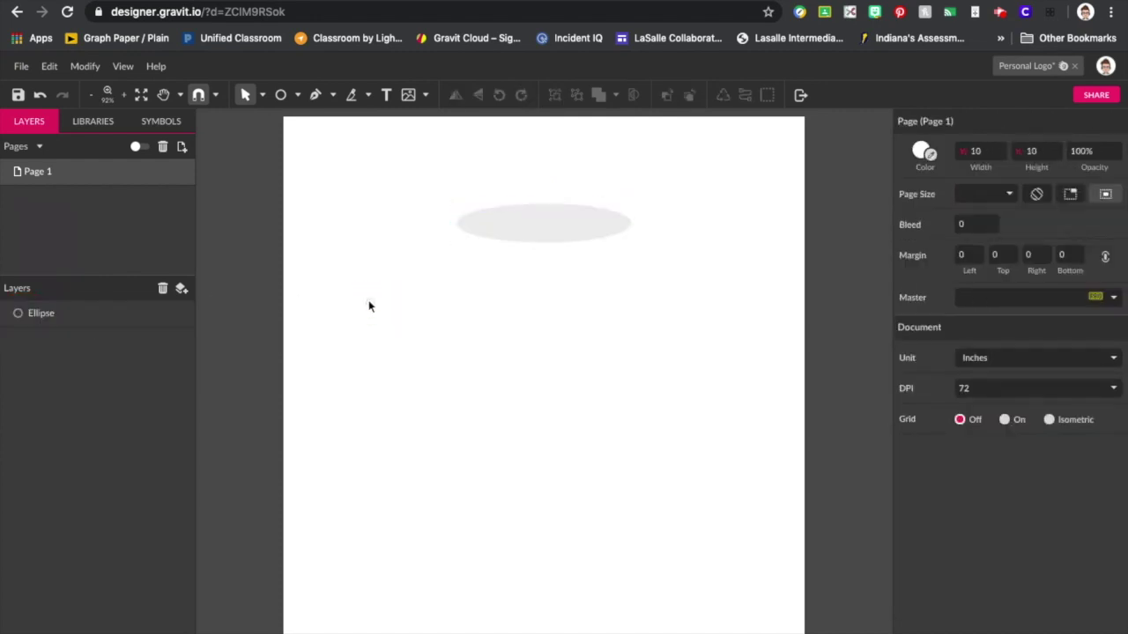
click(540, 224)
key(ctrl+d)
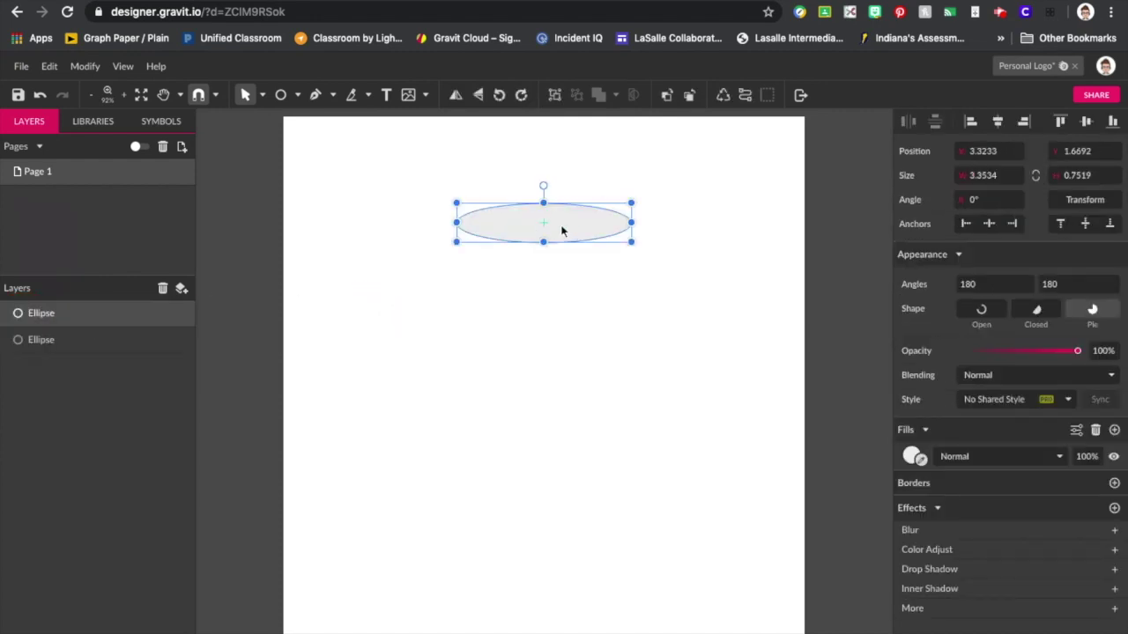
drag(576, 230, 671, 249)
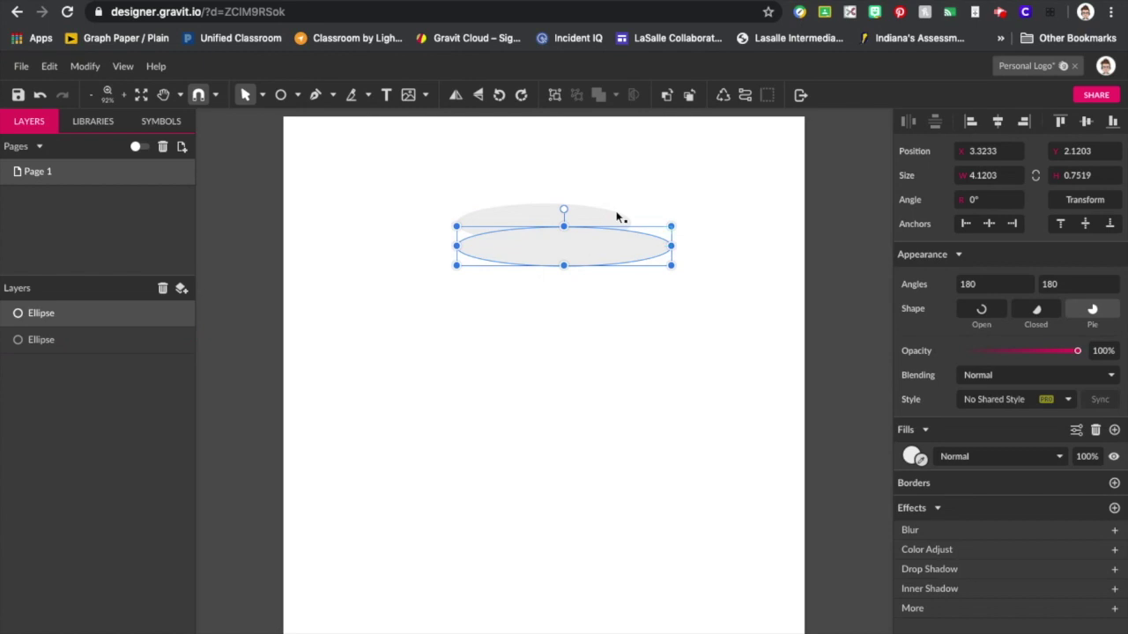
Center-align the two ellipses horizontally and shift them together slightly down and to the left on the page.
shift+click(583, 214)
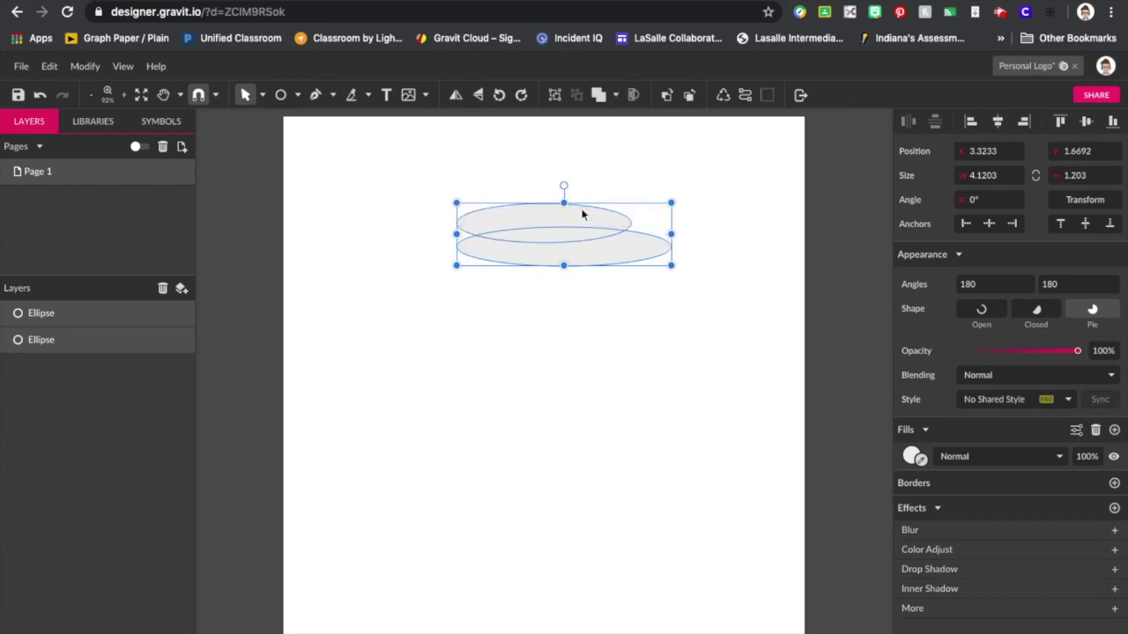
click(997, 122)
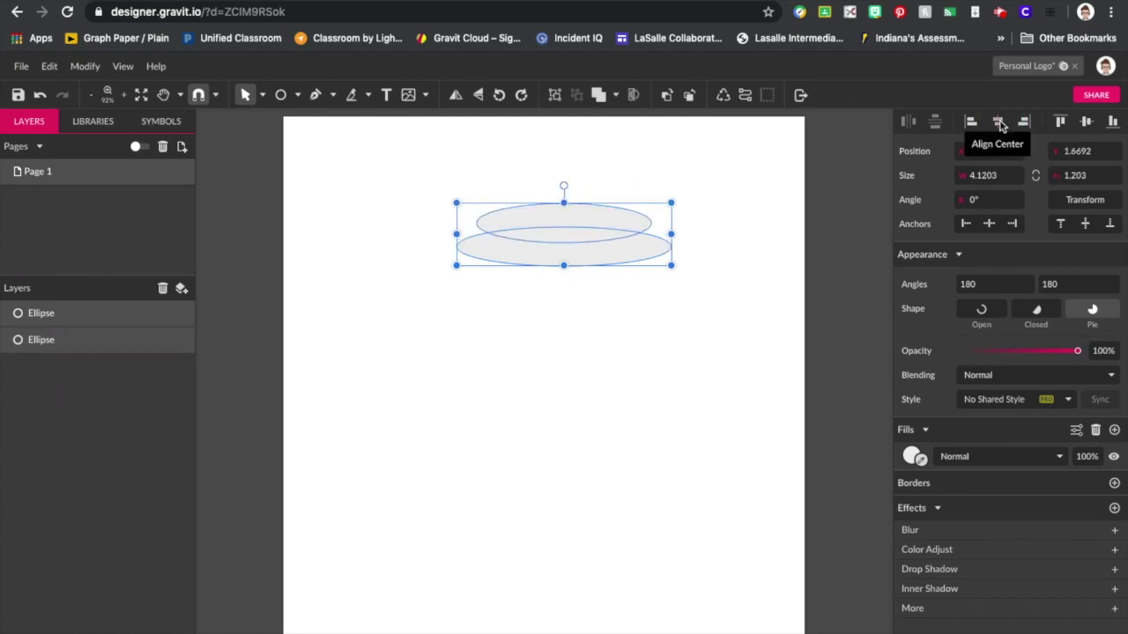
click(694, 304)
drag(453, 186, 662, 293)
mouse_move(621, 253)
mouse_down()
mouse_move(579, 258)
mouse_move(602, 249)
mouse_move(609, 260)
mouse_up()
click(617, 327)
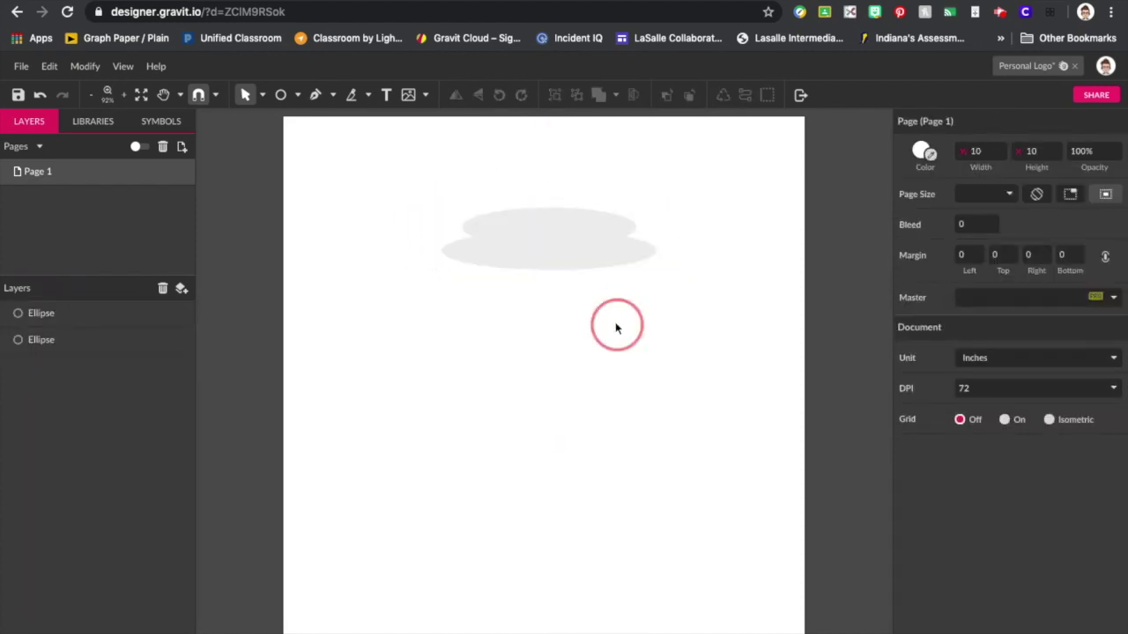
Fill the wider lower ellipse with dark teal #0A6F64.
click(539, 228)
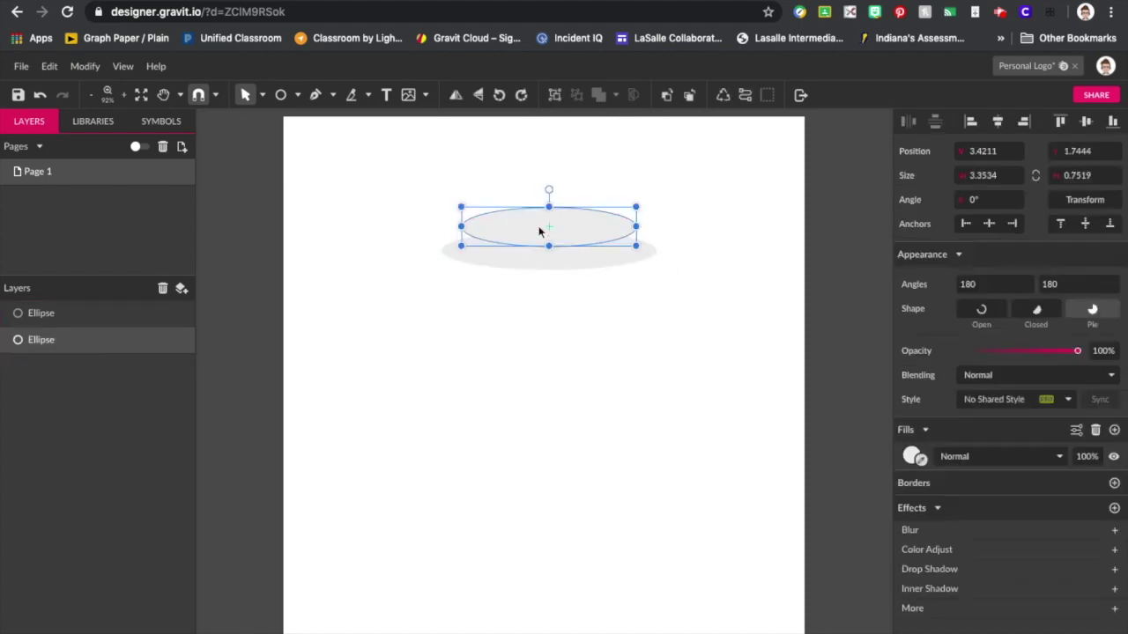
click(548, 257)
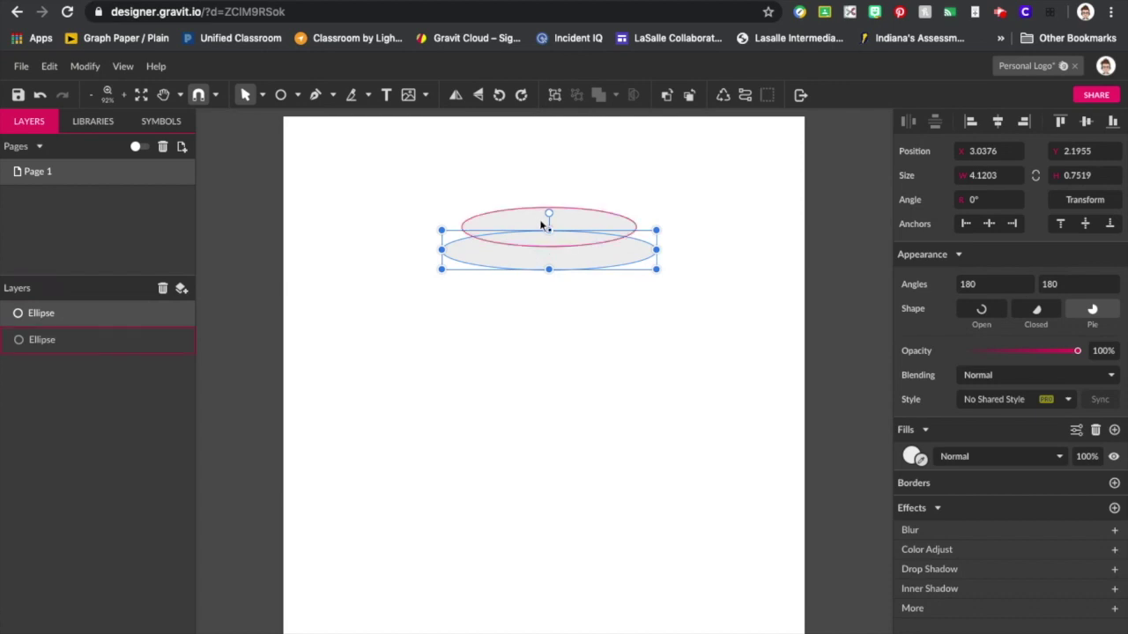
click(541, 225)
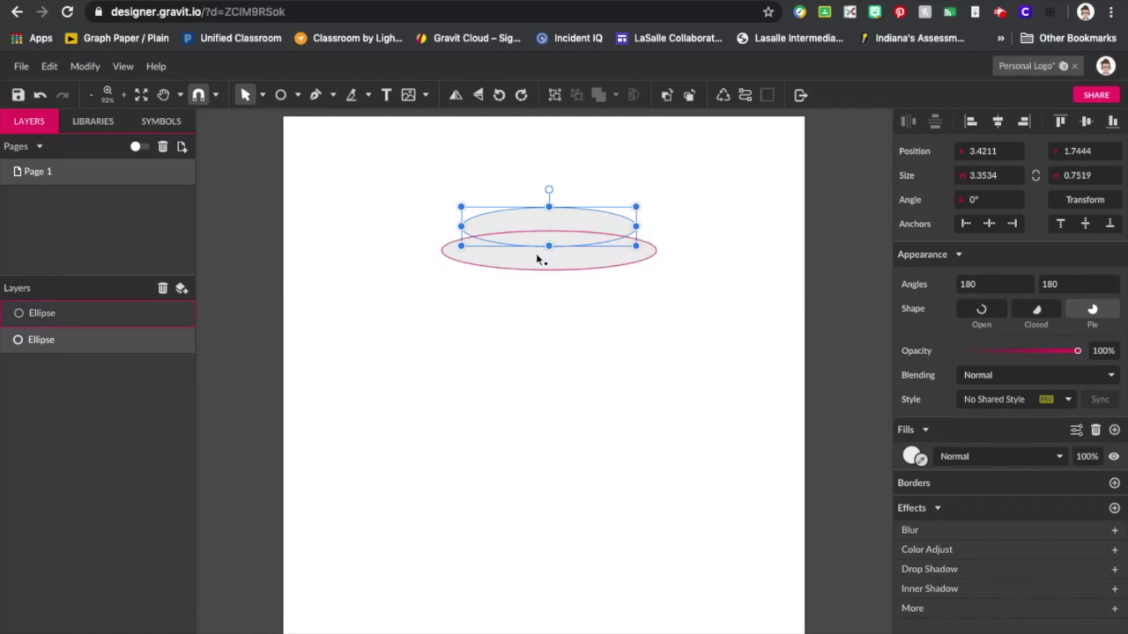
click(536, 256)
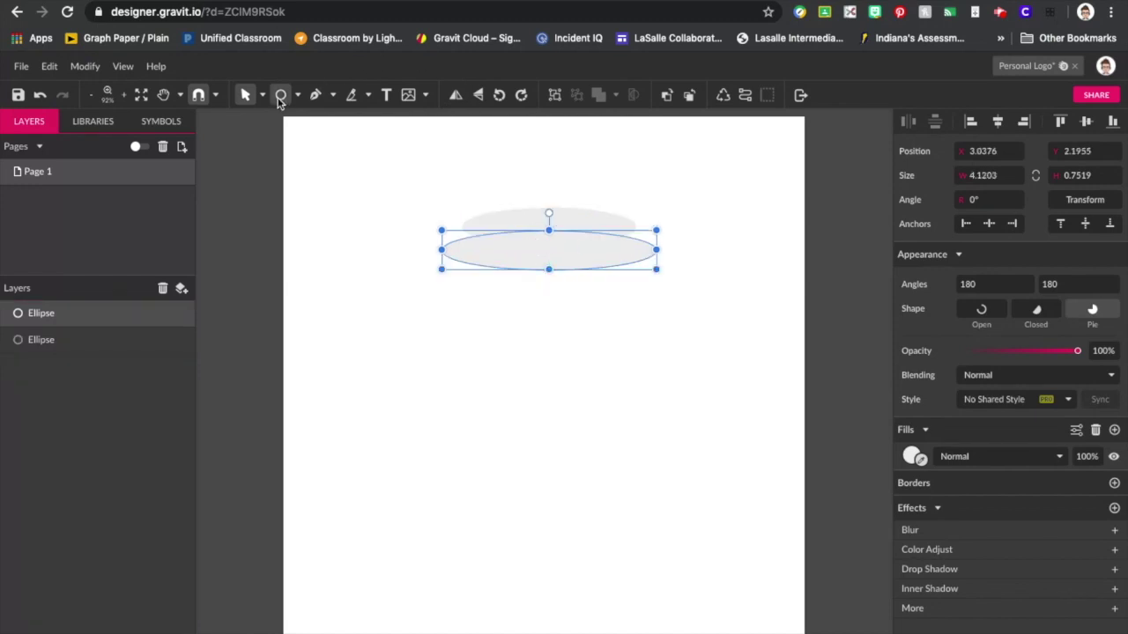
click(913, 456)
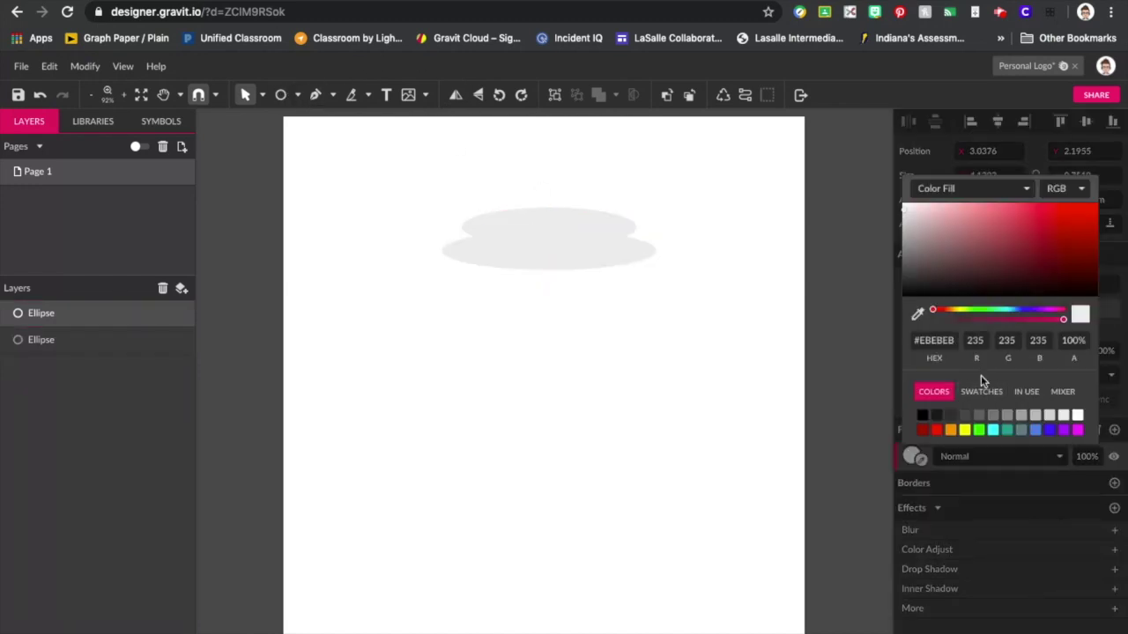
click(1006, 430)
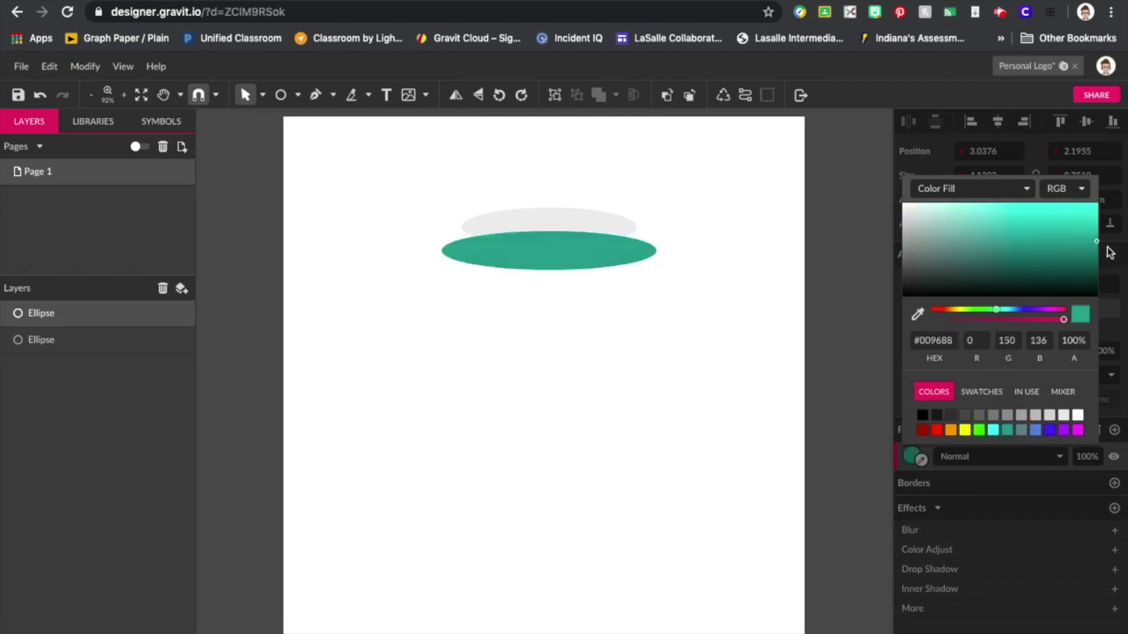
drag(1098, 247, 1083, 257)
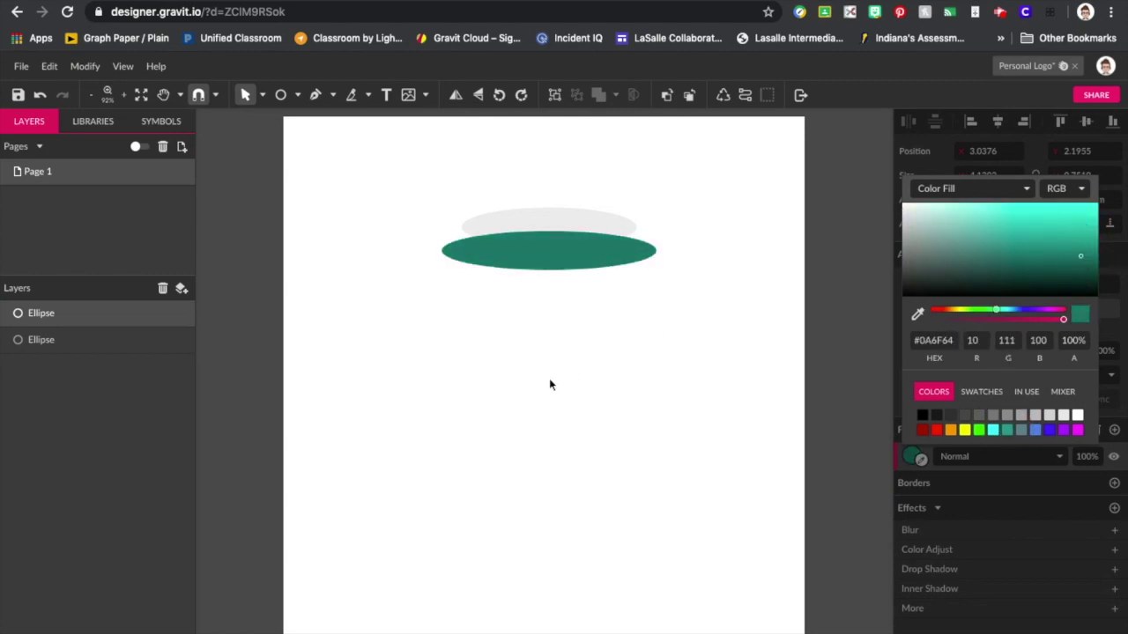
click(549, 378)
Move the wider dark teal ellipse beneath the smaller ellipse in the layer order.
click(50, 314)
drag(47, 315, 46, 361)
click(558, 357)
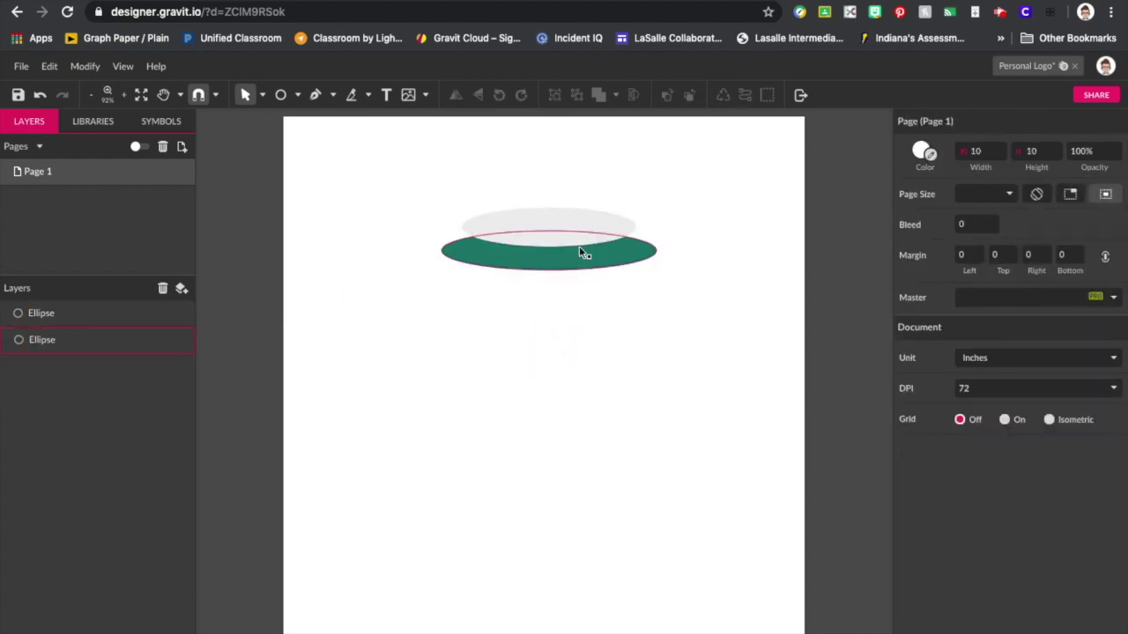
Sample the dark teal for the smaller upper ellipse's fill and lighten it to #1FAA9A.
click(573, 238)
drag(913, 456, 593, 262)
click(915, 453)
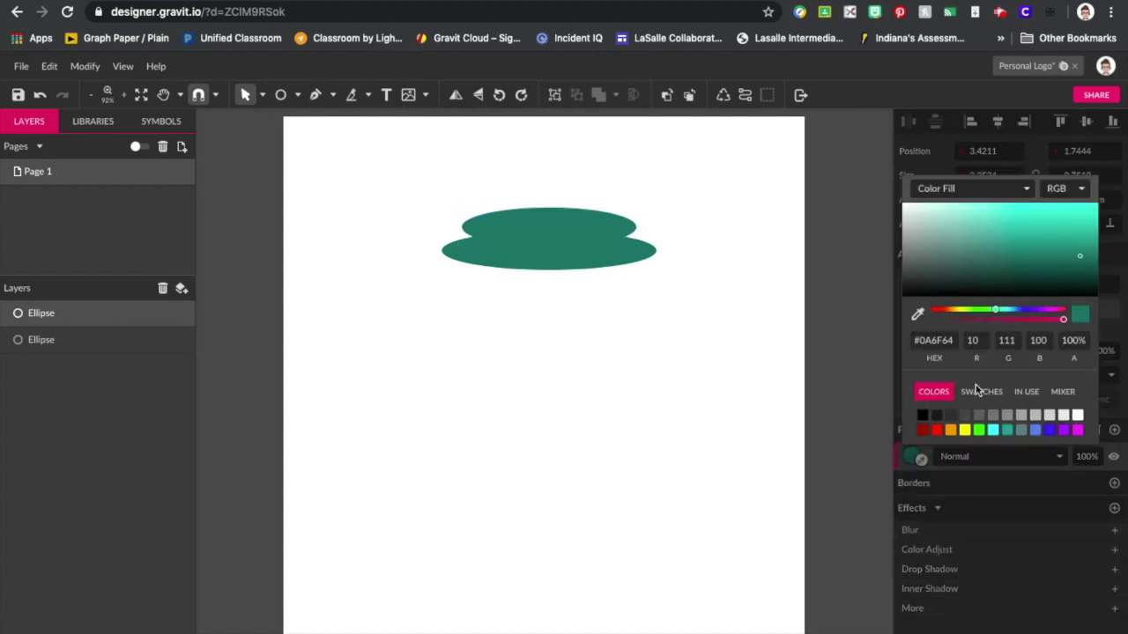
drag(1078, 257, 1064, 238)
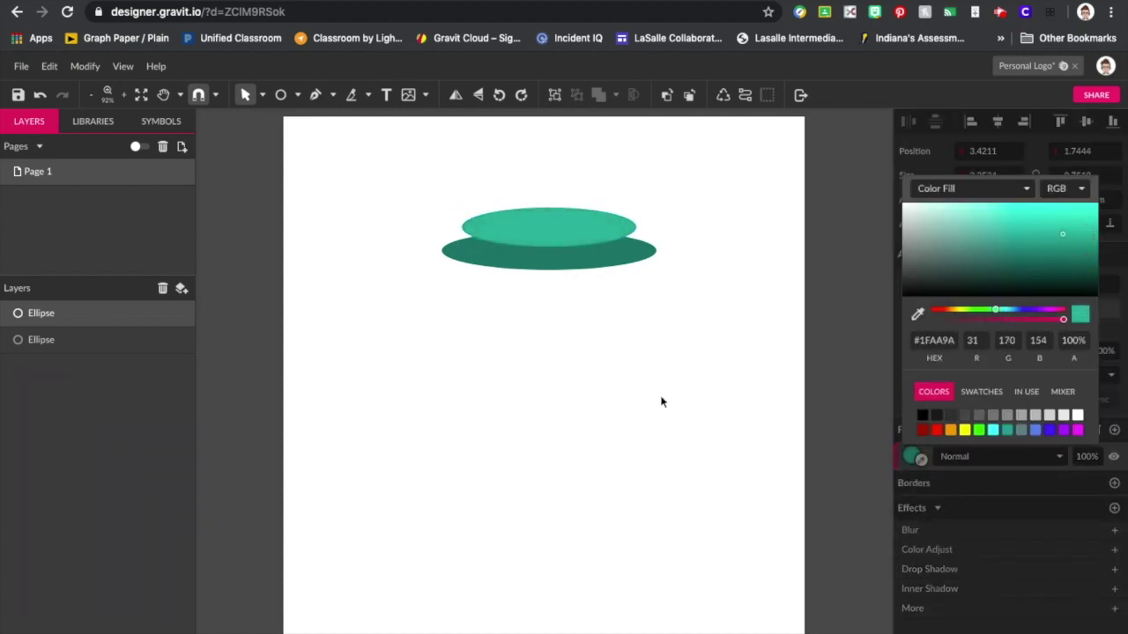
click(662, 398)
Draw a closed four-point dark teal Pen path about 4.06 × 0.44 in joining the side ends of the two ellipses.
click(565, 251)
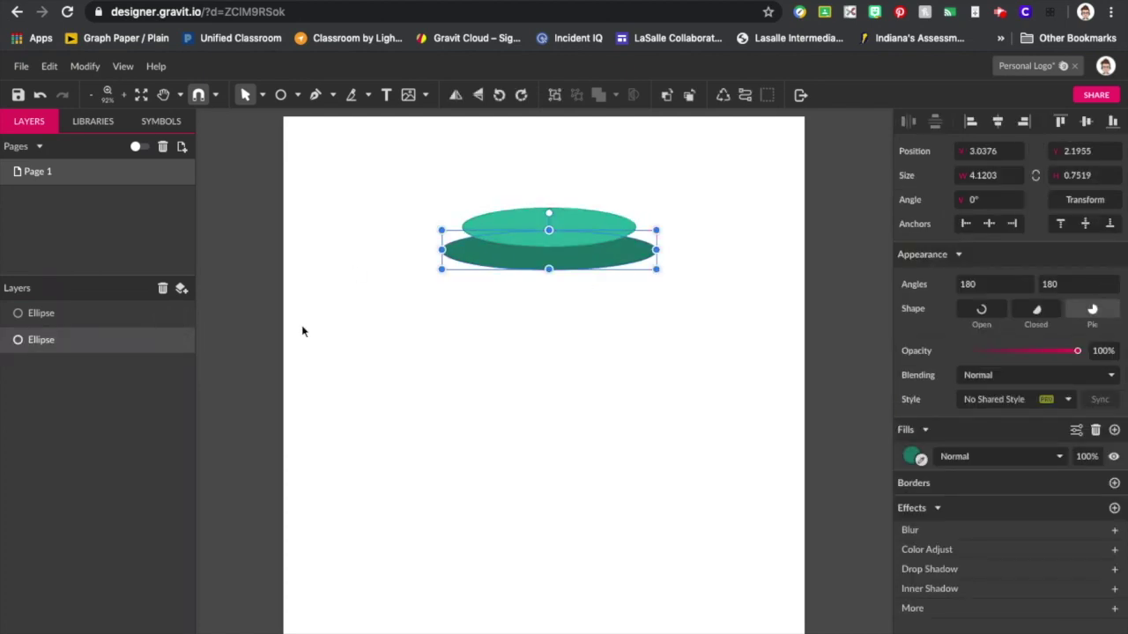
key(p)
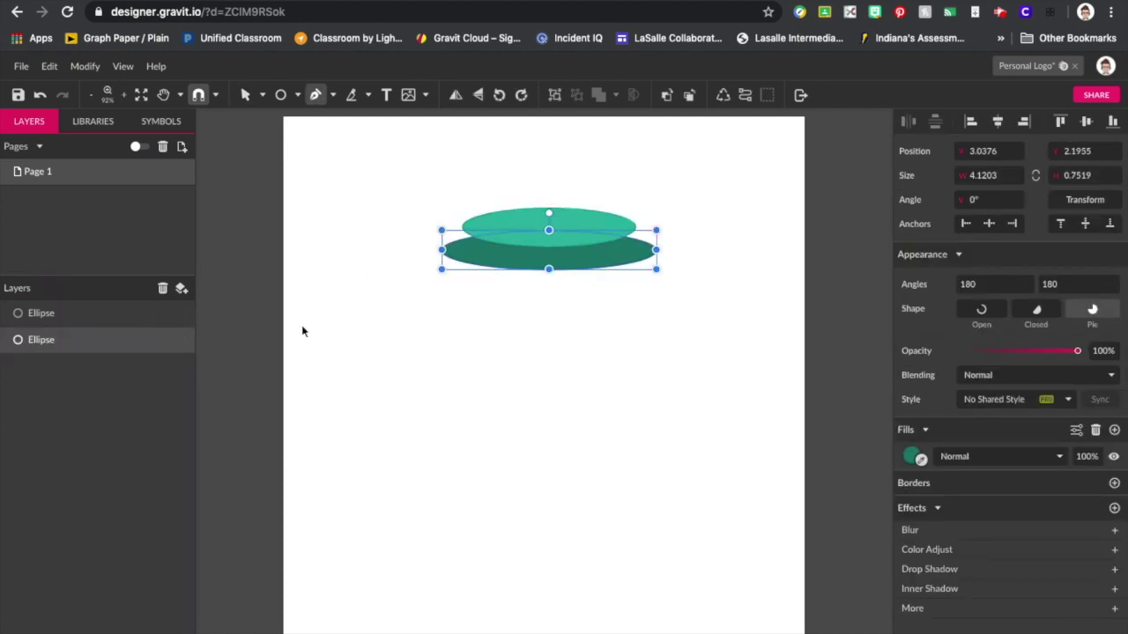
click(442, 251)
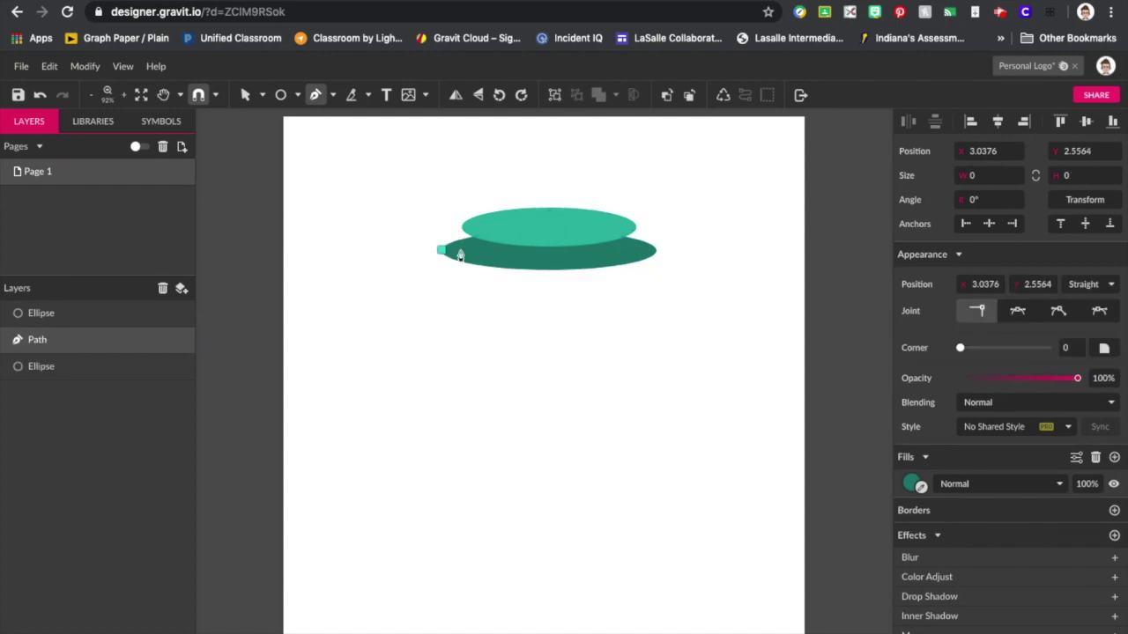
click(653, 252)
click(632, 228)
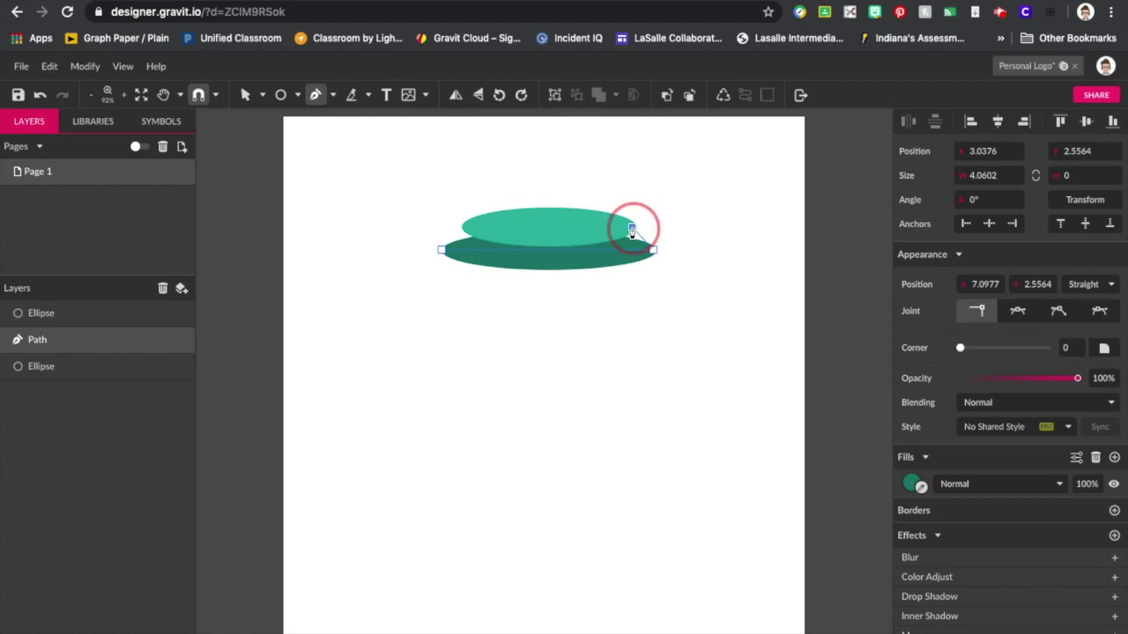
click(465, 228)
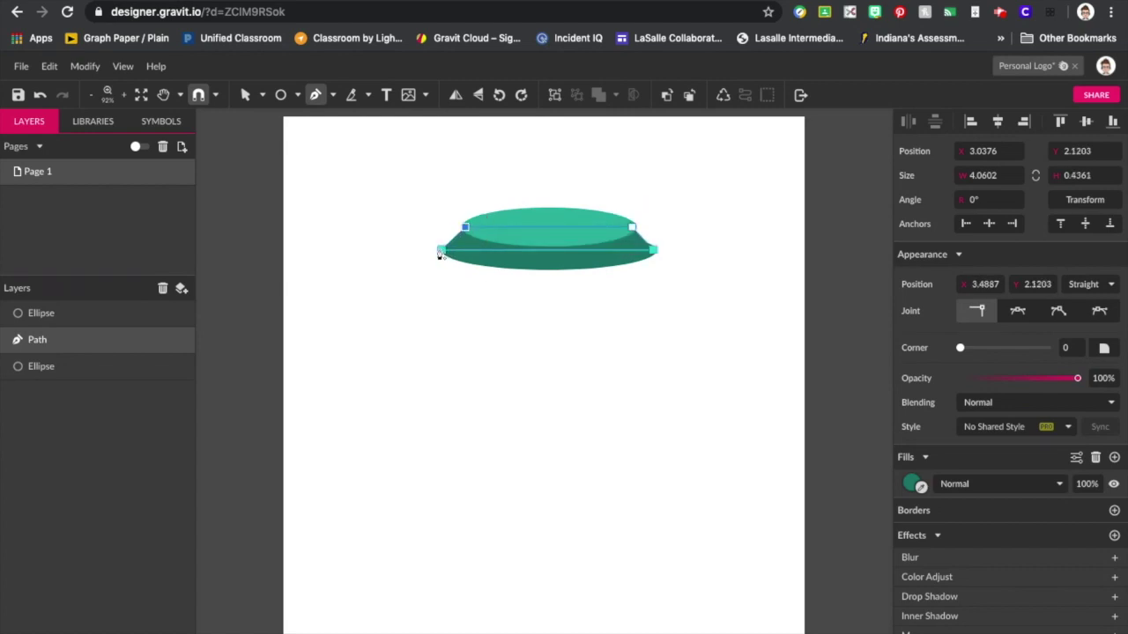
click(440, 252)
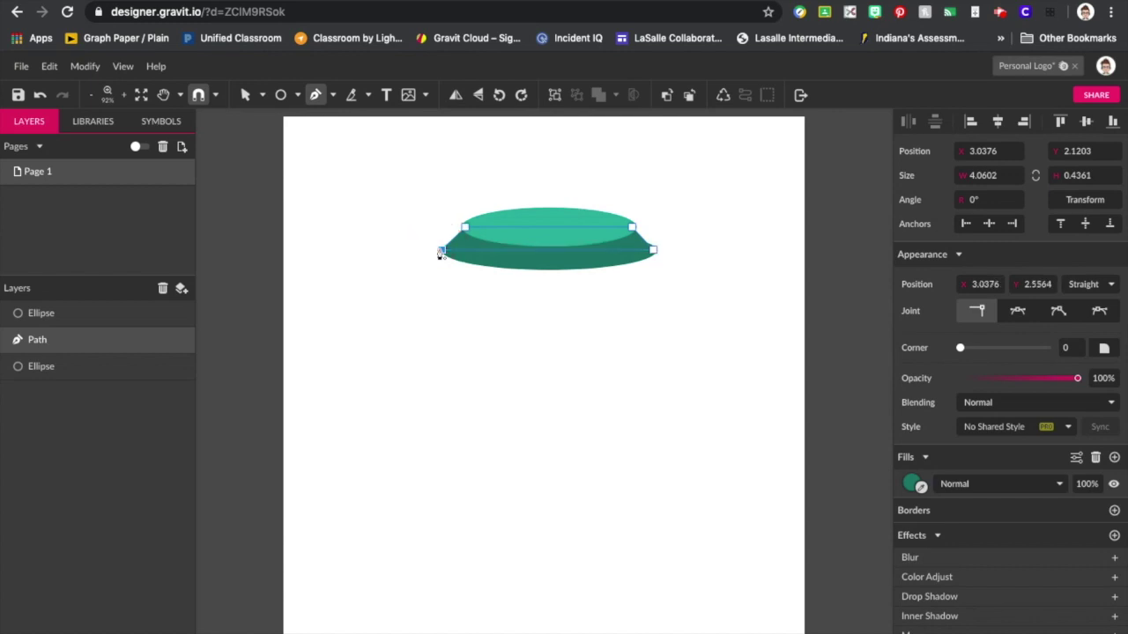
key(v)
click(561, 395)
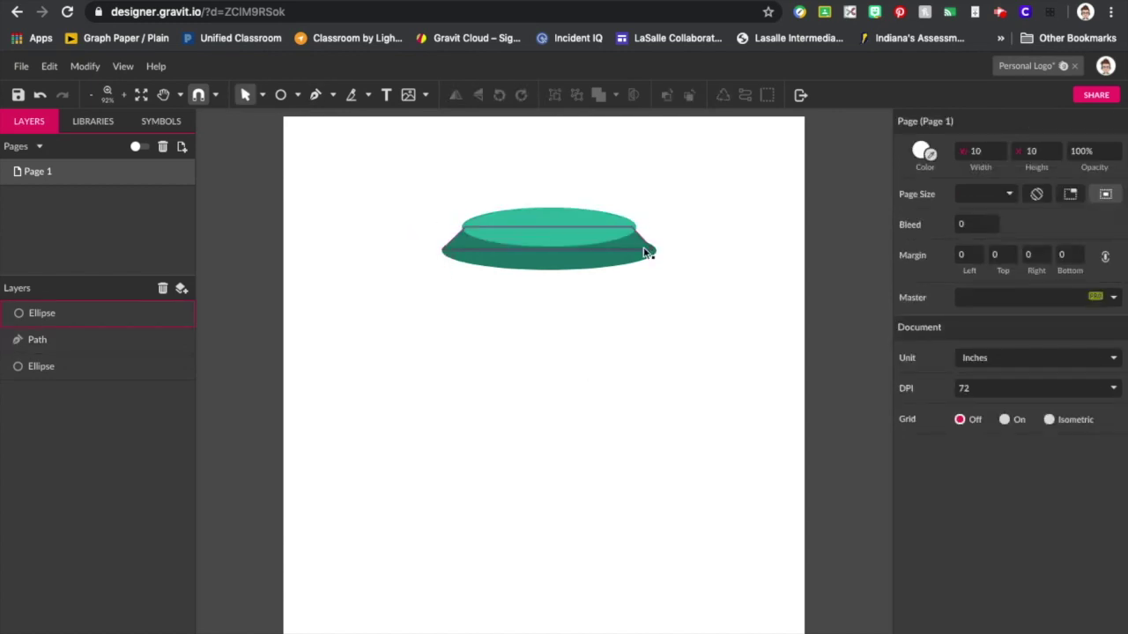
key(ctrl+2)
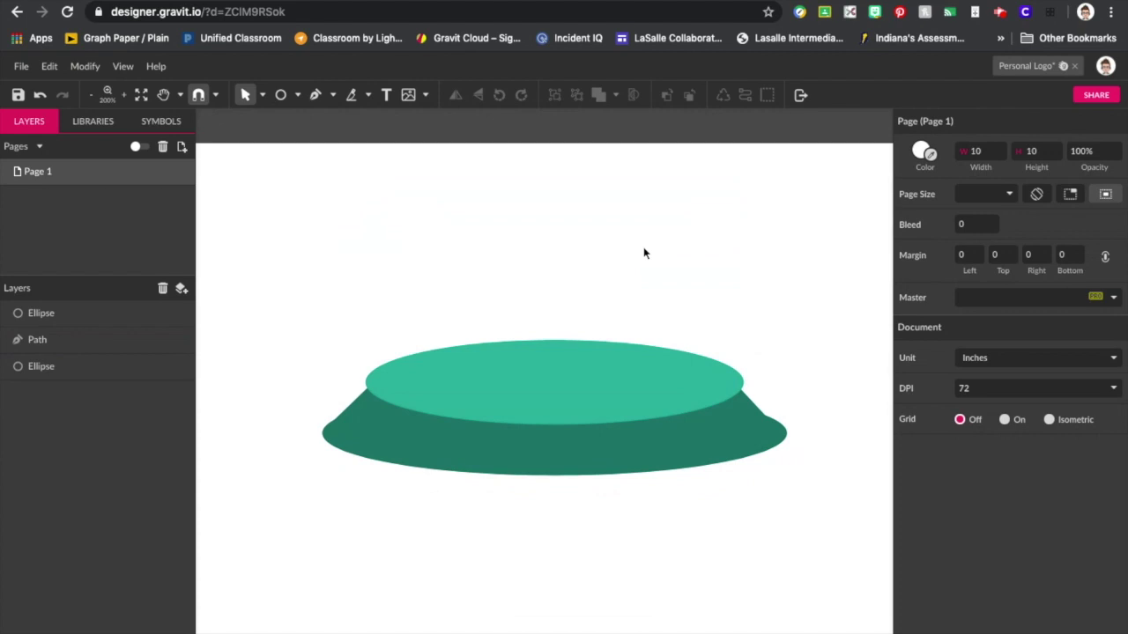
Move the dark teal Pen path's upper-right anchor point onto the right end of the smaller ellipse.
scroll(706, 431, up, 5)
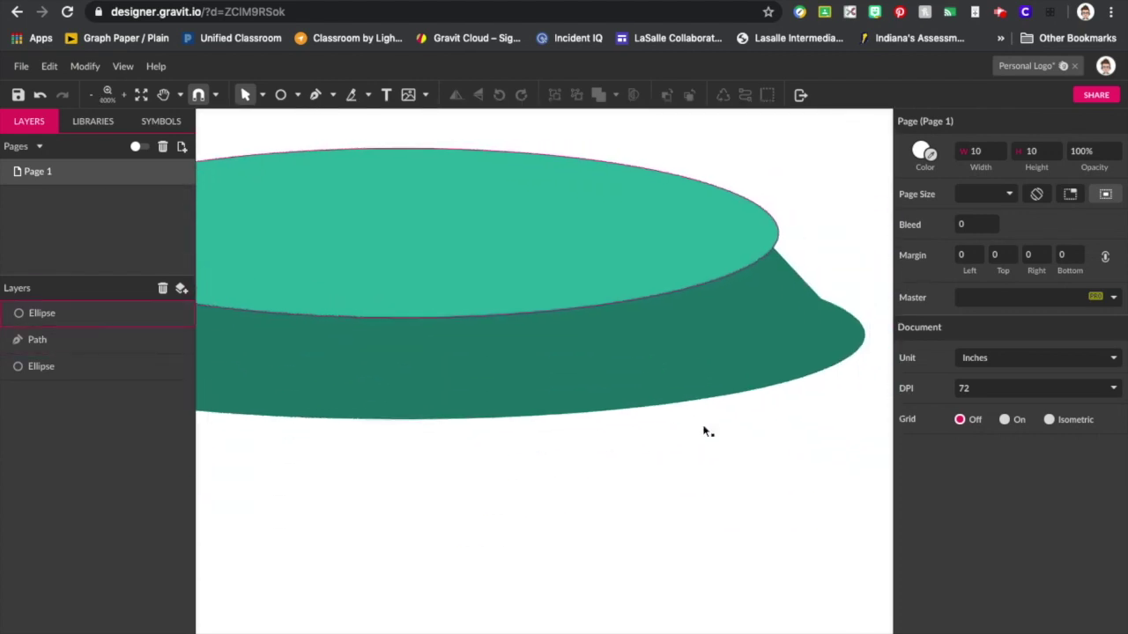
click(725, 343)
click(754, 260)
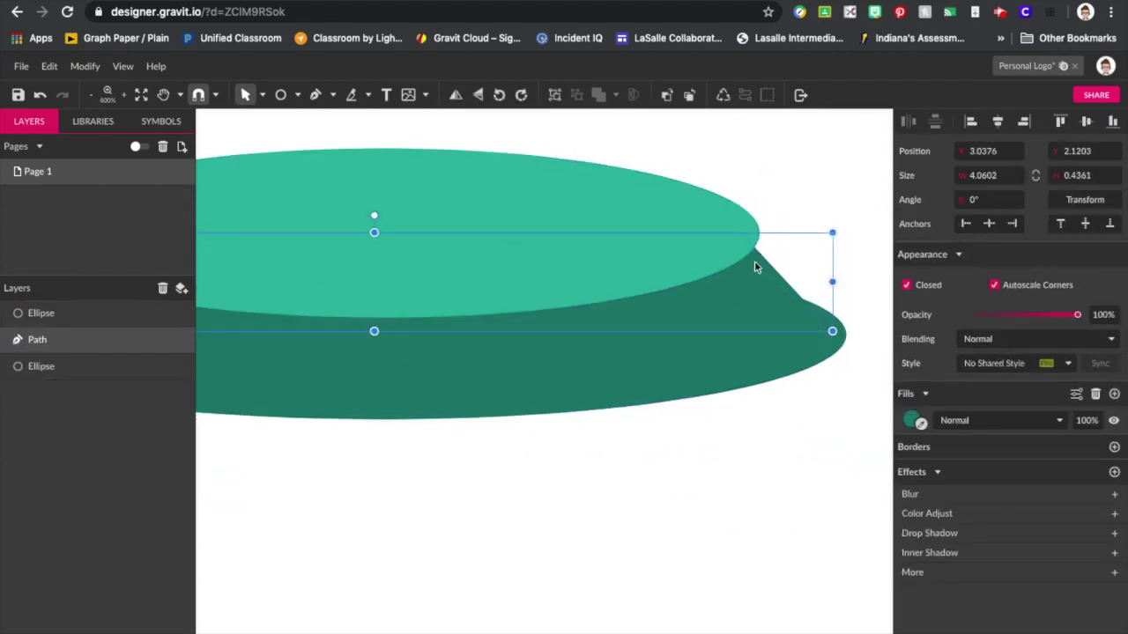
double_click(753, 263)
drag(740, 232, 759, 232)
click(835, 298)
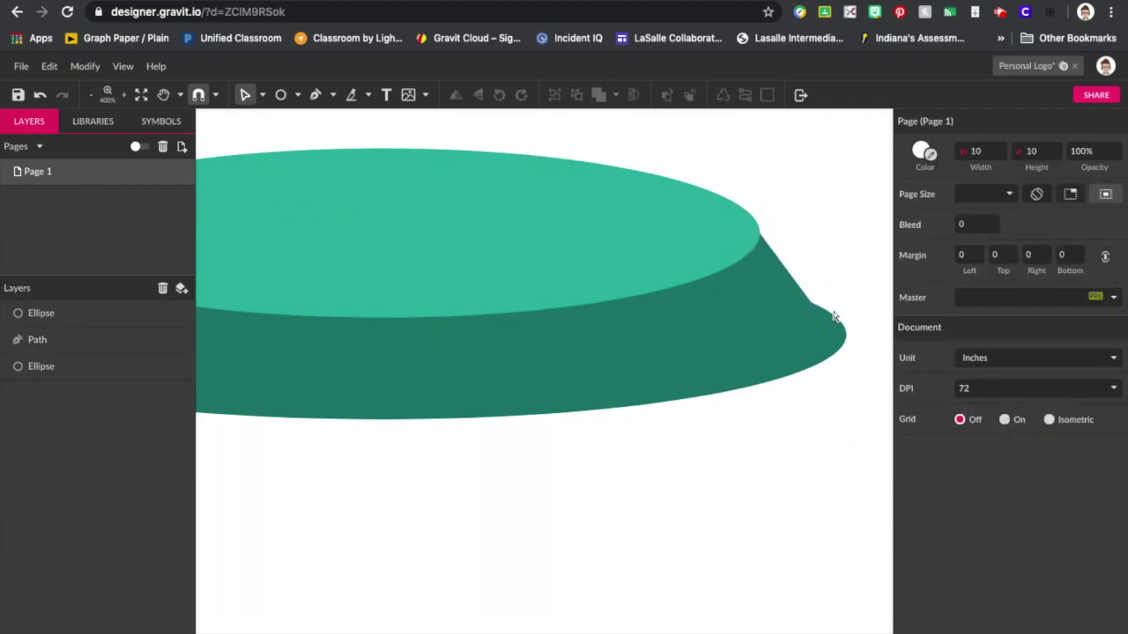
Move the dark teal Pen path's lower-right anchor point outward to meet the right end of the wider ellipse.
click(802, 308)
drag(833, 335, 842, 327)
click(848, 332)
click(825, 322)
click(838, 373)
Move the dark teal Pen path's upper-left anchor point onto the left end of the smaller ellipse.
scroll(826, 436, left, 10)
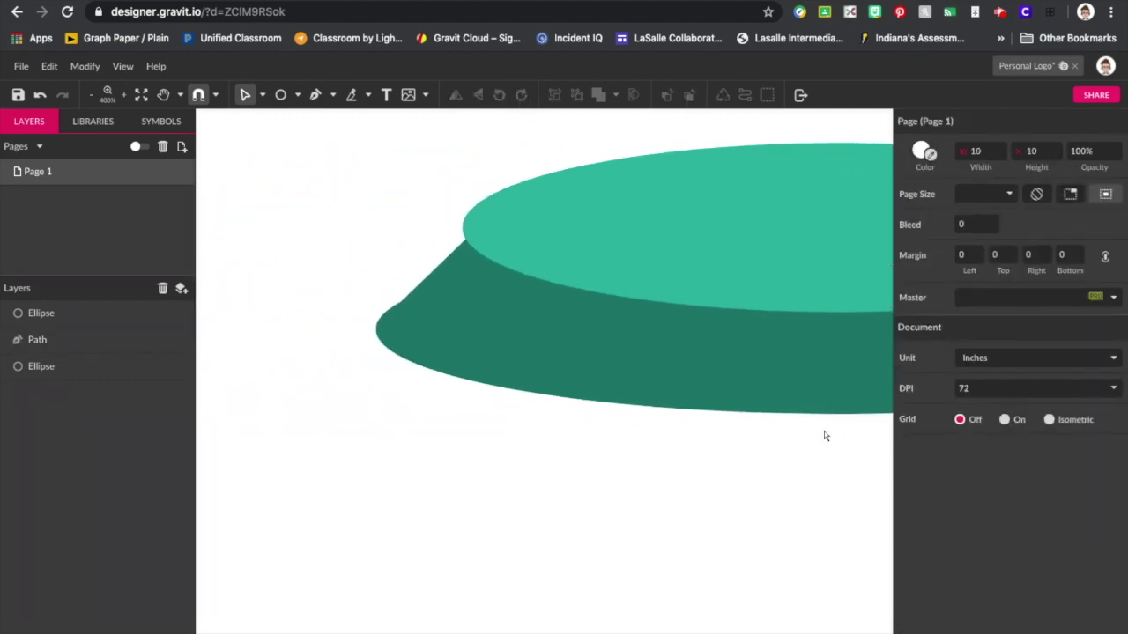
click(502, 291)
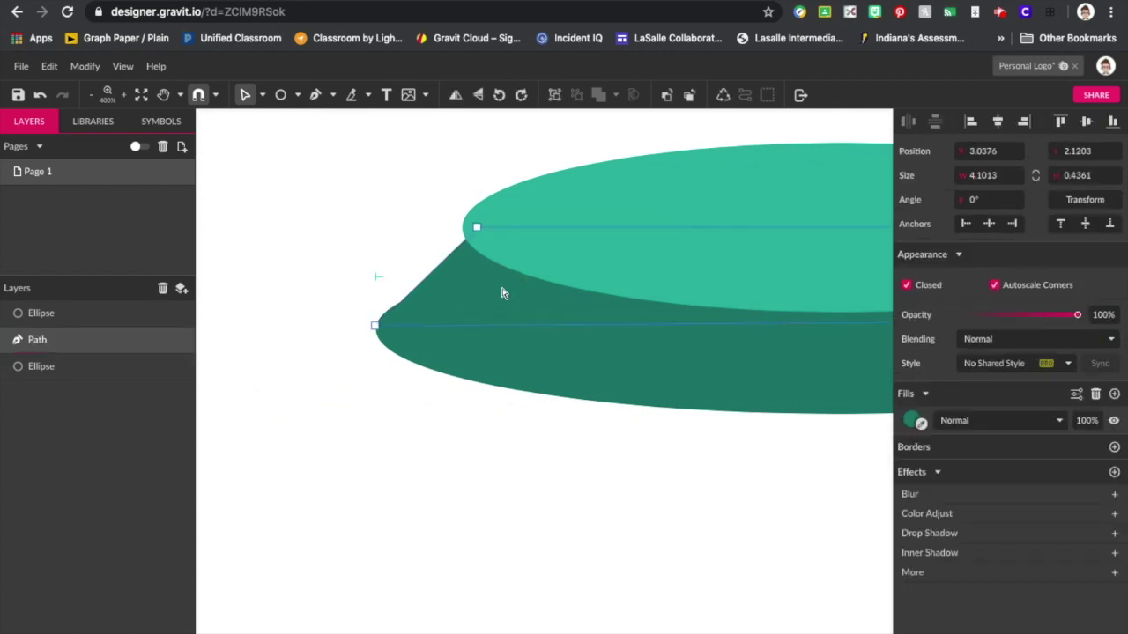
drag(477, 228, 465, 225)
click(370, 238)
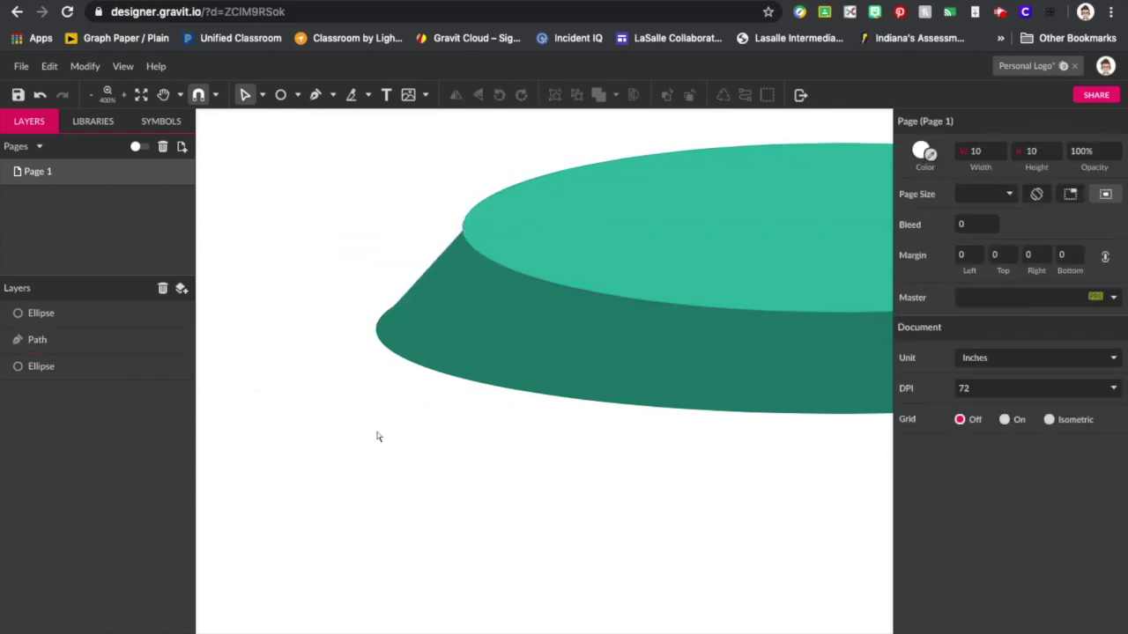
scroll(377, 436, right, 5)
scroll(378, 436, down, 1)
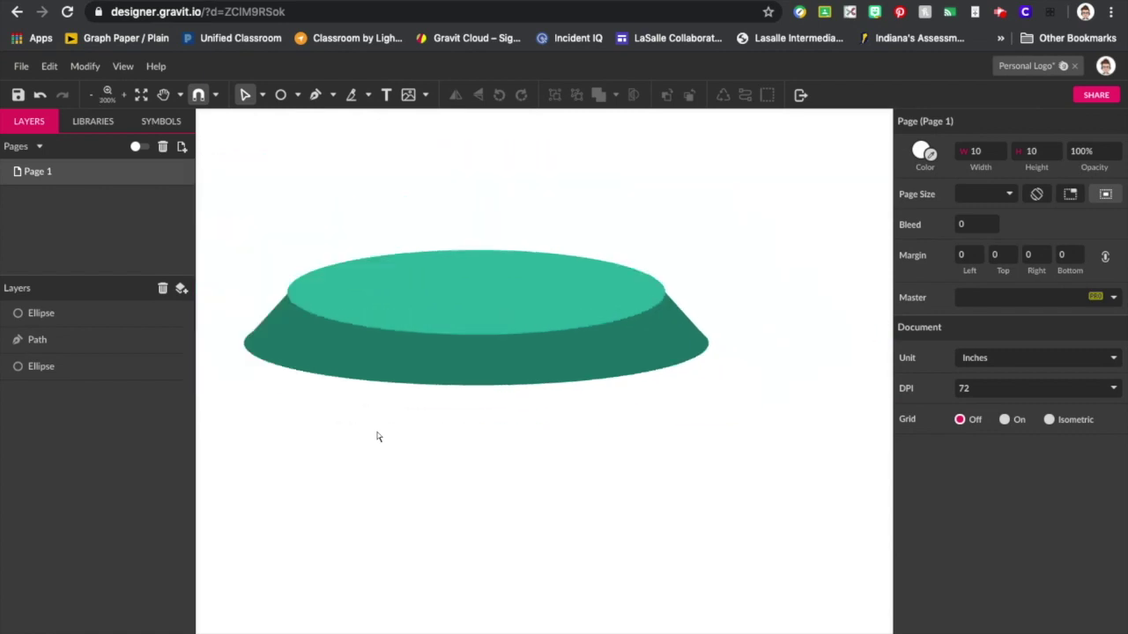
scroll(377, 436, down, 1)
Convert the wider dark teal ellipse at the bottom of the layer order to a path.
click(513, 304)
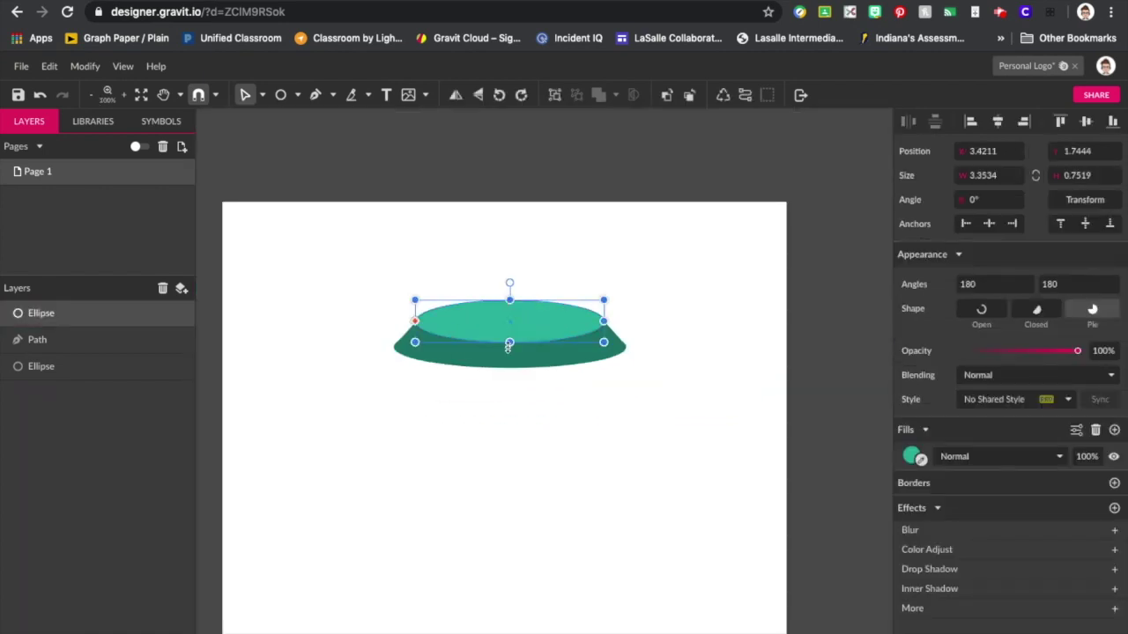
click(551, 403)
click(62, 339)
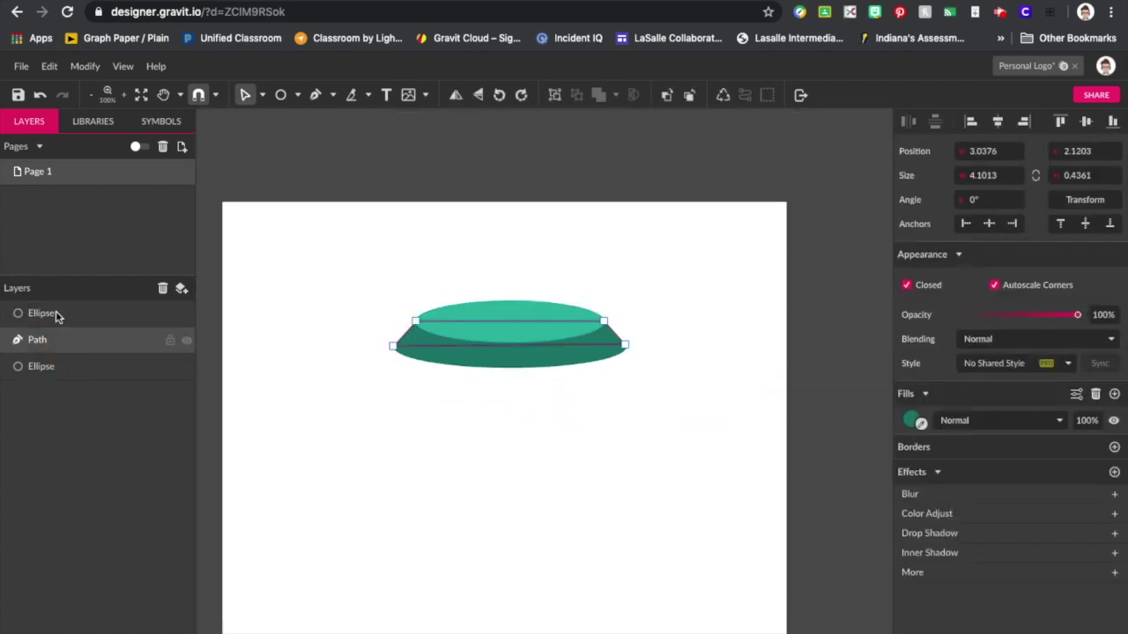
click(55, 316)
click(40, 370)
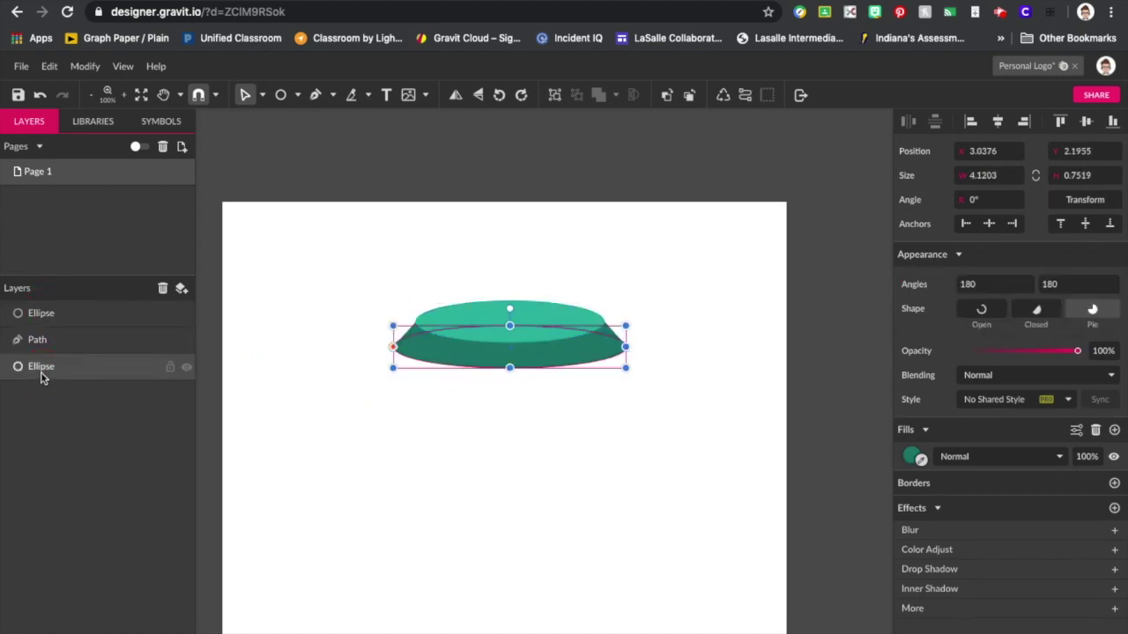
right_click(40, 366)
key(Escape)
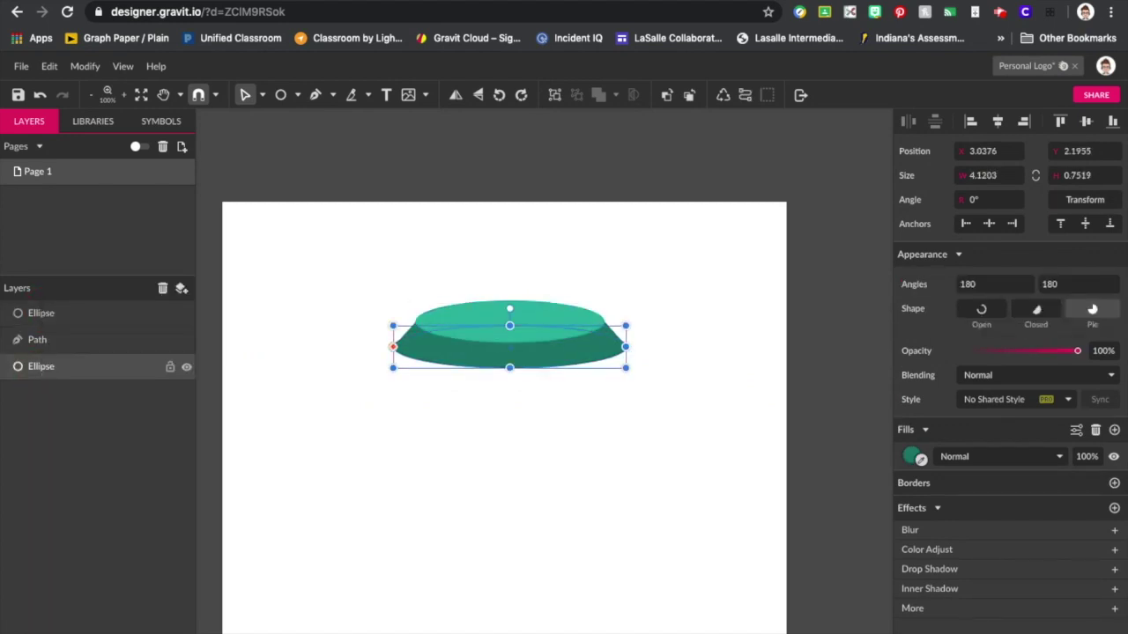
click(49, 66)
mouse_move(80, 74)
mouse_move(152, 325)
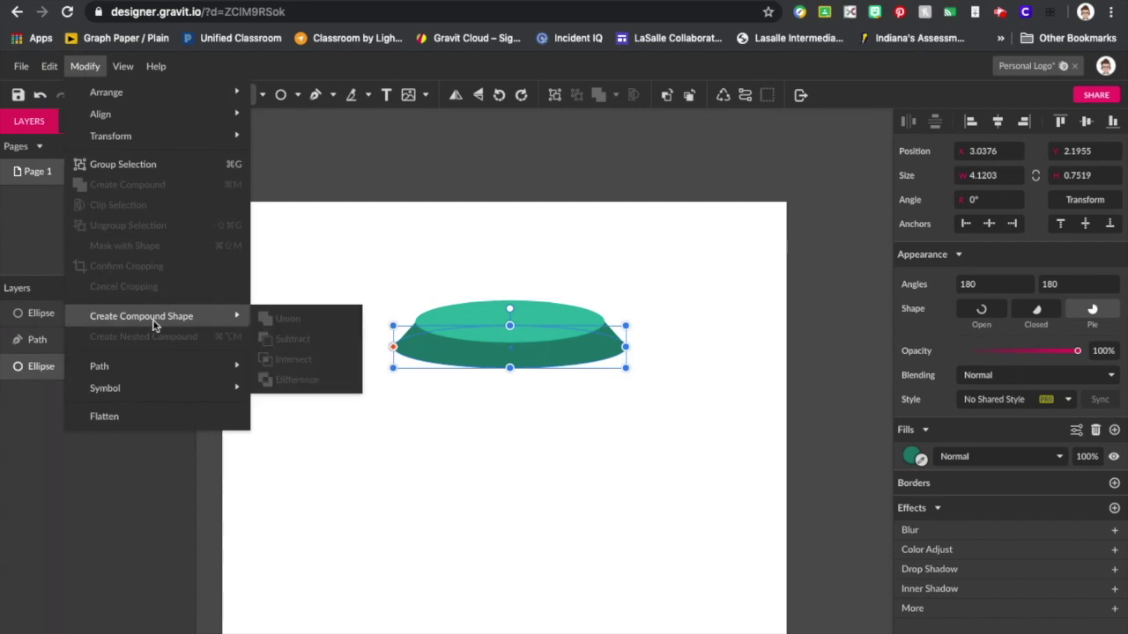
mouse_move(159, 388)
mouse_move(220, 366)
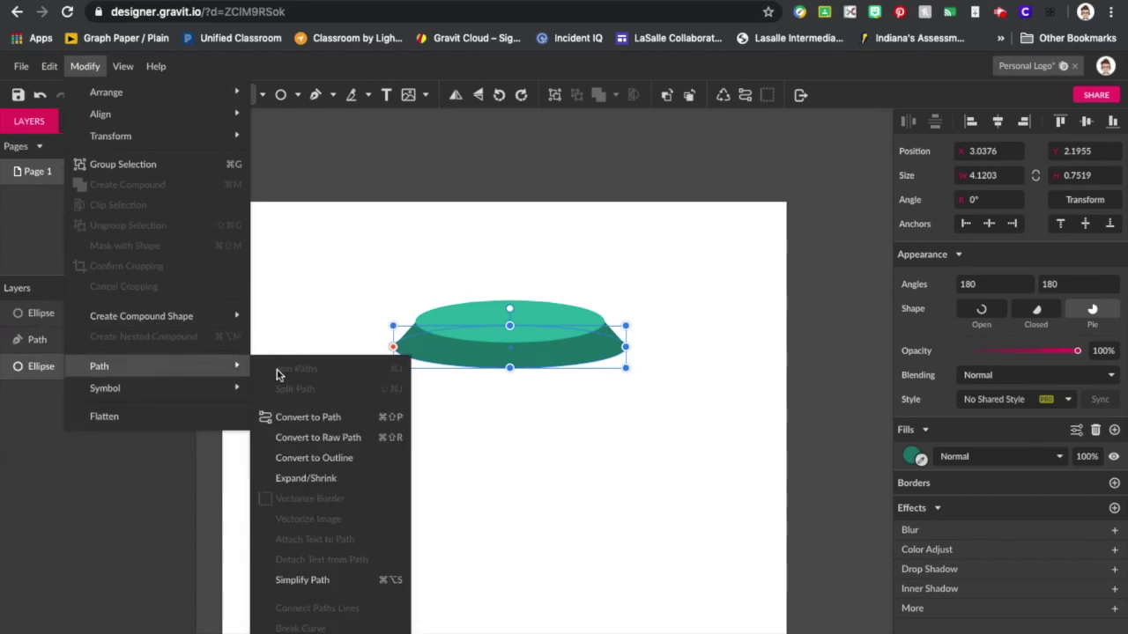
click(292, 416)
Merge the dark teal Pen path and the converted lower ellipse into one union compound shape.
click(63, 345)
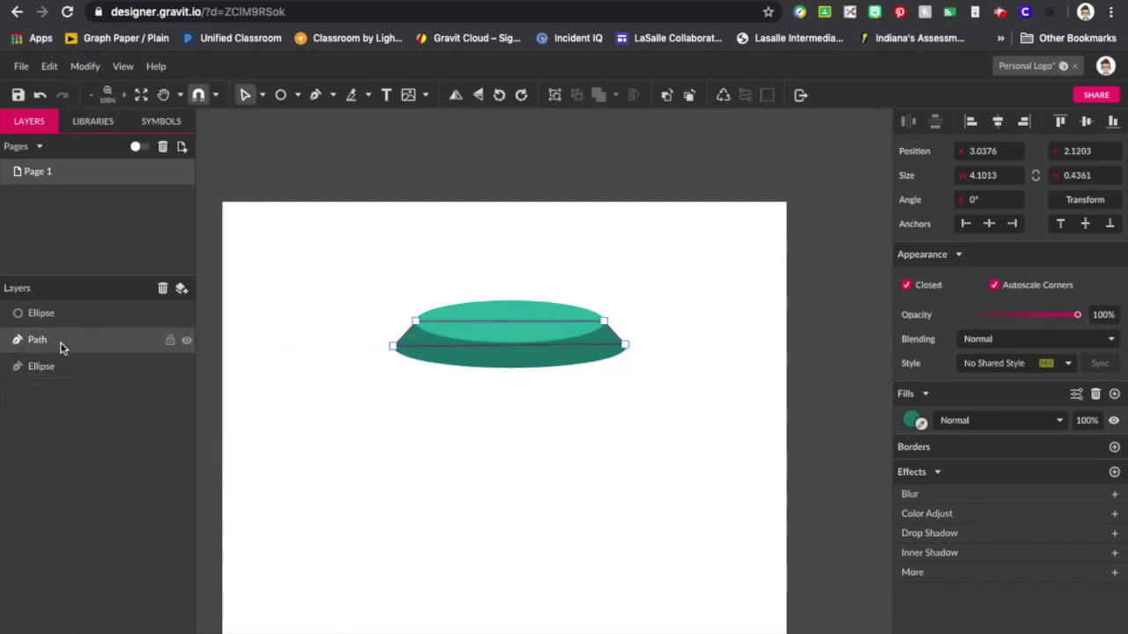
shift+click(71, 370)
click(599, 95)
click(643, 449)
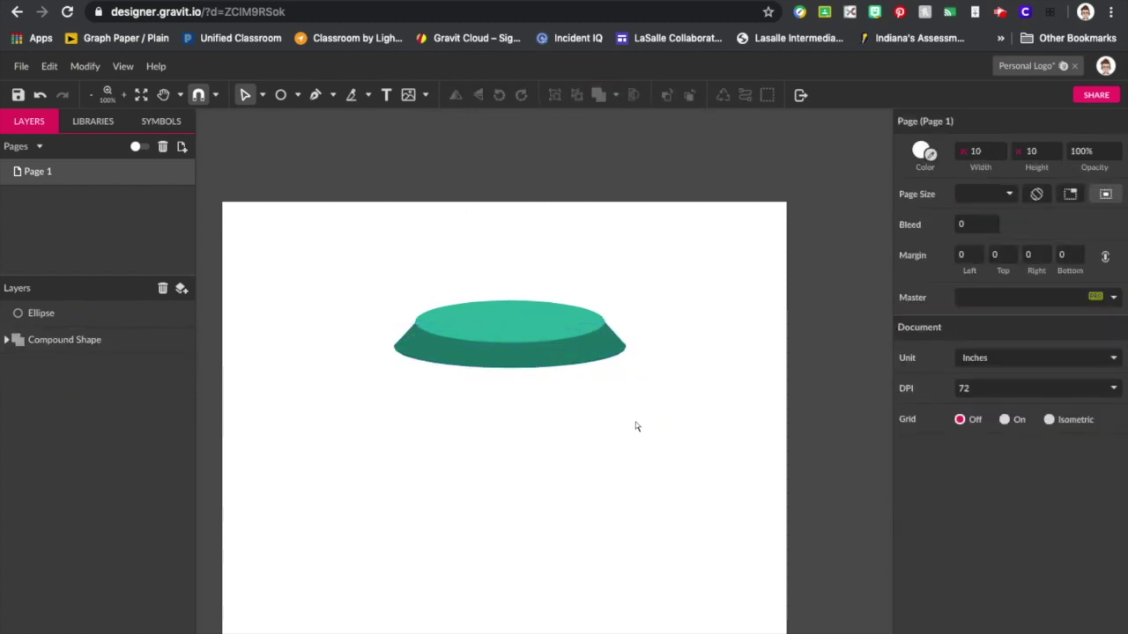
drag(571, 358, 578, 421)
double_click(559, 365)
click(261, 435)
Convert the dark teal compound shape into a single editable path.
click(7, 339)
click(53, 341)
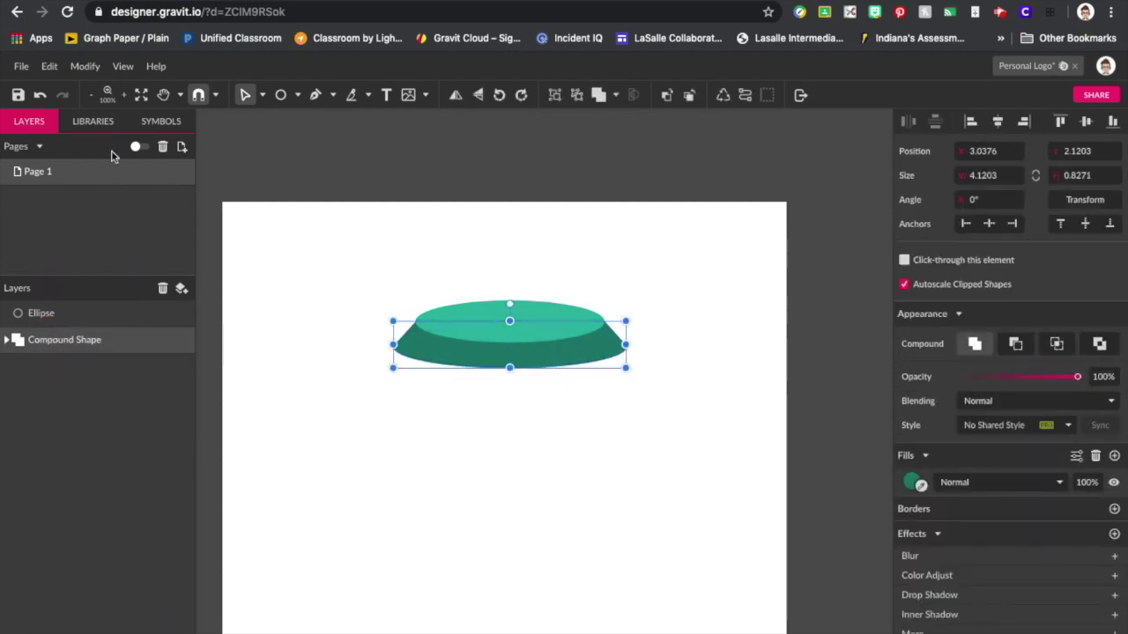
click(85, 66)
mouse_move(138, 333)
mouse_move(137, 352)
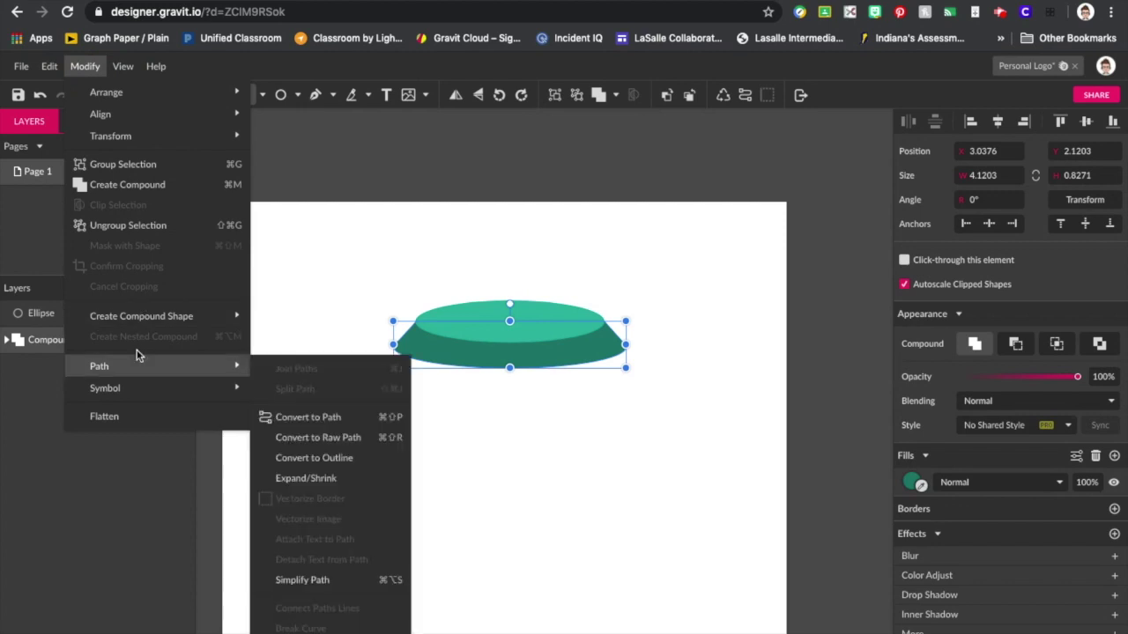
click(300, 417)
click(399, 432)
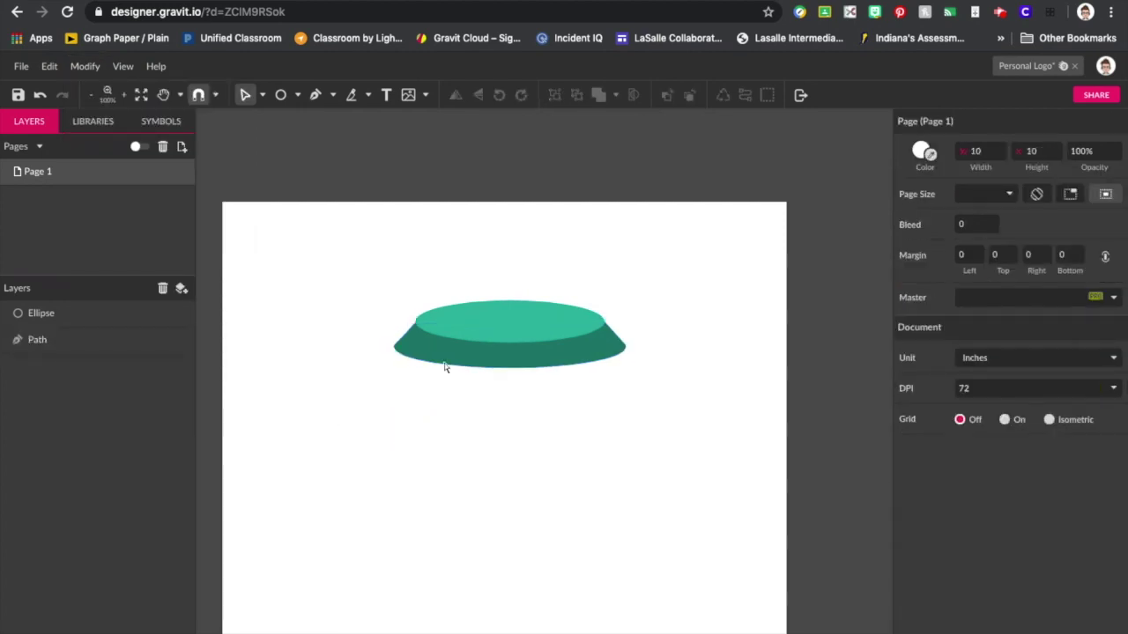
Use the Pen tool to remove the extra anchor points near the lower ends of the dark teal path's sloped sides.
click(491, 362)
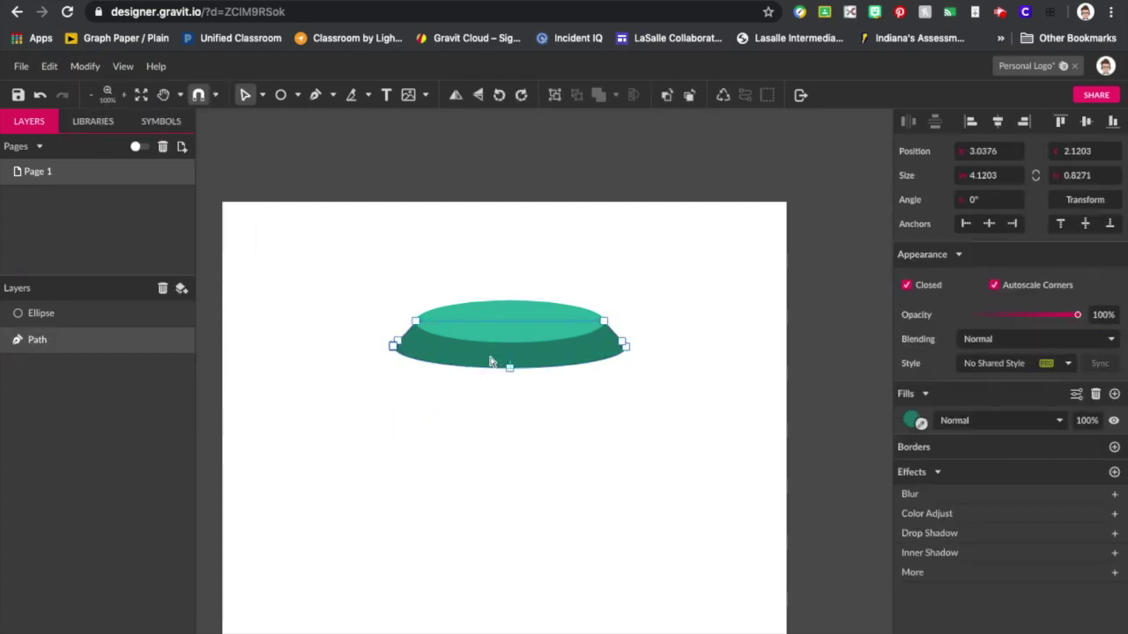
scroll(491, 362, up, 5)
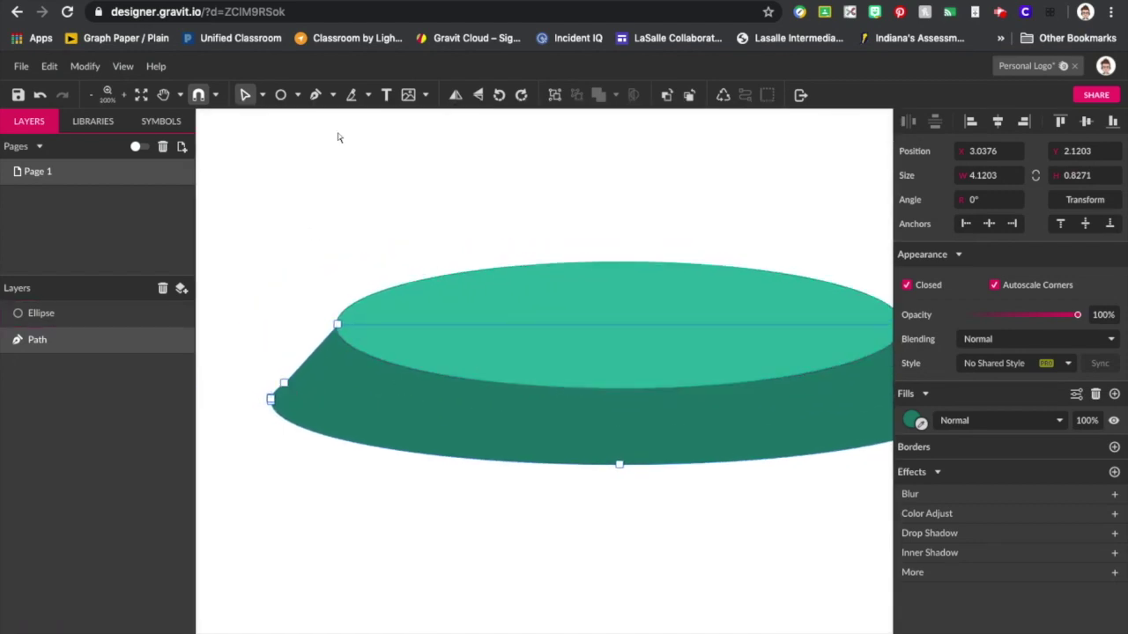
click(332, 95)
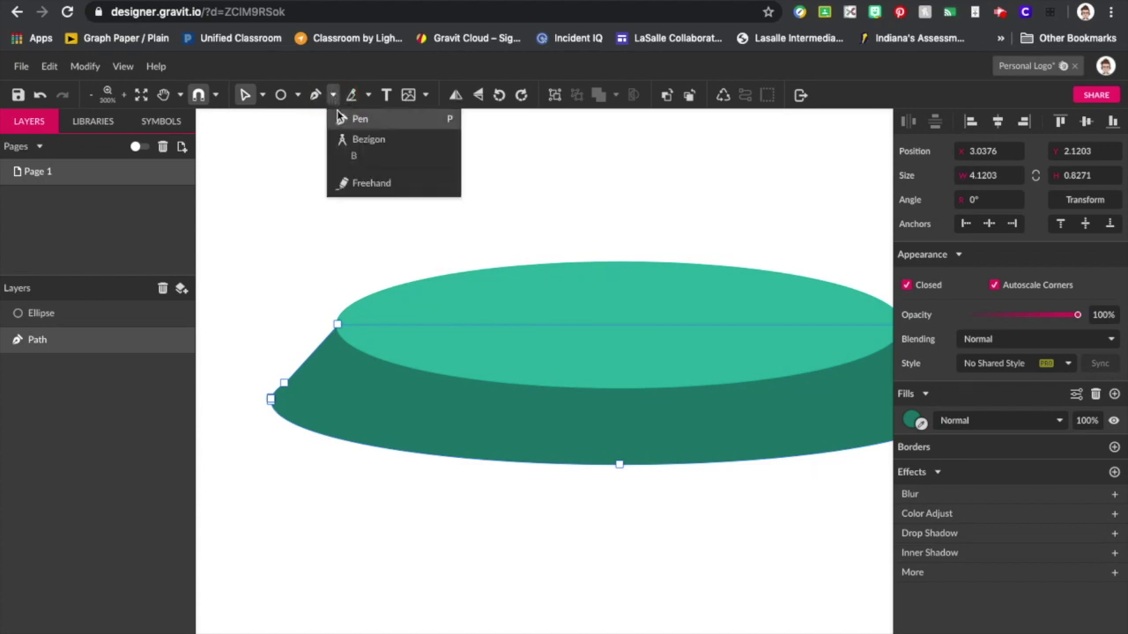
click(342, 120)
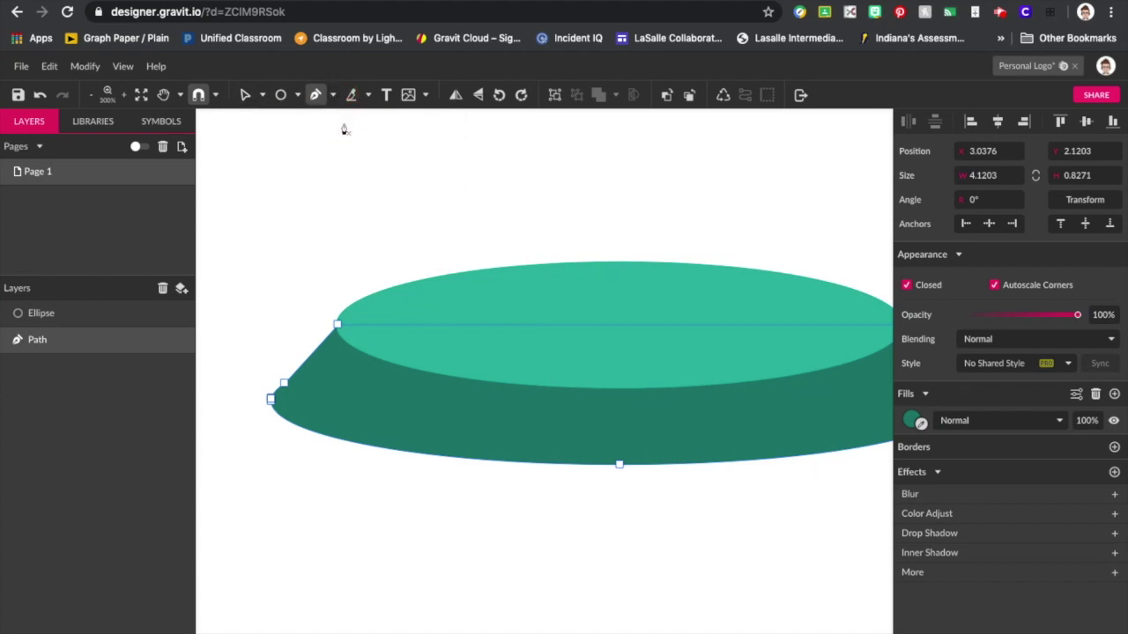
click(284, 385)
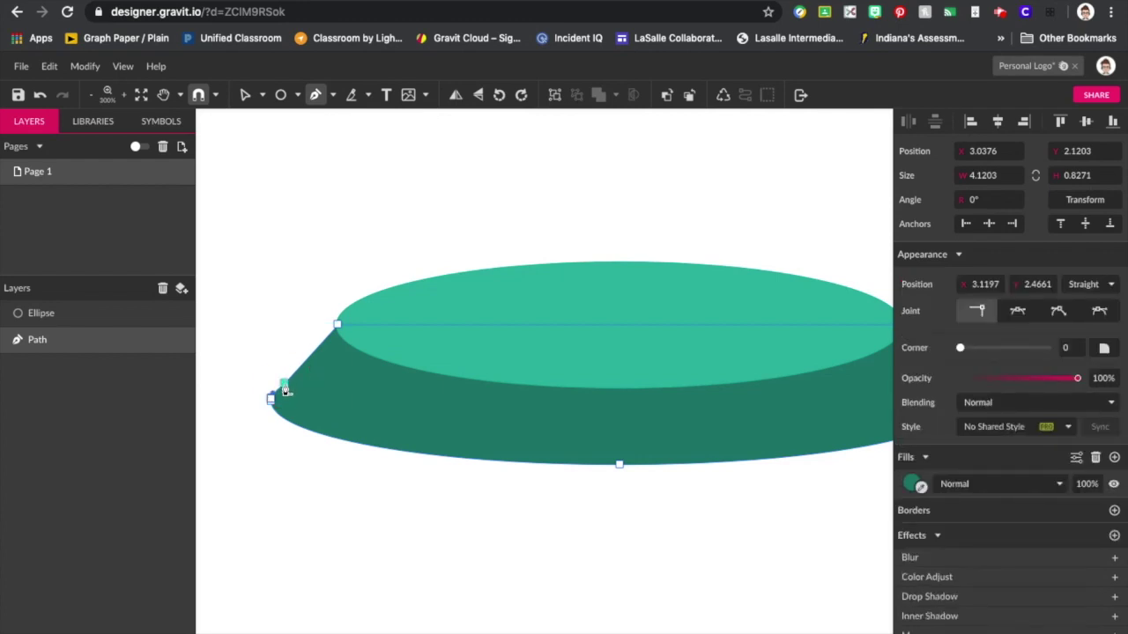
scroll(617, 406, right, 5)
scroll(734, 447, up, 2)
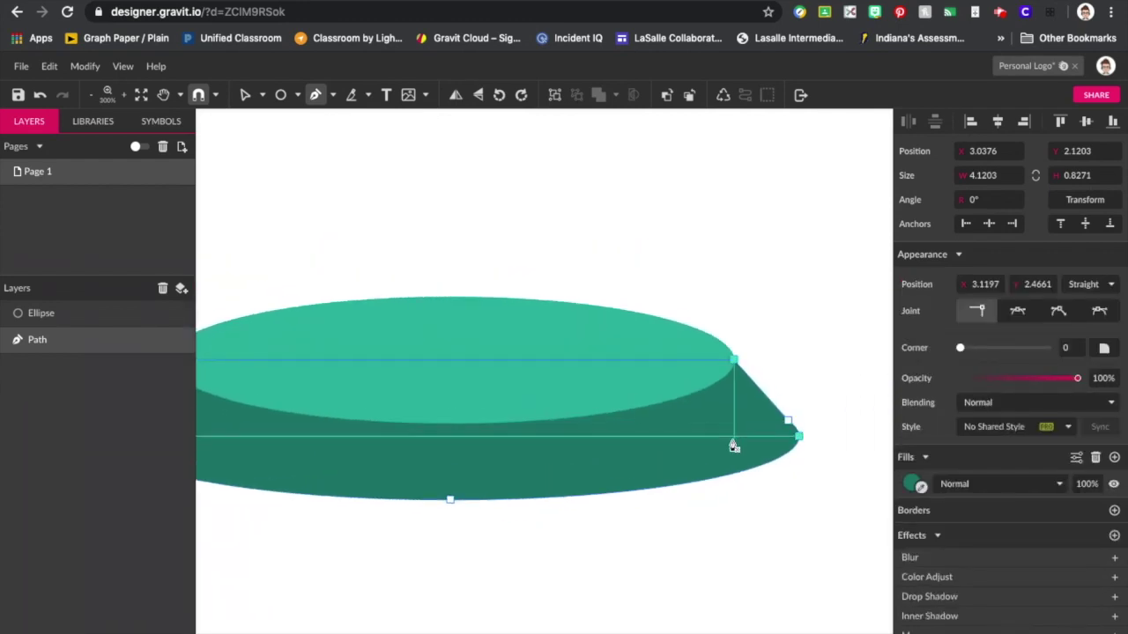
click(787, 426)
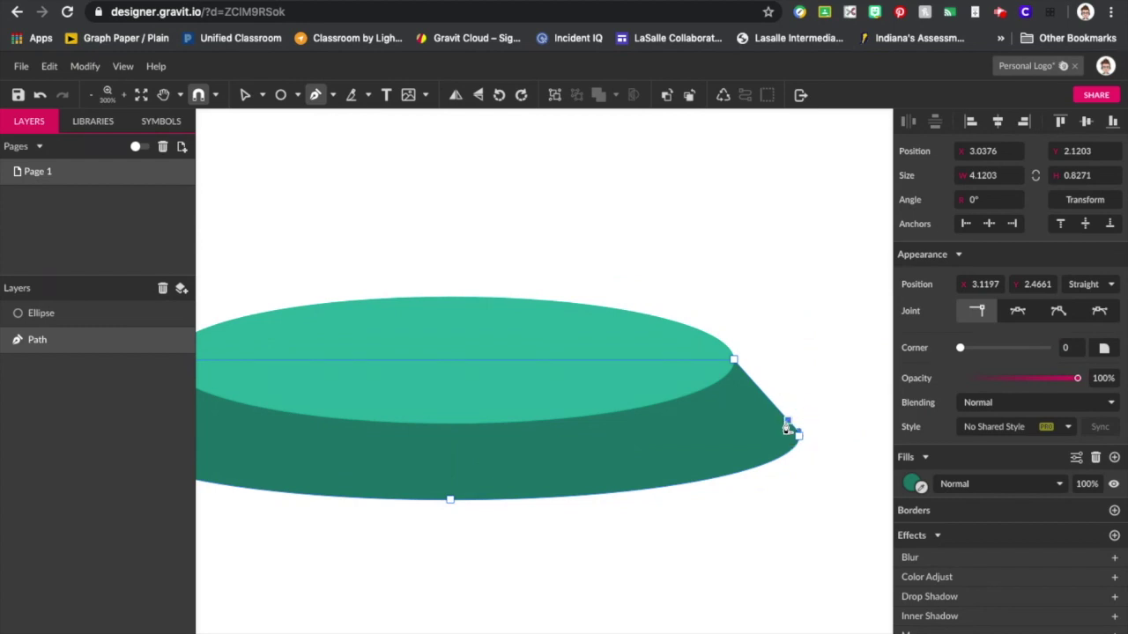
click(789, 425)
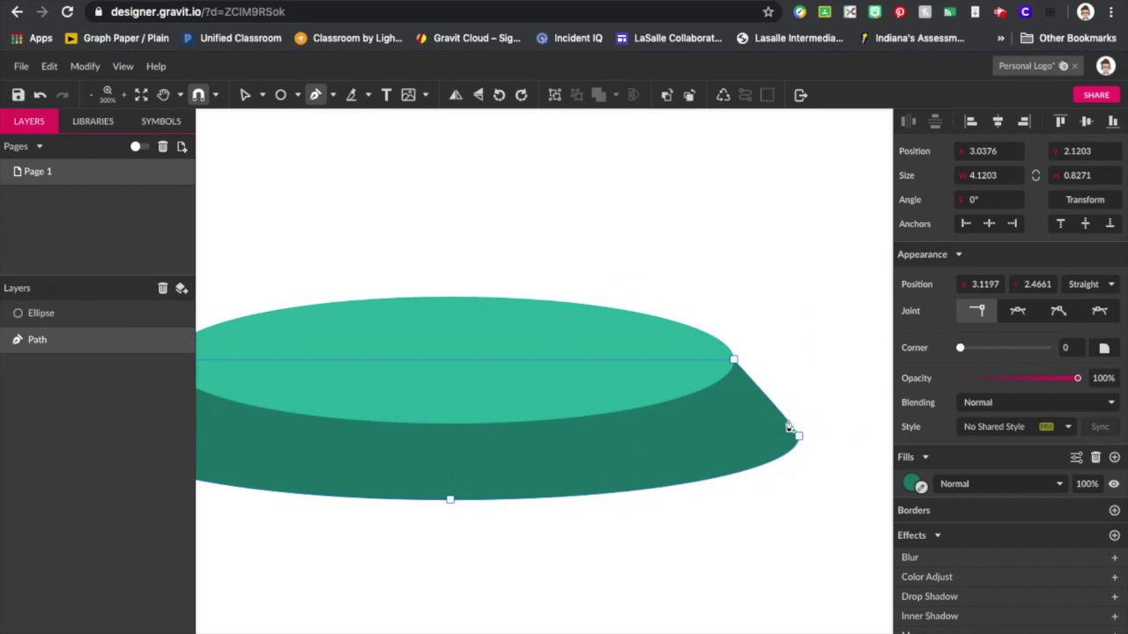
key(Escape)
click(799, 353)
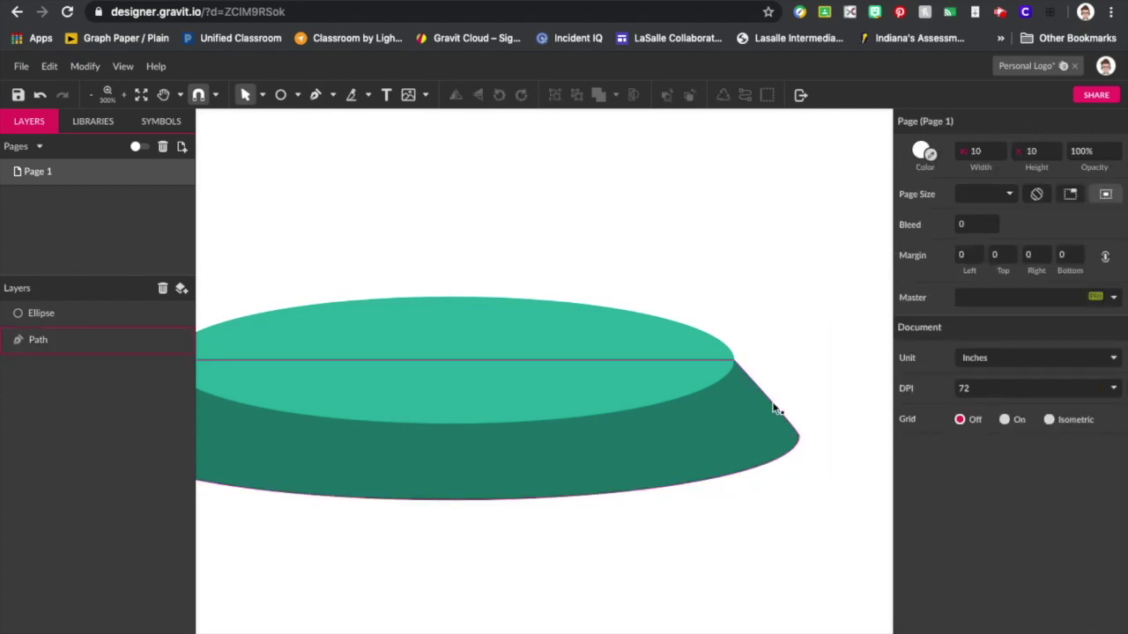
scroll(749, 271, down, 2)
scroll(748, 271, left, 2)
click(634, 290)
drag(632, 285, 632, 301)
key(ctrl+z)
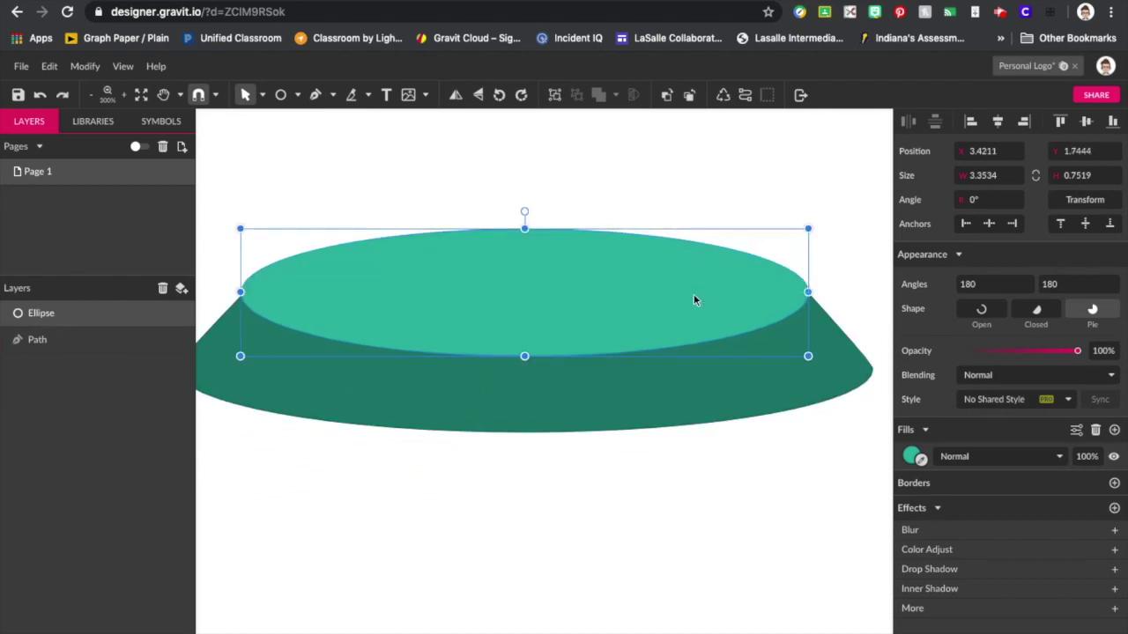
click(813, 201)
Flatten the light teal ellipse from its upper edge to about 0.68 in high, keeping it about 3.35 in wide.
click(737, 313)
drag(524, 231, 529, 240)
click(608, 181)
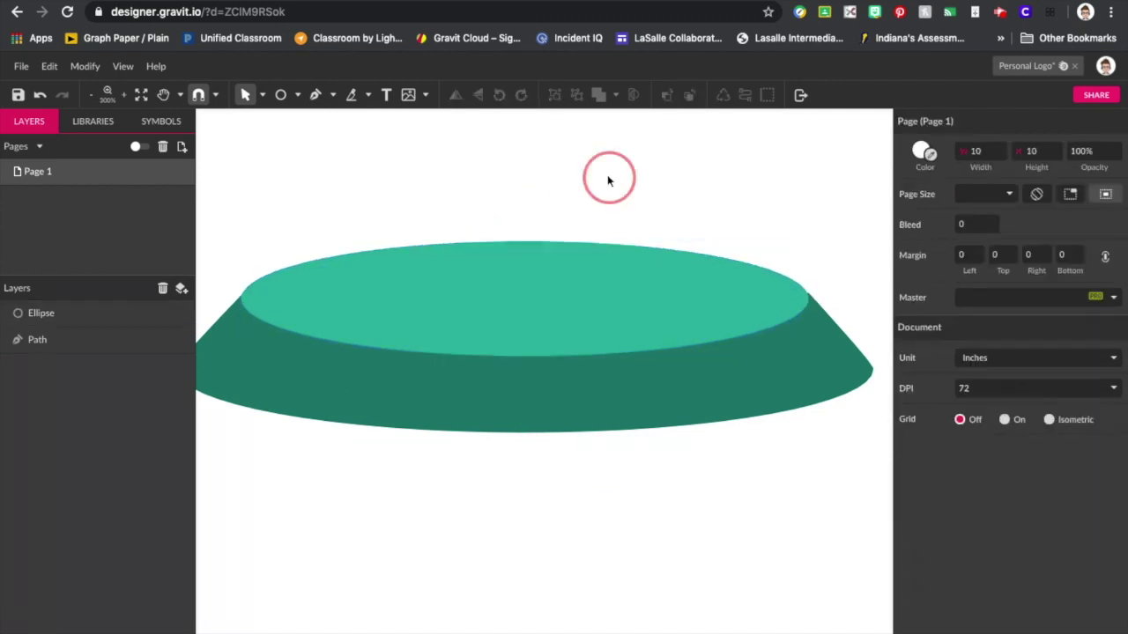
click(772, 305)
drag(805, 300, 812, 299)
click(832, 244)
Duplicate the light teal upper ellipse in place.
scroll(749, 253, up, 3)
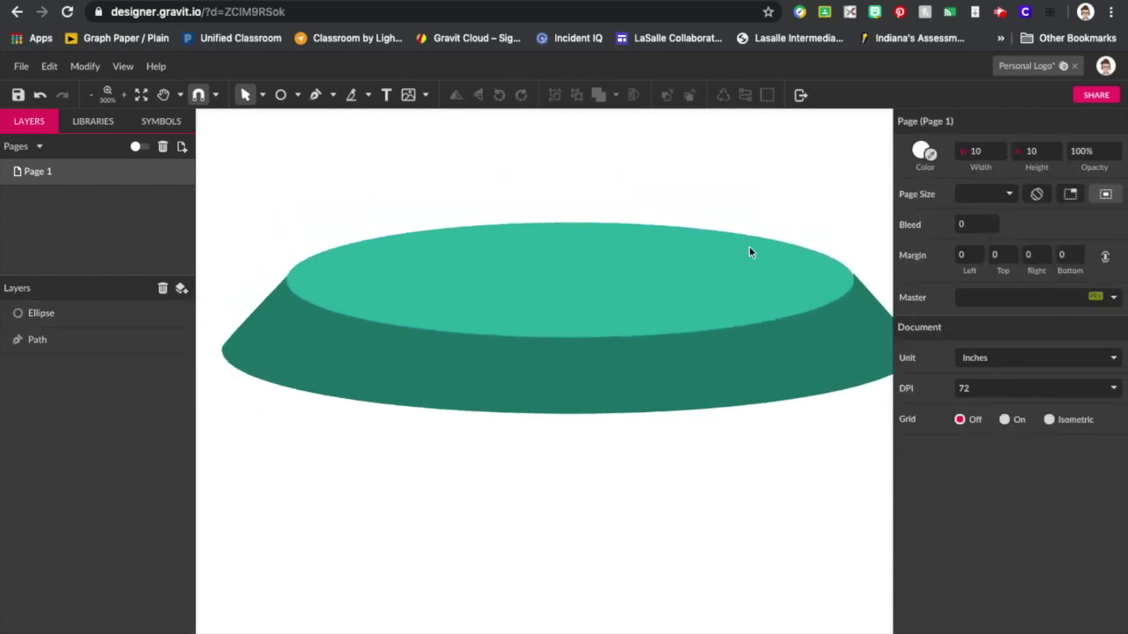
click(704, 300)
key(ctrl+d)
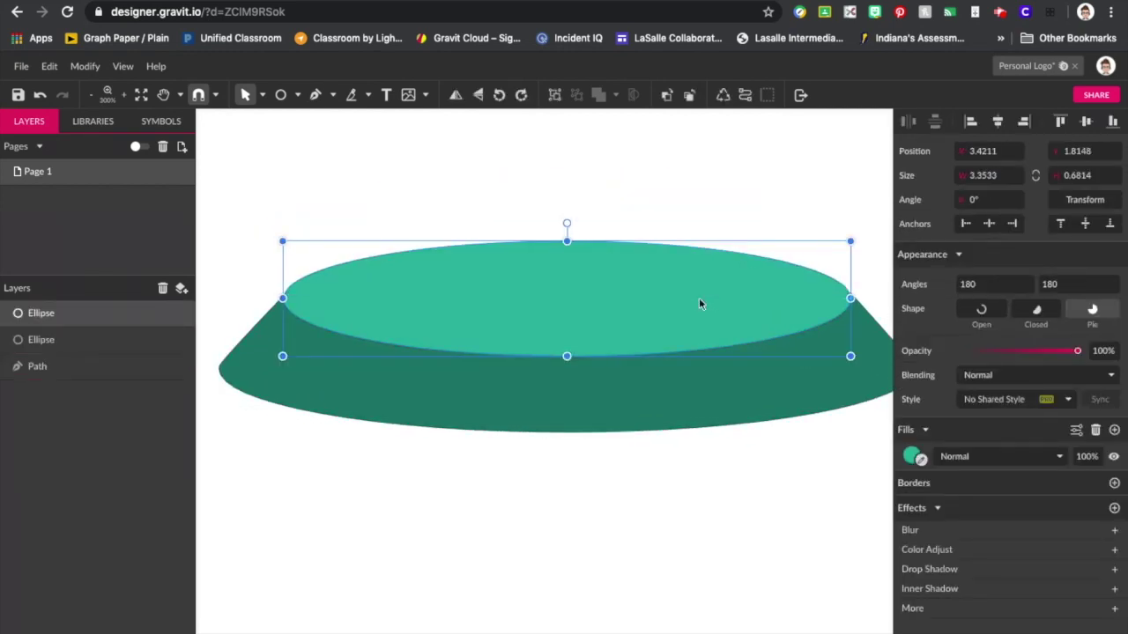
Try flattening the duplicated light teal ellipse from its upper edge to about 0.55 in high.
drag(566, 240, 564, 263)
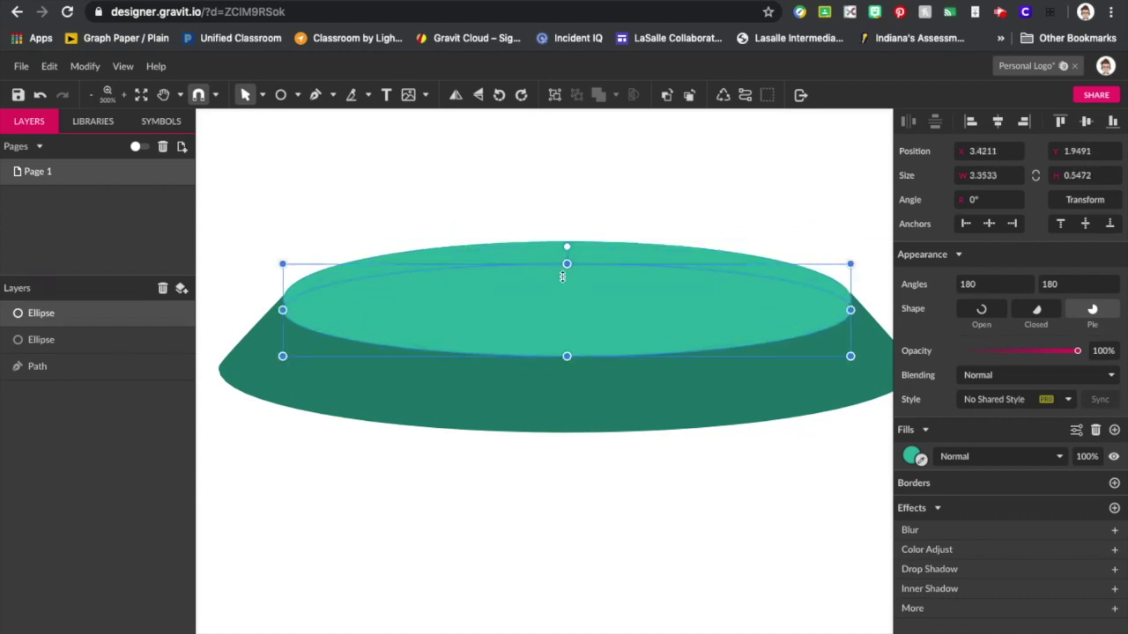
key(ctrl+z)
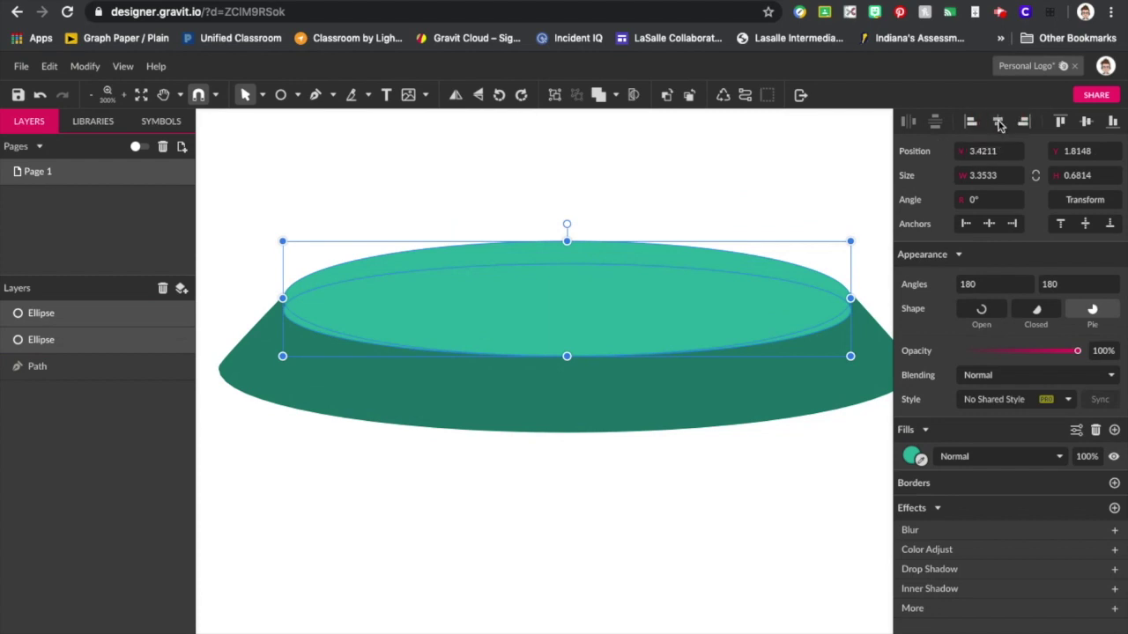
click(819, 169)
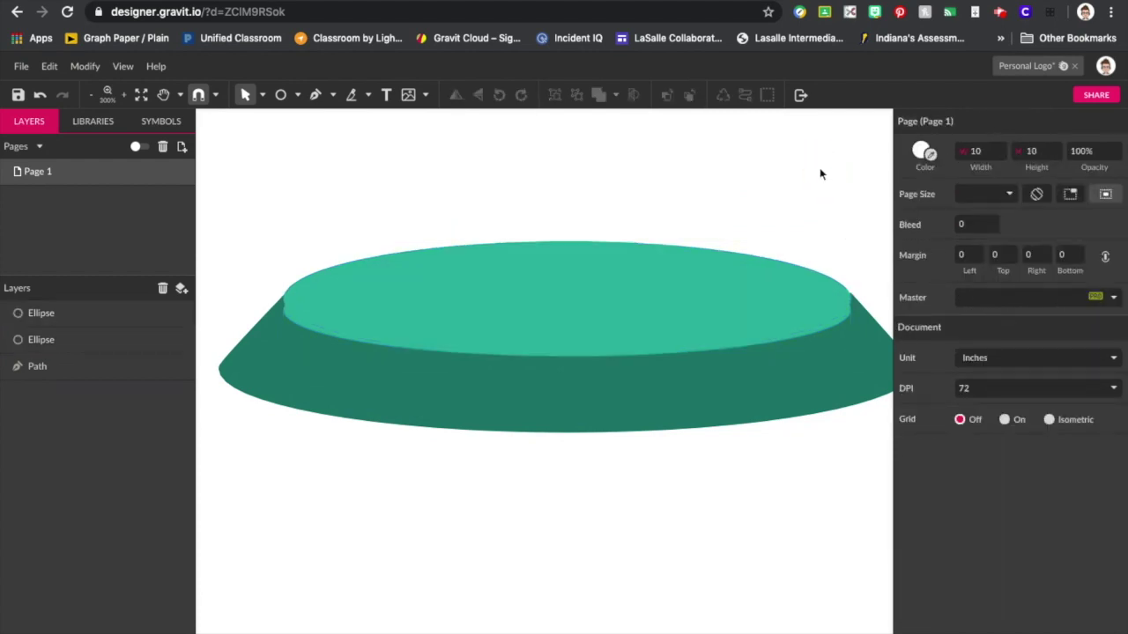
click(694, 306)
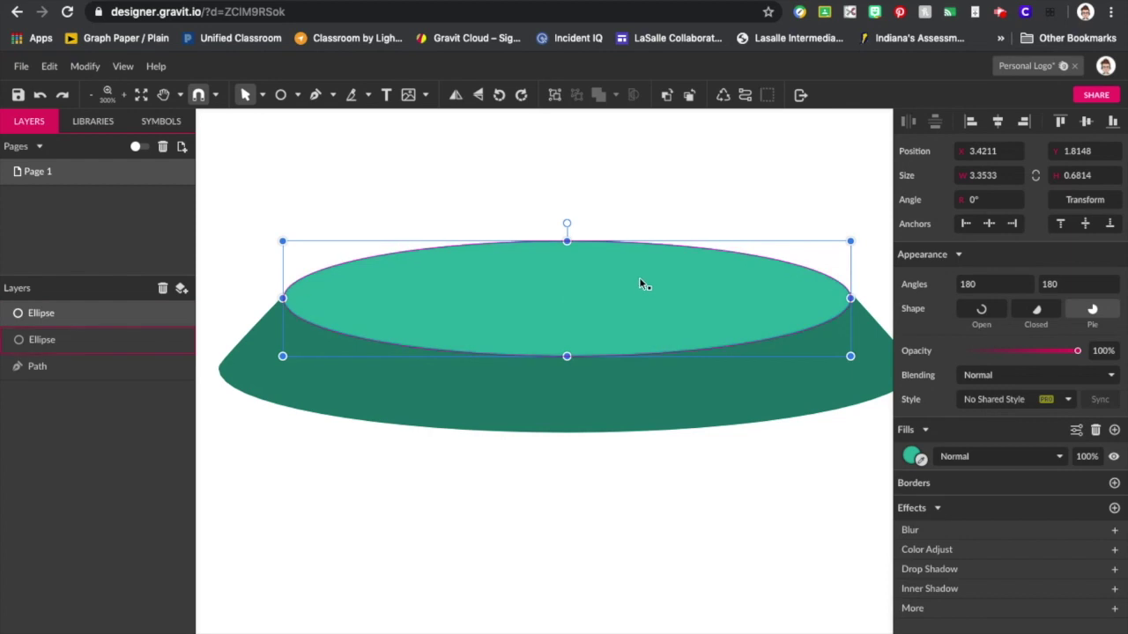
Shrink the duplicated light teal ellipse to about 3.05 × 0.62 in and centre it vertically on the ellipse beneath it.
click(546, 397)
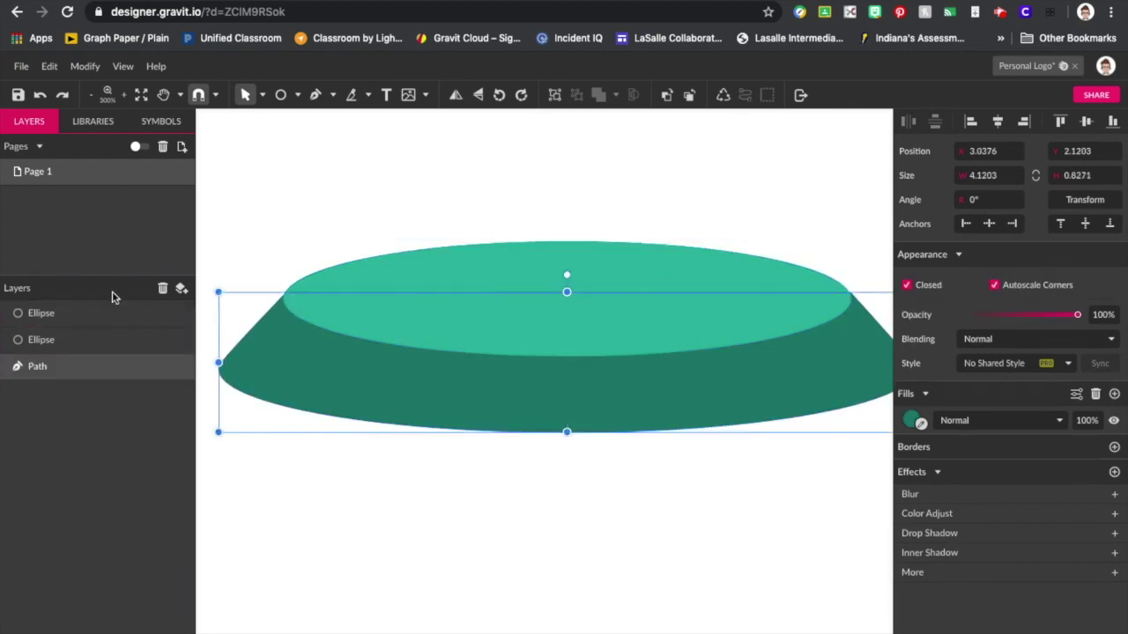
click(109, 327)
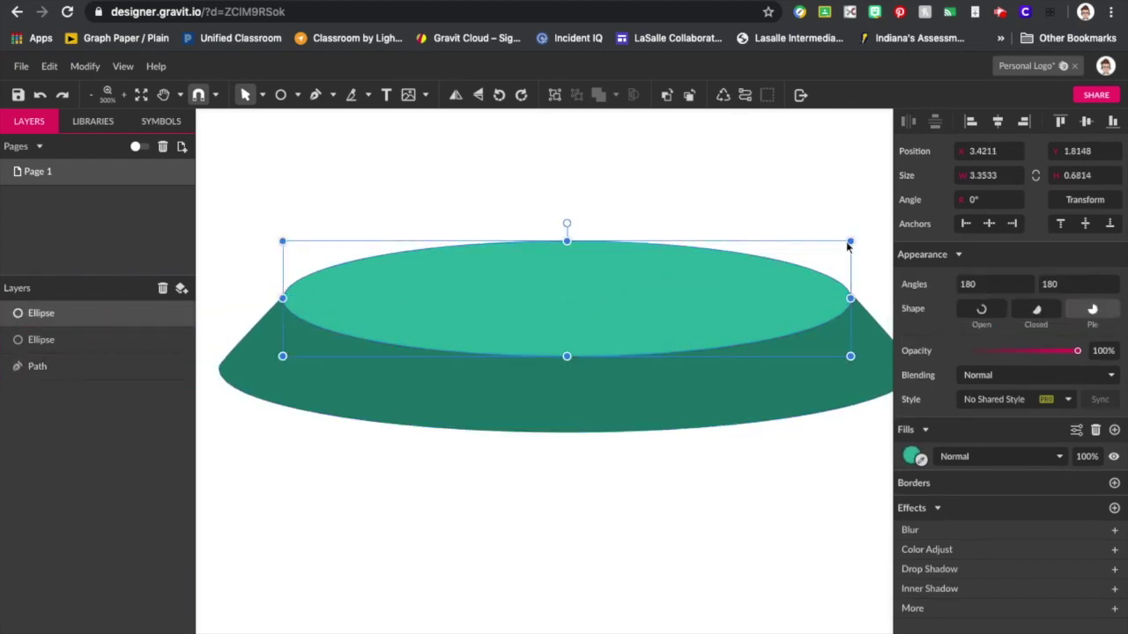
drag(849, 241, 798, 255)
key(ctrl+z)
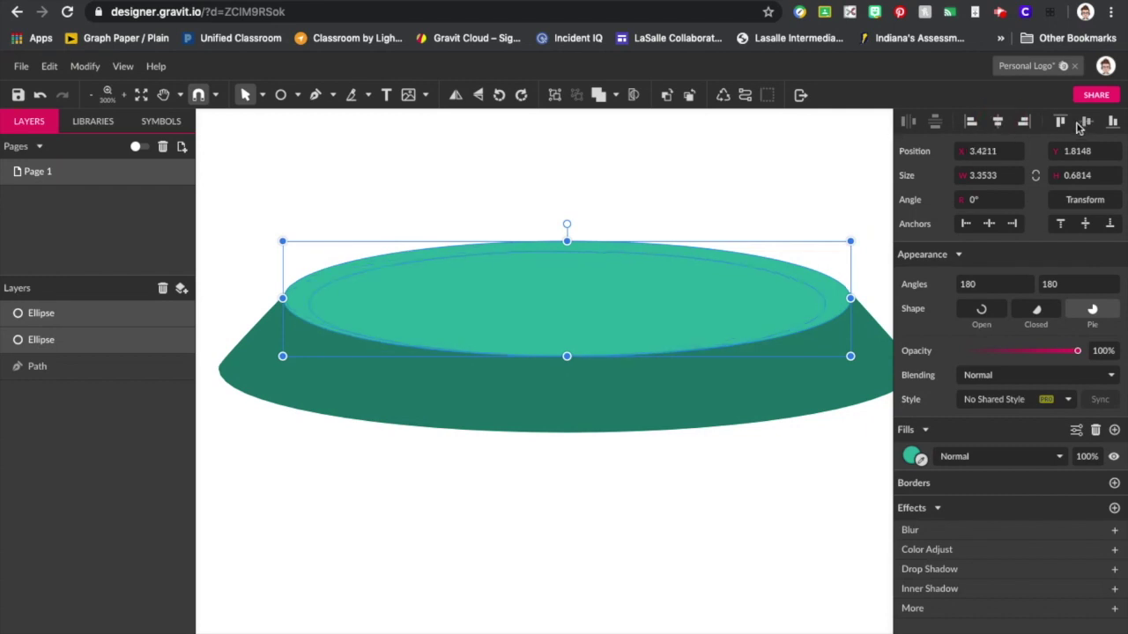
click(857, 139)
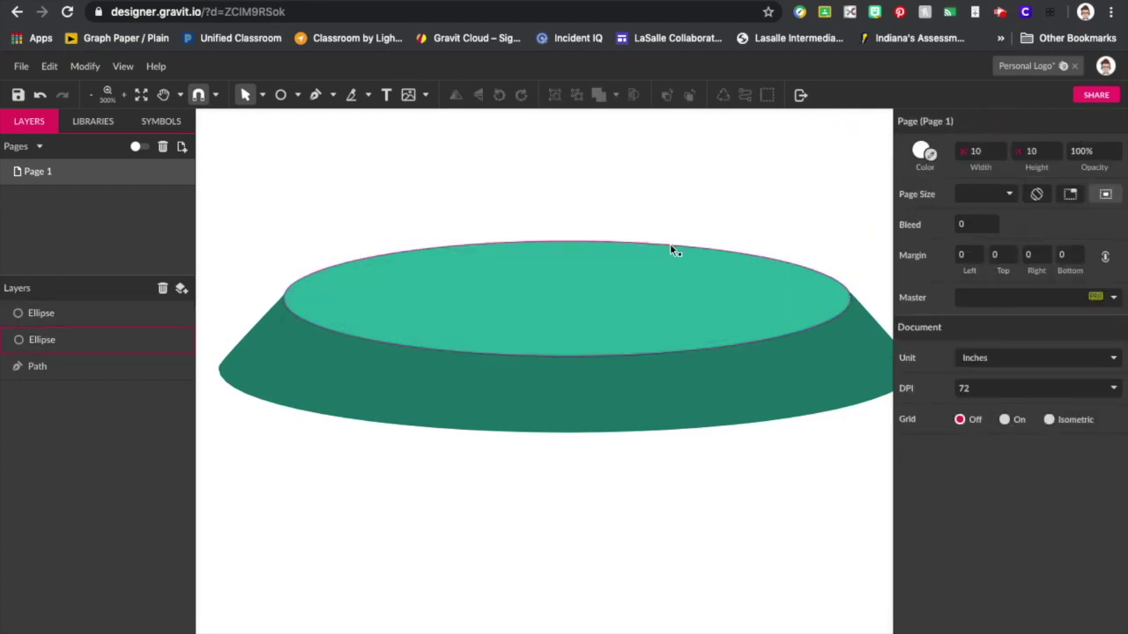
Fill the smaller inner ellipse with the dark teal sampled from the path below.
click(653, 283)
click(921, 459)
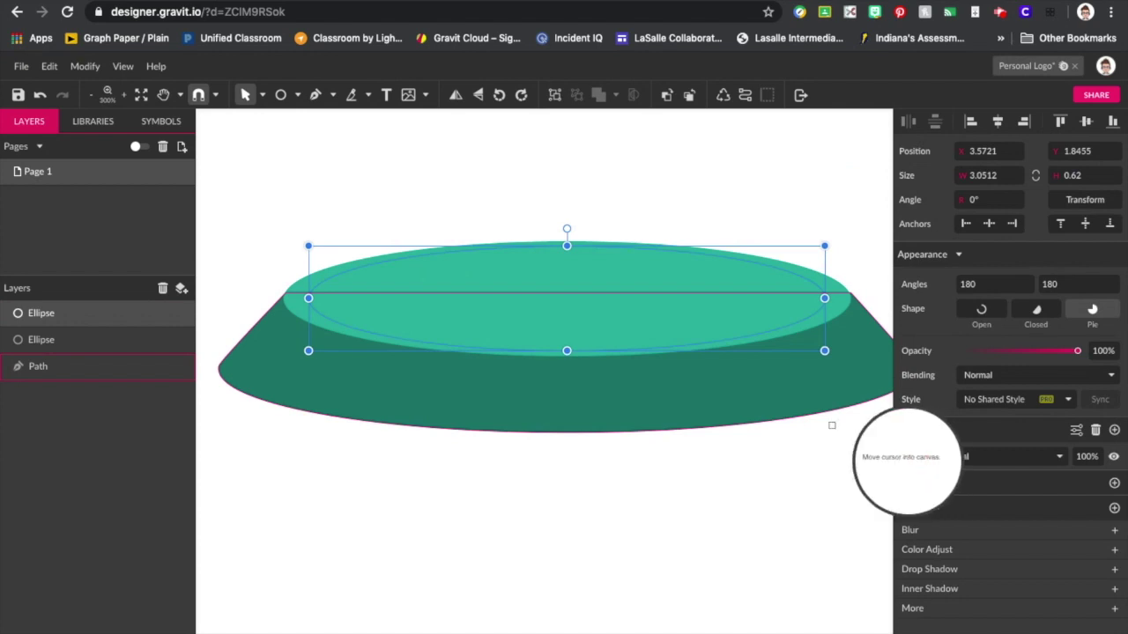
click(783, 380)
click(748, 486)
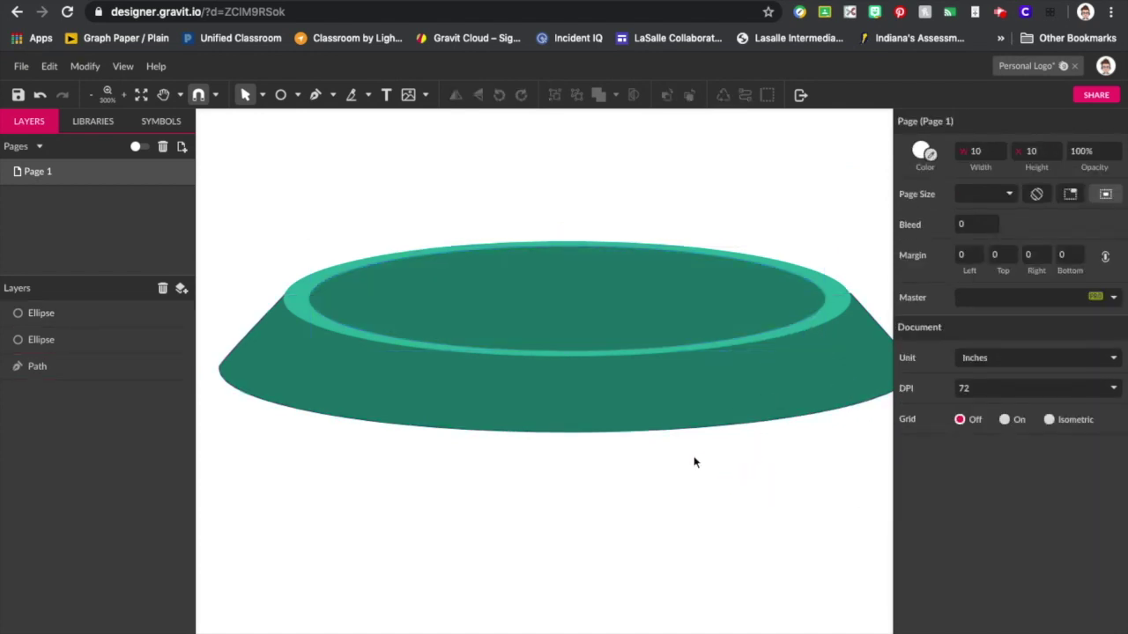
Stretch the light teal outer ellipse at its lower and upper edges to about 0.82 in high, forming an even rim.
click(596, 361)
drag(567, 358, 567, 373)
click(587, 496)
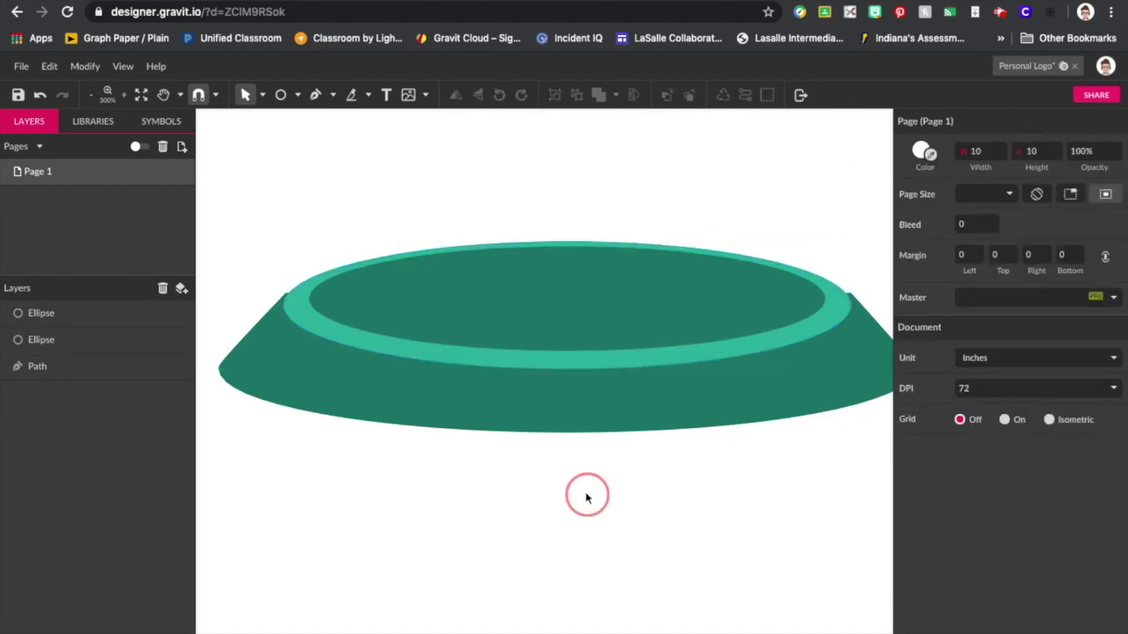
click(688, 346)
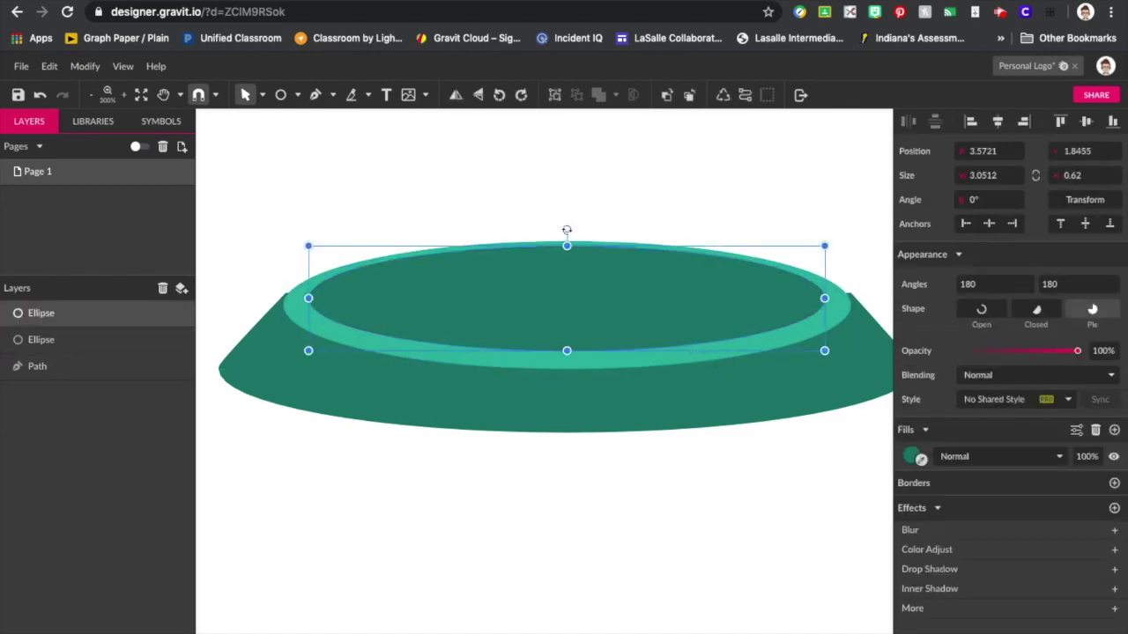
click(609, 365)
drag(567, 247, 567, 229)
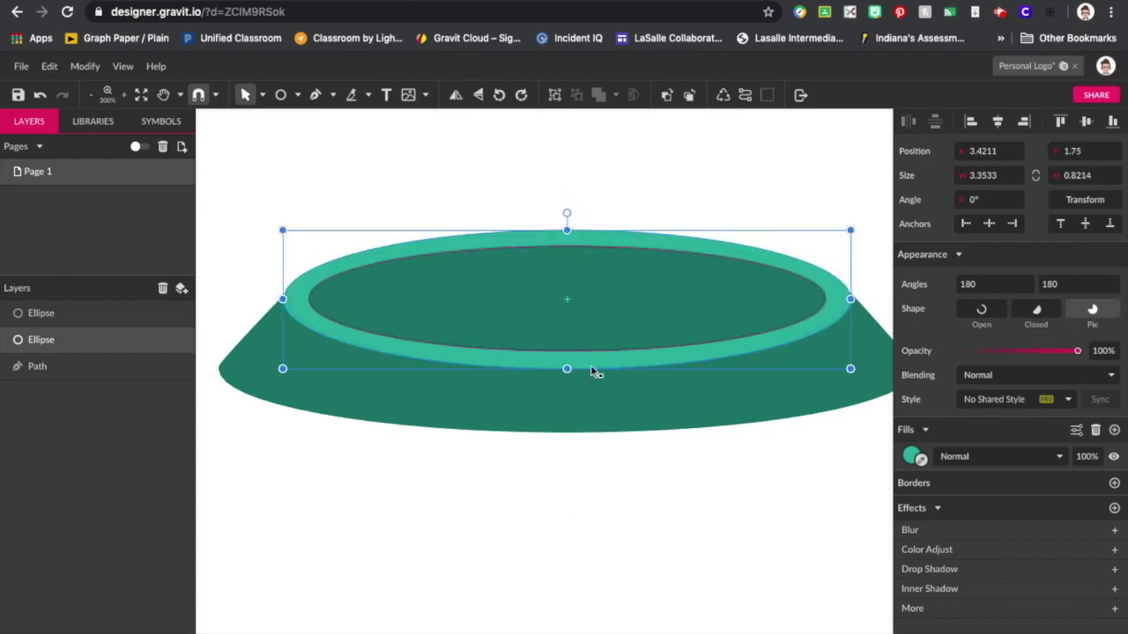
click(652, 574)
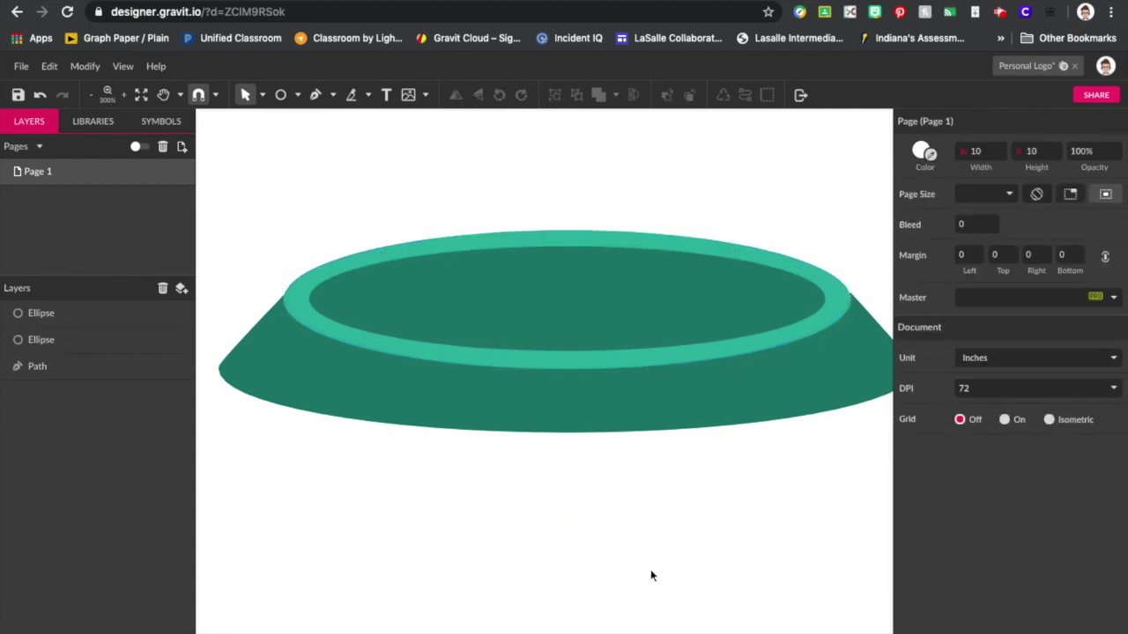
Draw a rectangle about 4.12 × 4.02 in down from the path's widest points and fill it with the path's dark teal.
key(ctrl+minus)
scroll(651, 574, down, 3)
scroll(650, 575, left, 2)
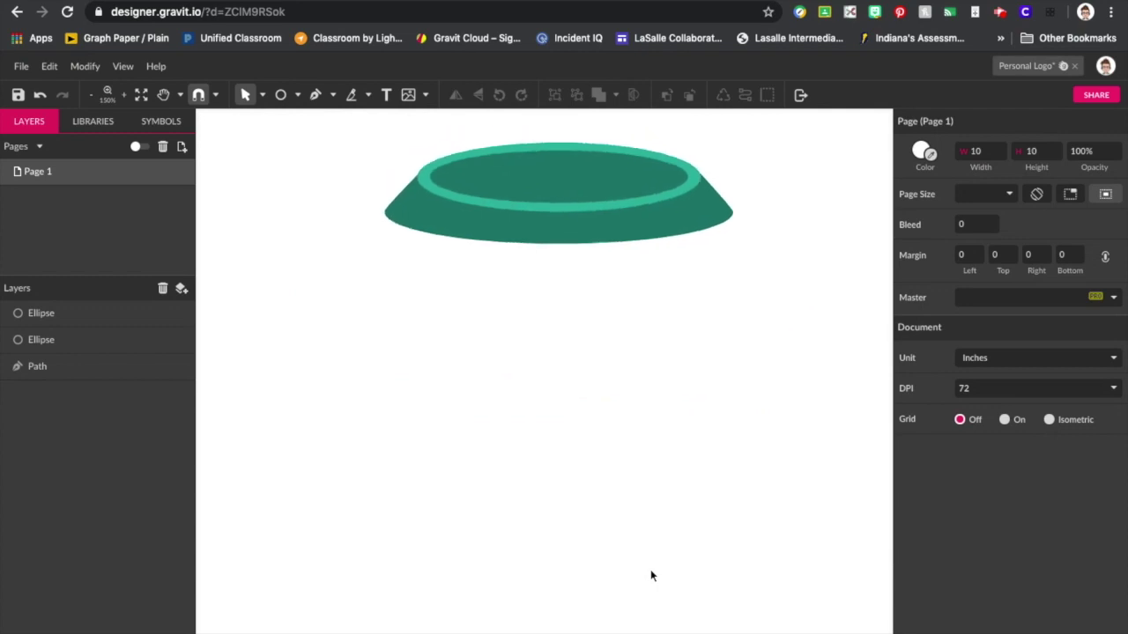
scroll(650, 576, right, 1)
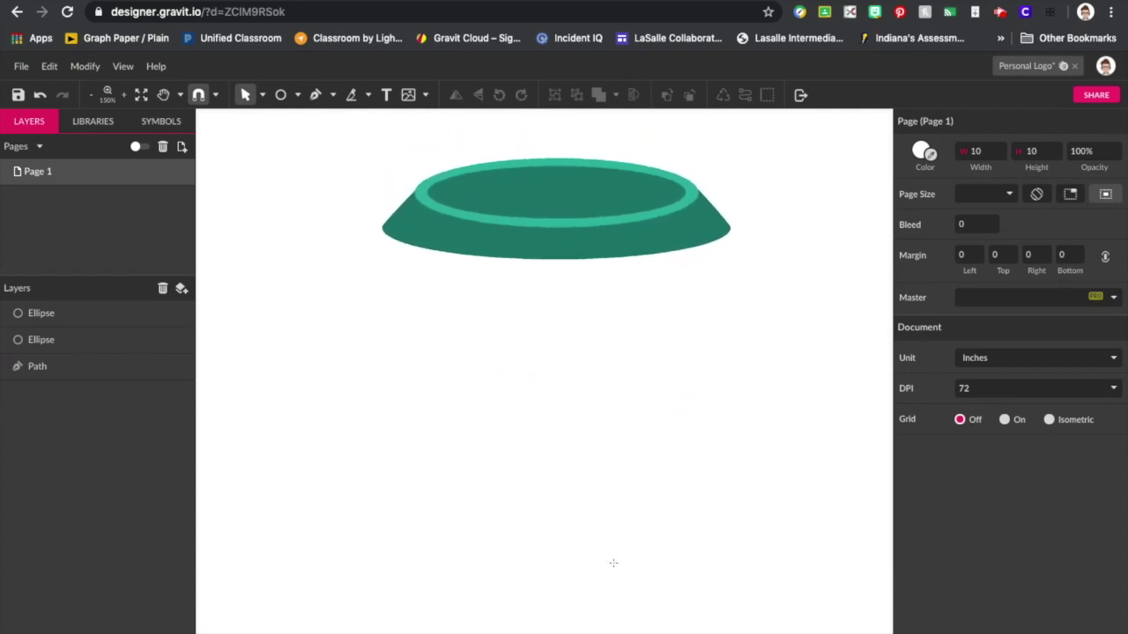
key(r)
drag(383, 224, 731, 564)
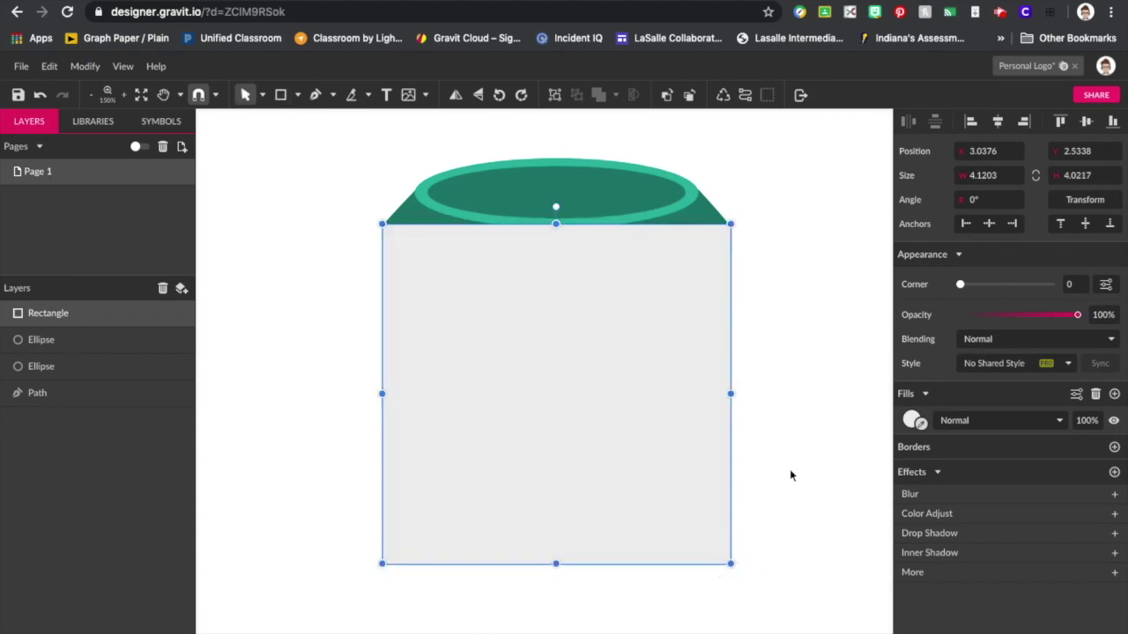
click(921, 424)
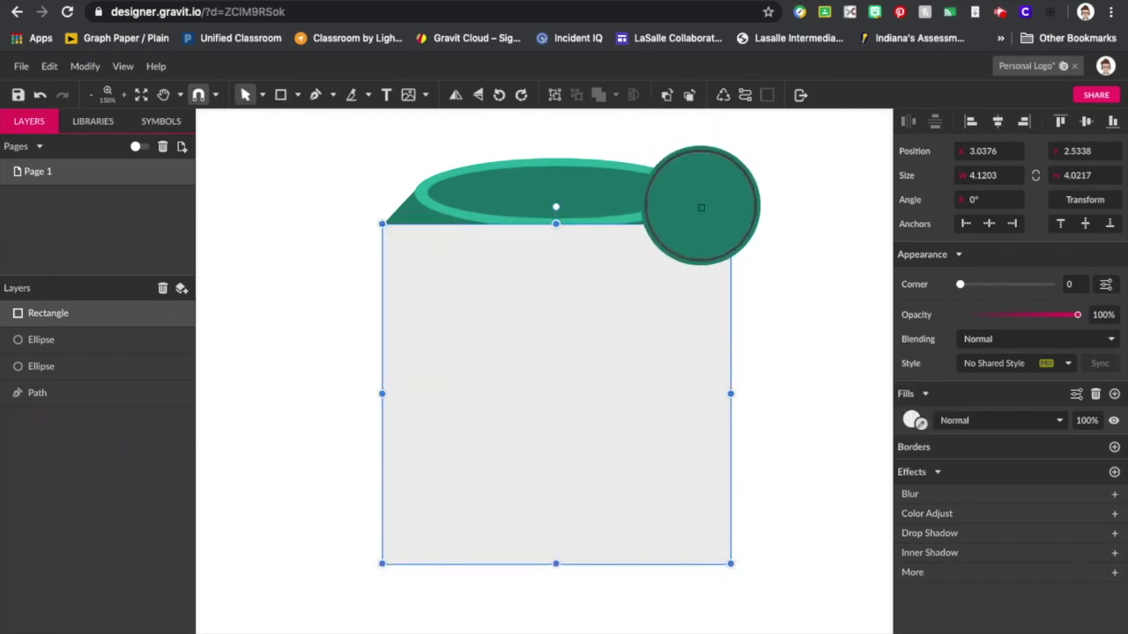
click(701, 208)
click(796, 254)
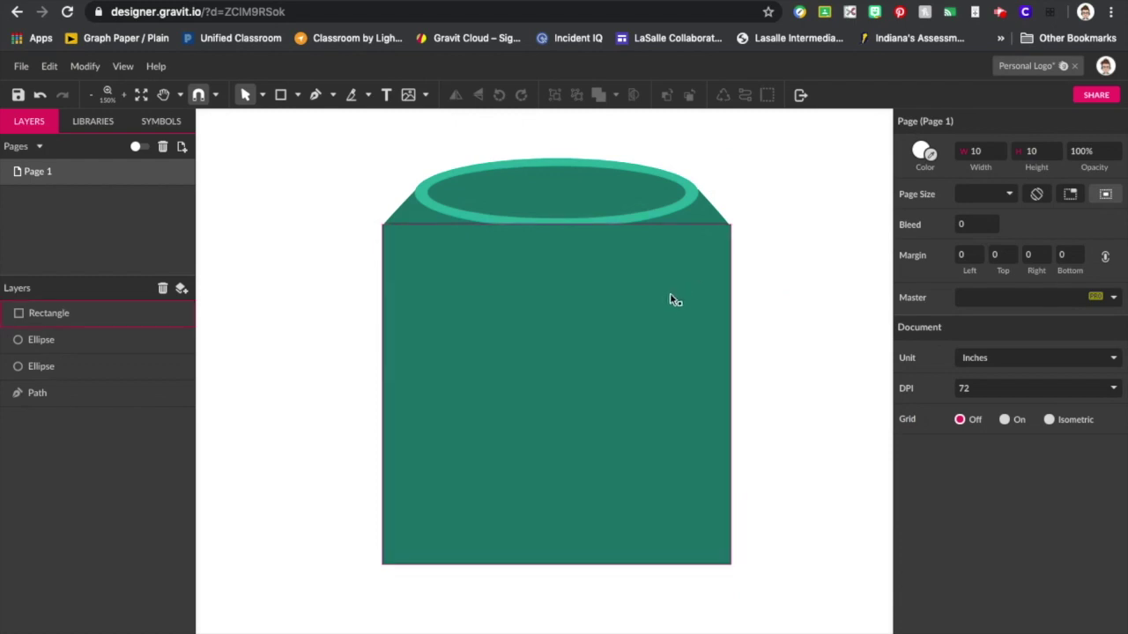
Round the dark teal rectangle's corners slightly, to about 0.06 in.
scroll(679, 306, up, 5)
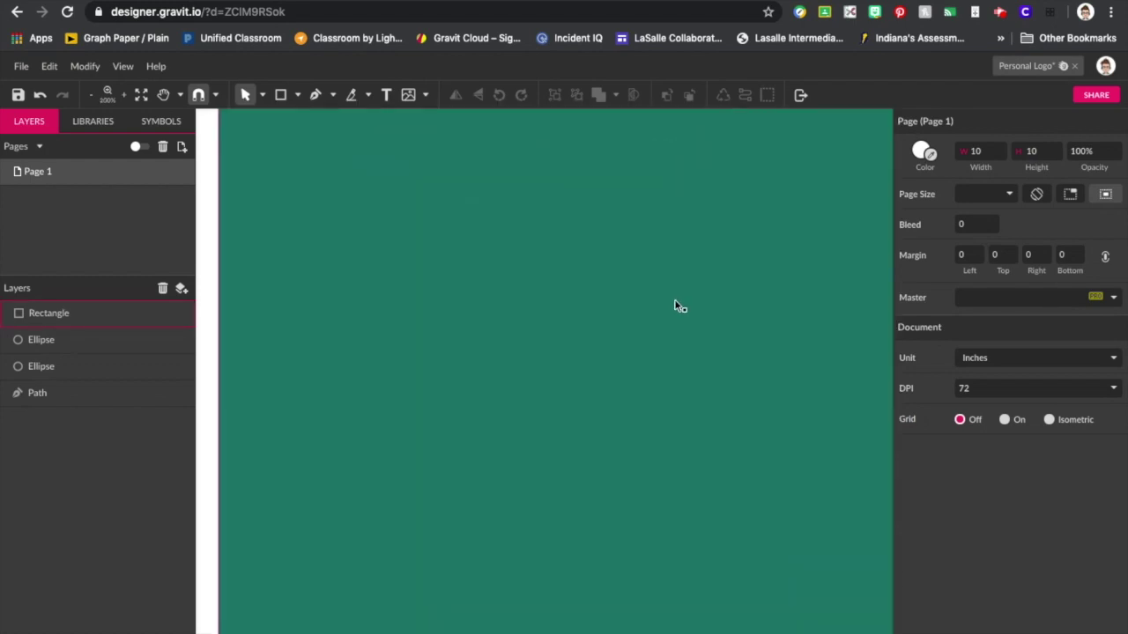
scroll(677, 305, down, 3)
click(758, 294)
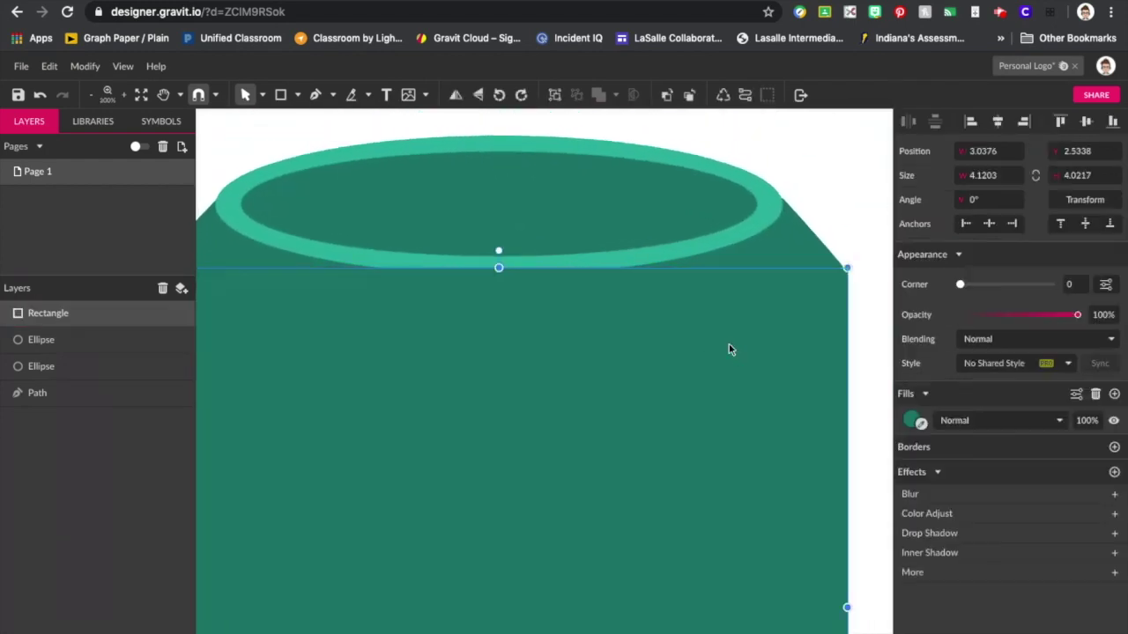
mouse_move(962, 286)
mouse_down()
mouse_move(984, 283)
mouse_move(964, 286)
mouse_up()
scroll(836, 305, left, 3)
click(269, 186)
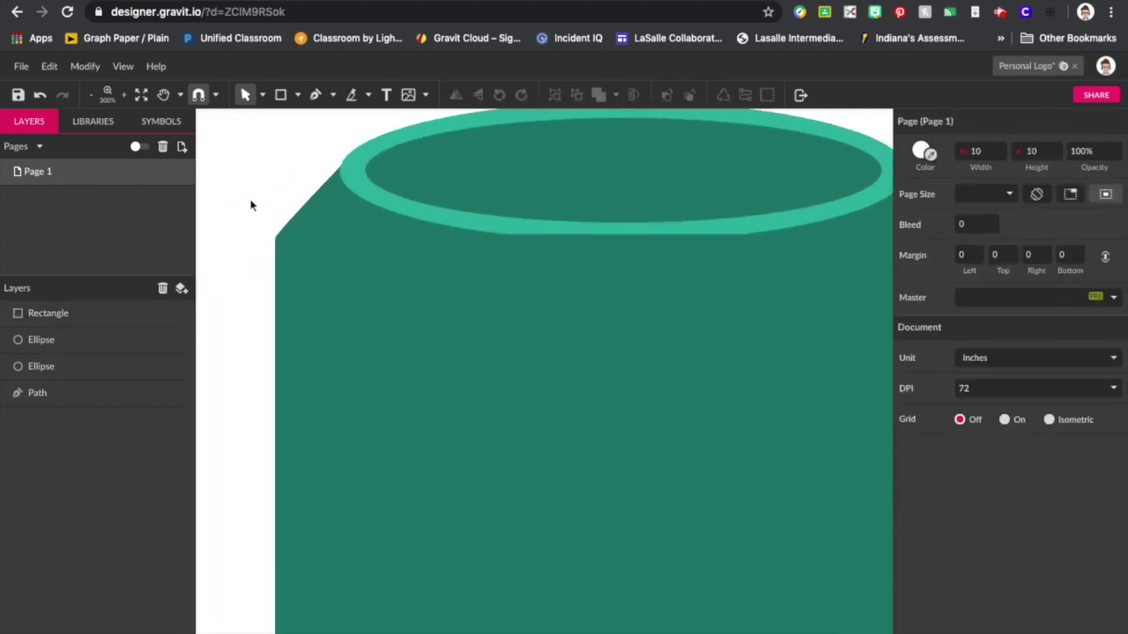
Combine the dark teal rectangle and the sloped path into one union compound shape.
scroll(250, 205, down, 5)
scroll(250, 205, up, 5)
scroll(250, 206, up, 2)
click(335, 453)
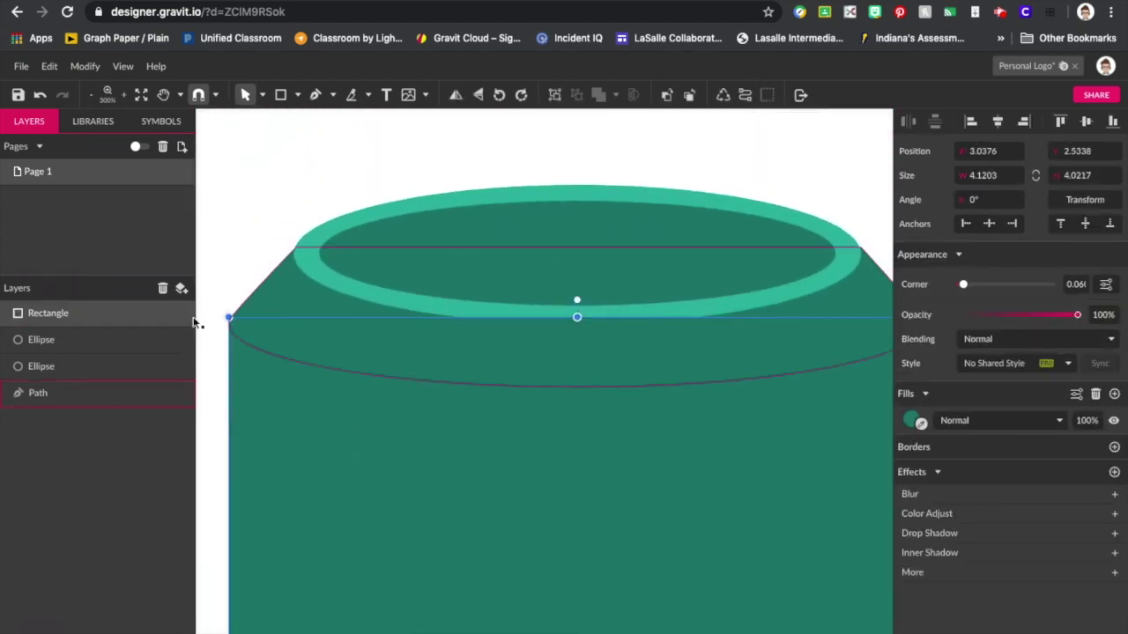
click(68, 393)
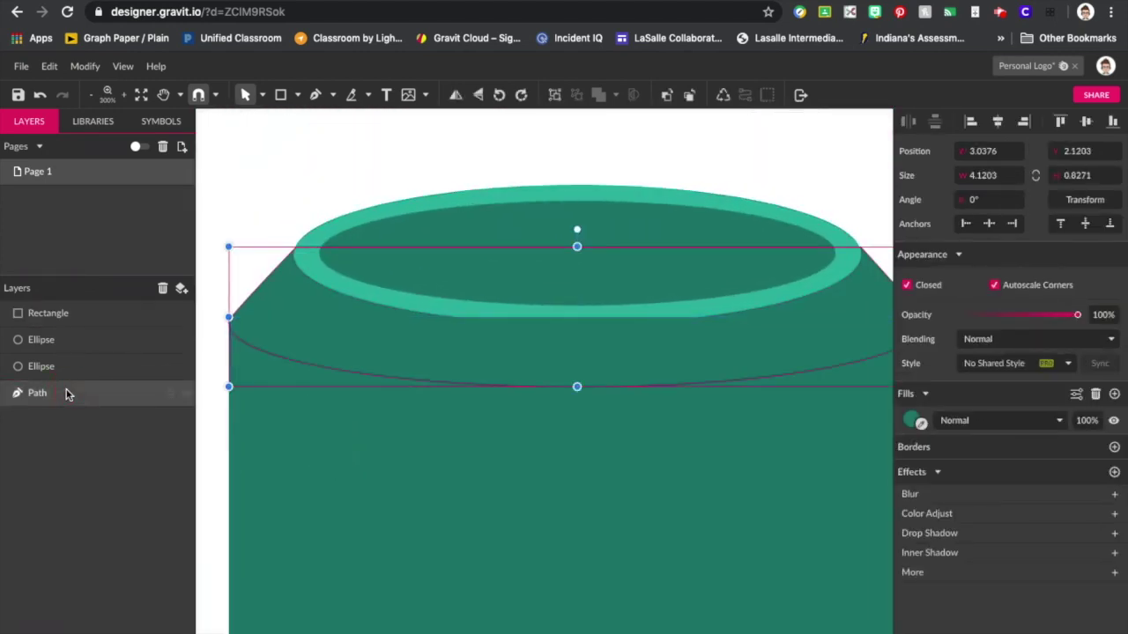
click(45, 319)
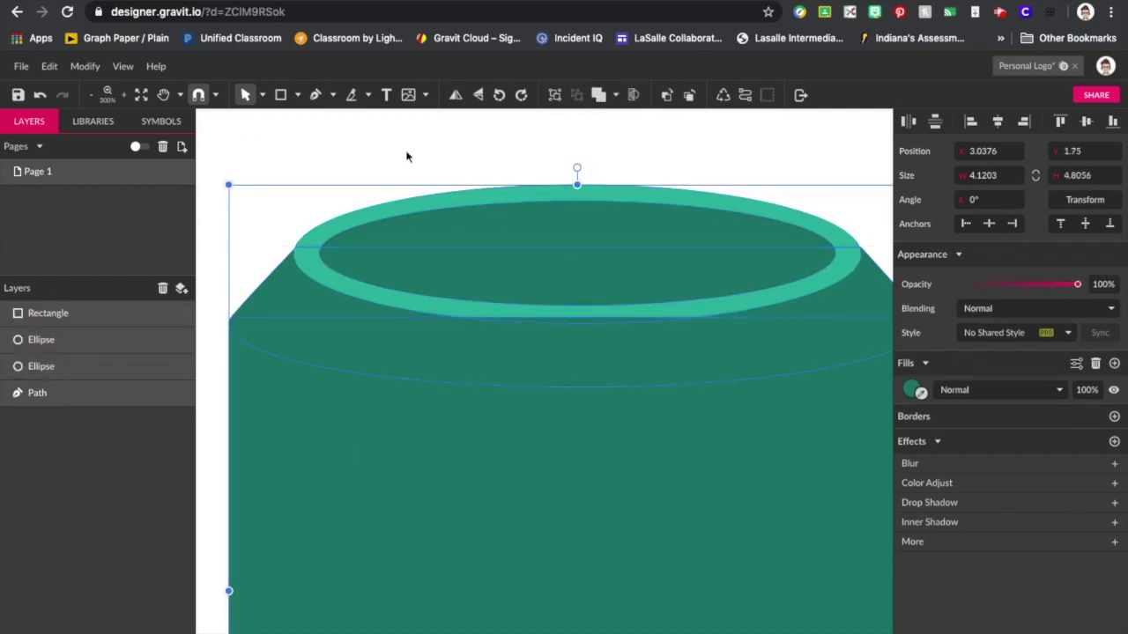
click(70, 315)
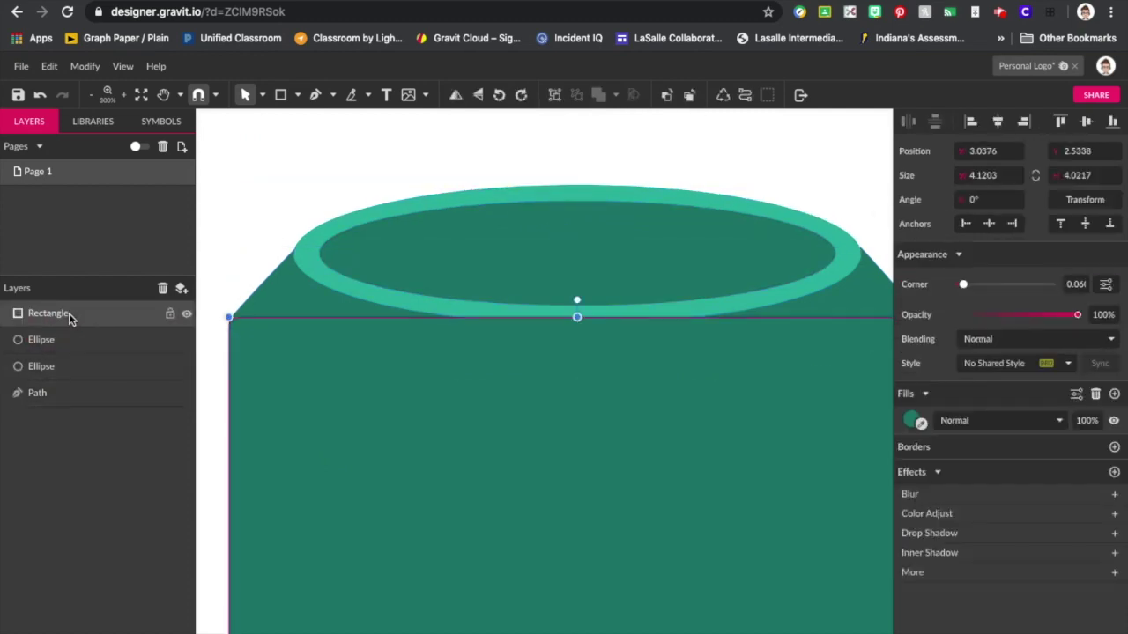
shift+click(50, 399)
click(596, 95)
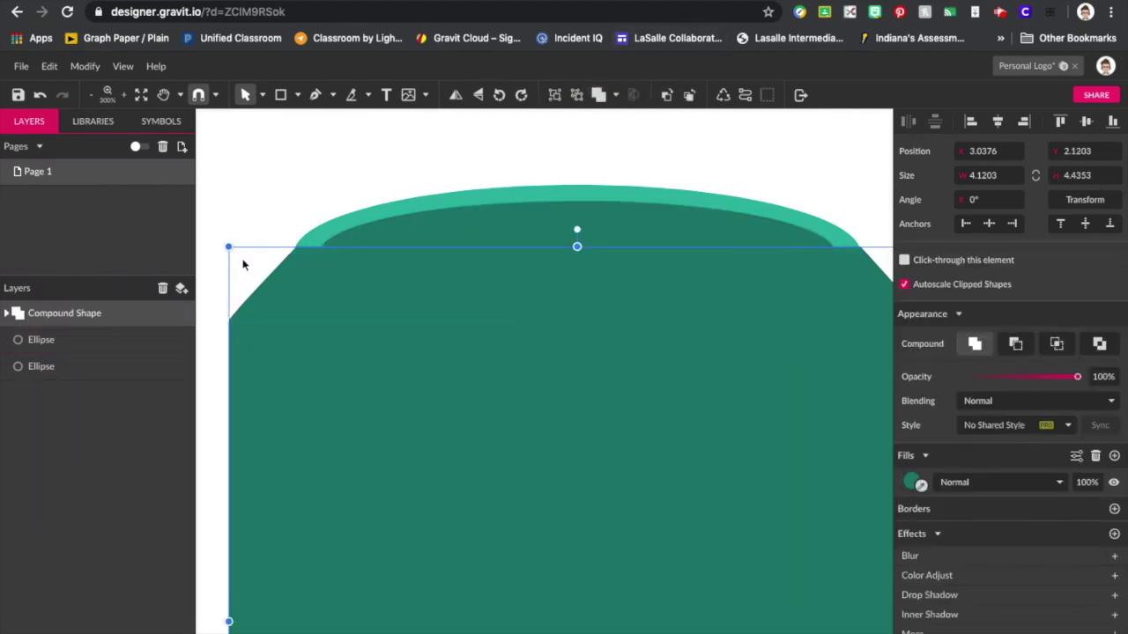
Move the compound shape beneath both ellipses in the layer order.
drag(82, 319, 76, 392)
click(51, 375)
click(183, 447)
click(156, 419)
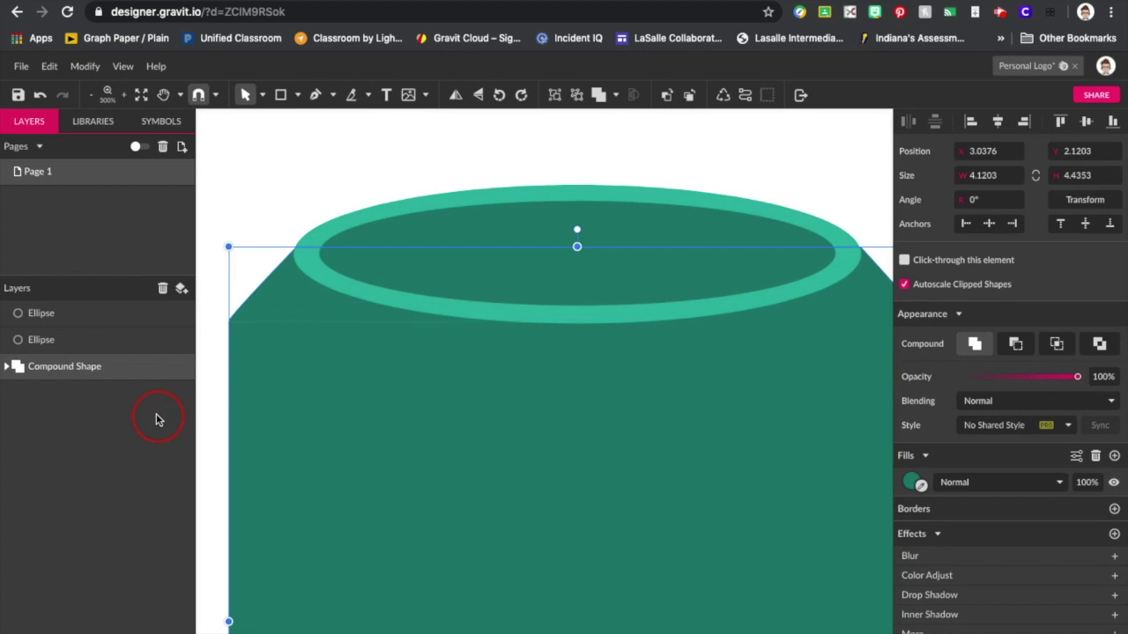
Convert the dark teal compound shape to a path.
click(53, 371)
click(85, 66)
mouse_move(115, 314)
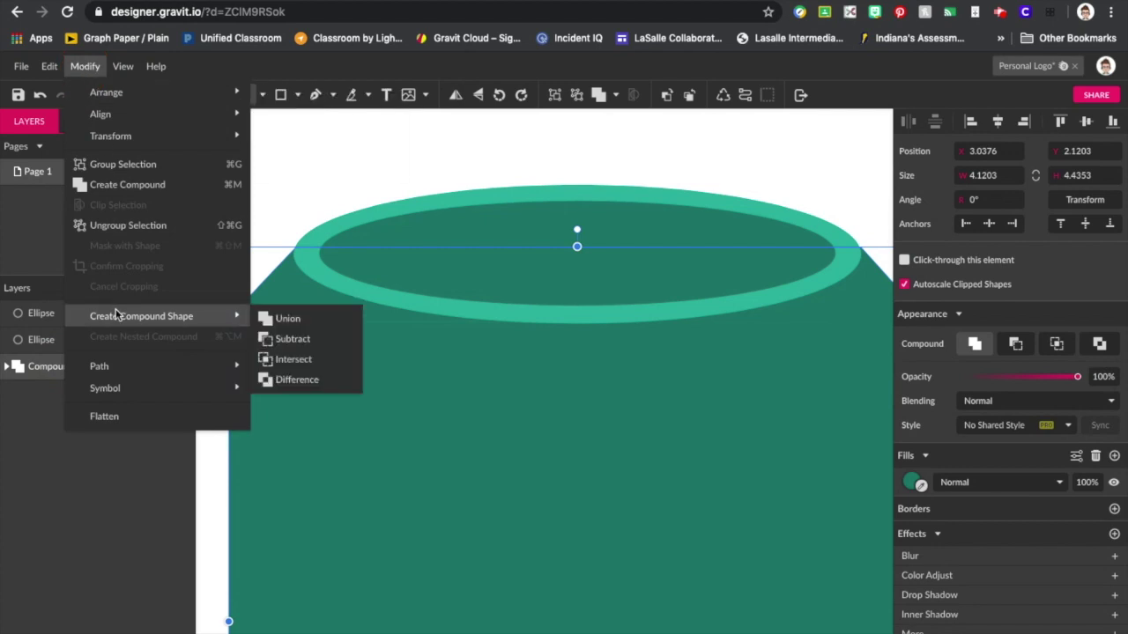
mouse_move(179, 368)
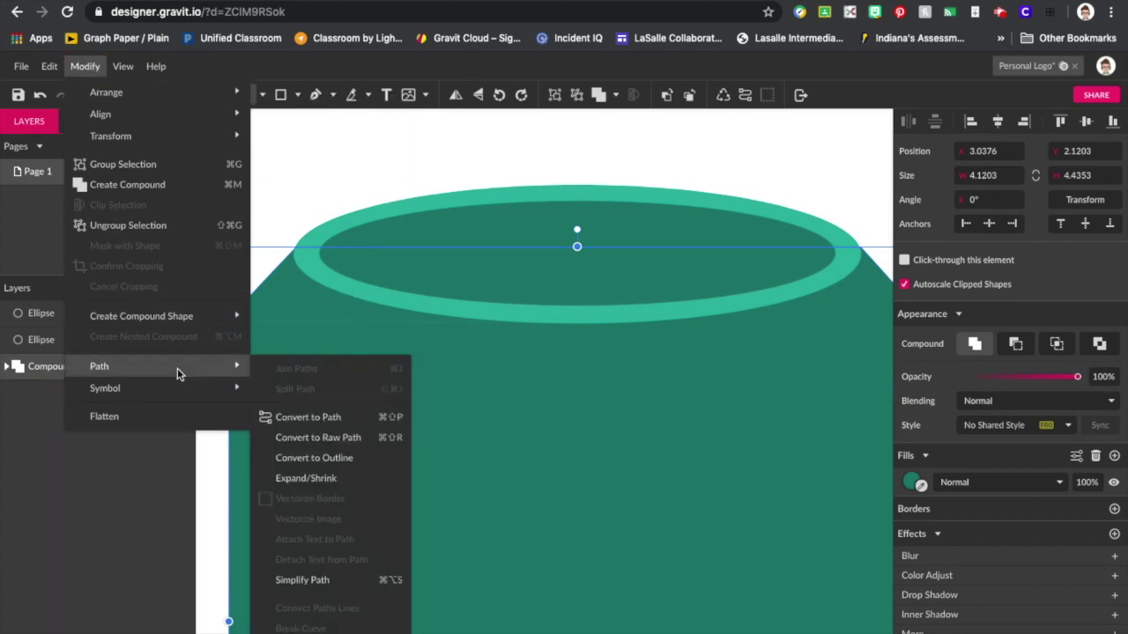
click(289, 419)
Rename the converted dark teal path as Sweater Body.
double_click(35, 368)
text(Sweater Body)
key(Return)
click(287, 173)
Select the whole artwork and stretch it downward from its lower edge, making the sweater body about 4.77 in high.
scroll(394, 341, down, 2)
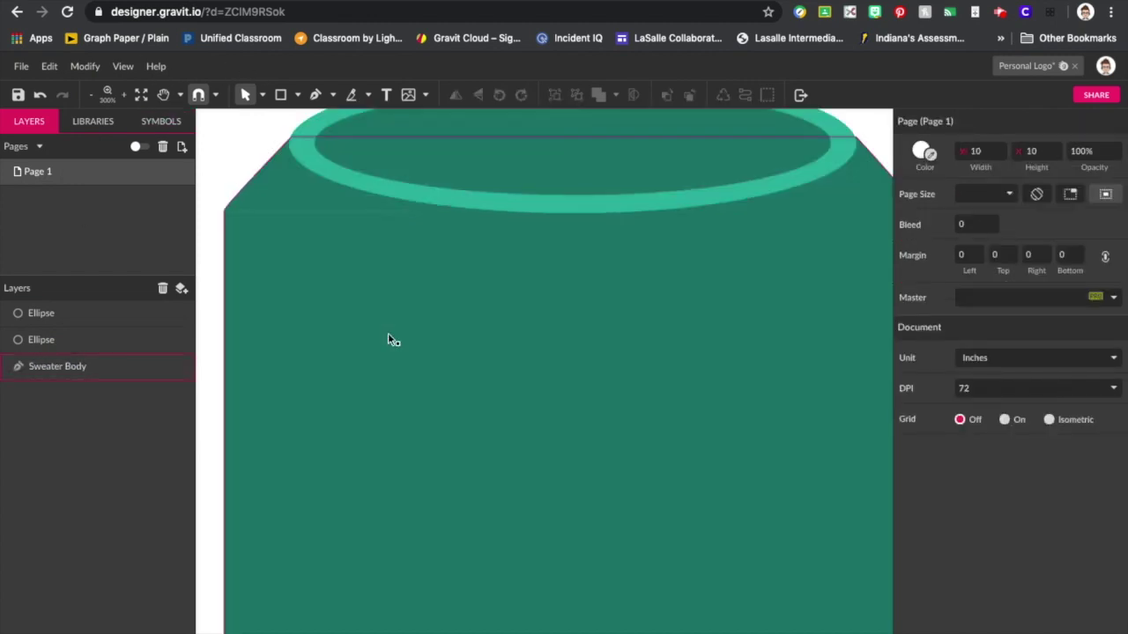
scroll(394, 341, down, 2)
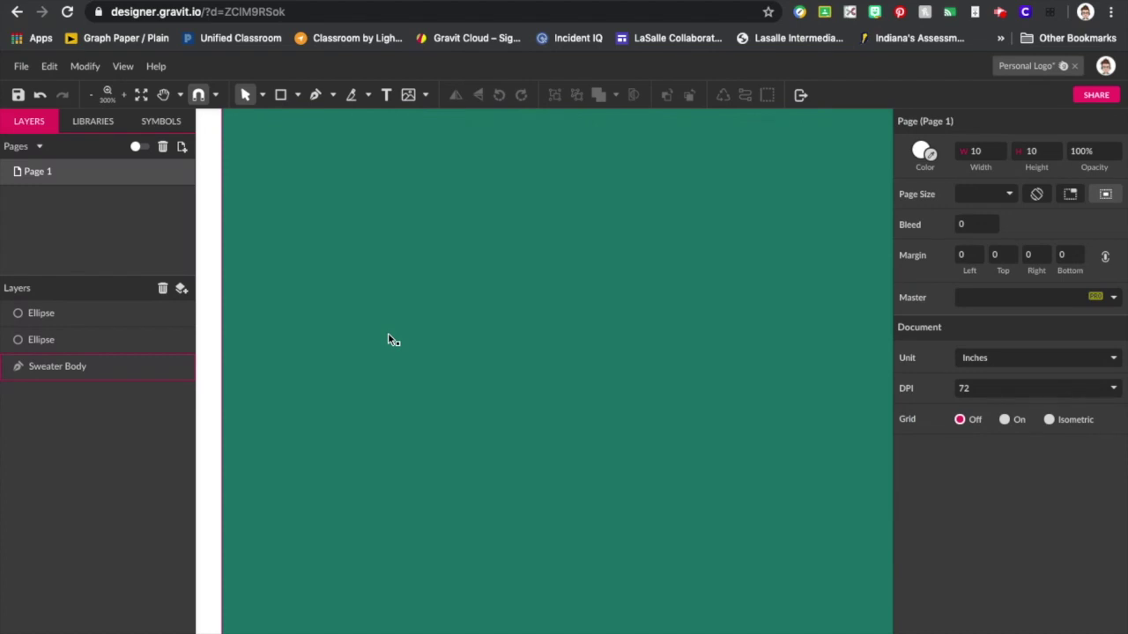
scroll(392, 340, up, 1)
key(ctrl+1)
click(366, 289)
drag(578, 474, 697, 574)
drag(544, 569, 541, 587)
click(713, 594)
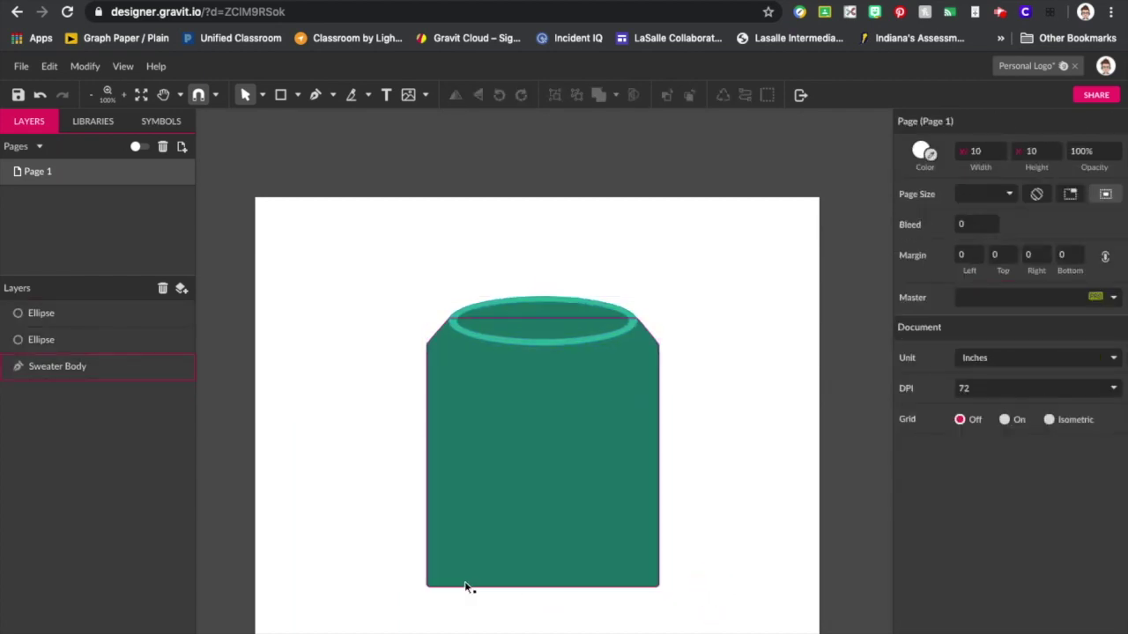
Try to give the sweater body's lower-left corner a larger curve by moving its anchor points and adjusting their handles.
scroll(458, 576, up, 5)
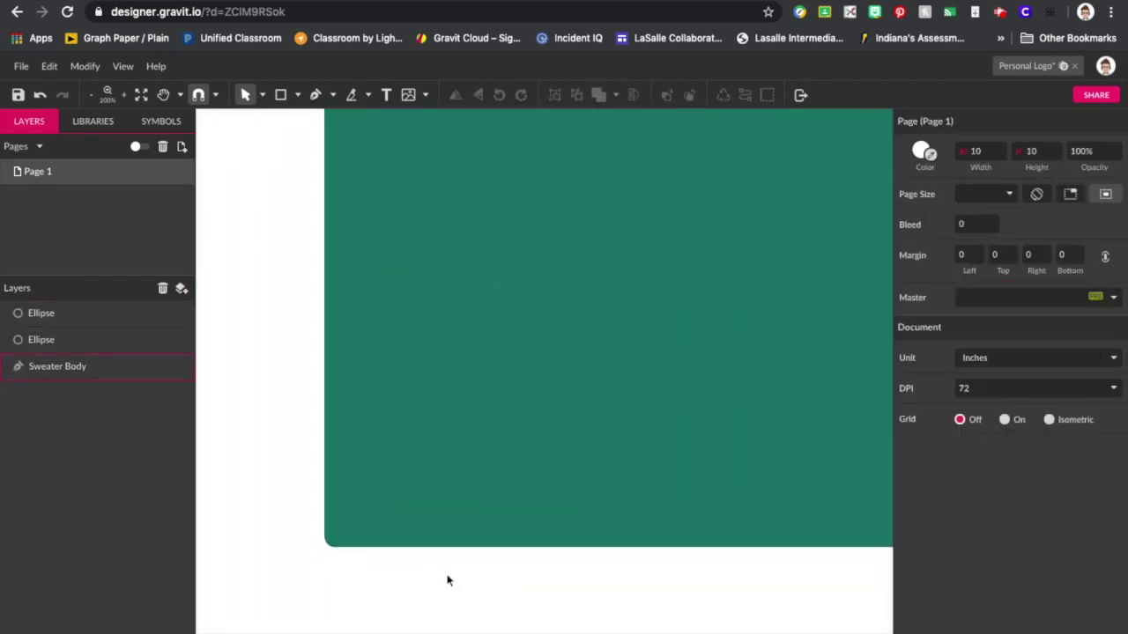
click(364, 534)
double_click(330, 545)
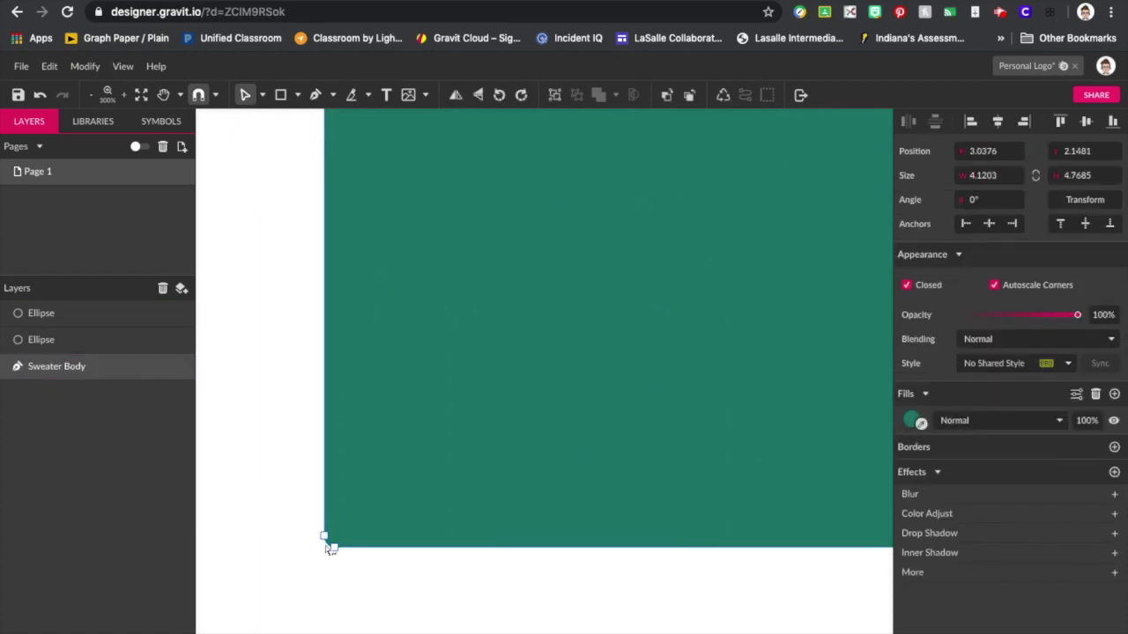
click(326, 542)
drag(335, 546, 325, 498)
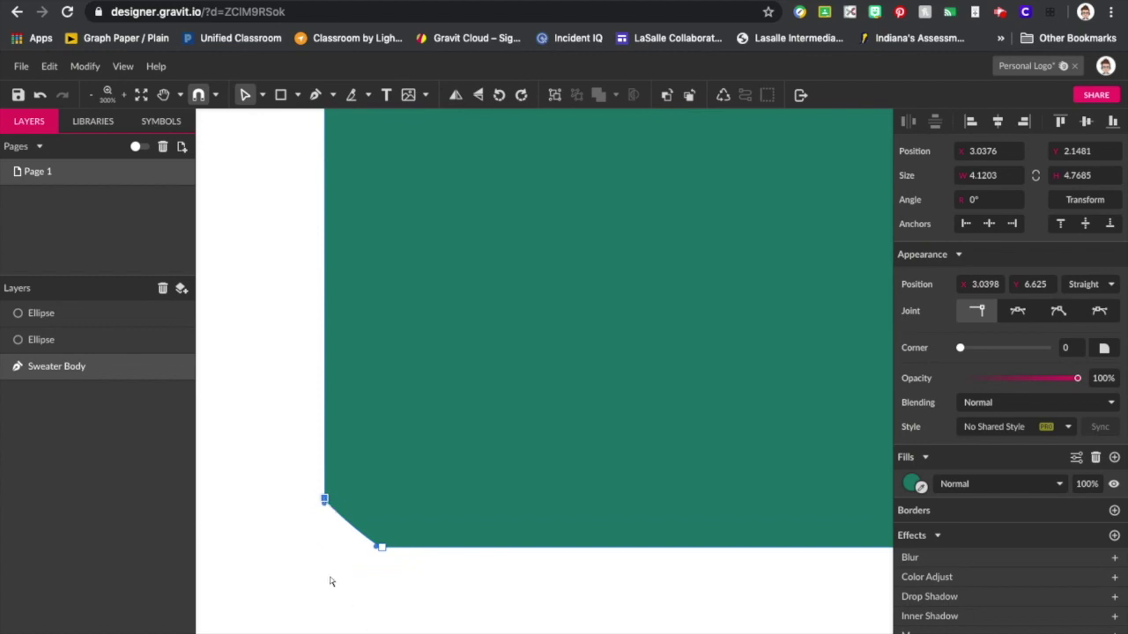
drag(380, 548, 342, 550)
click(324, 499)
drag(324, 509, 327, 523)
click(428, 623)
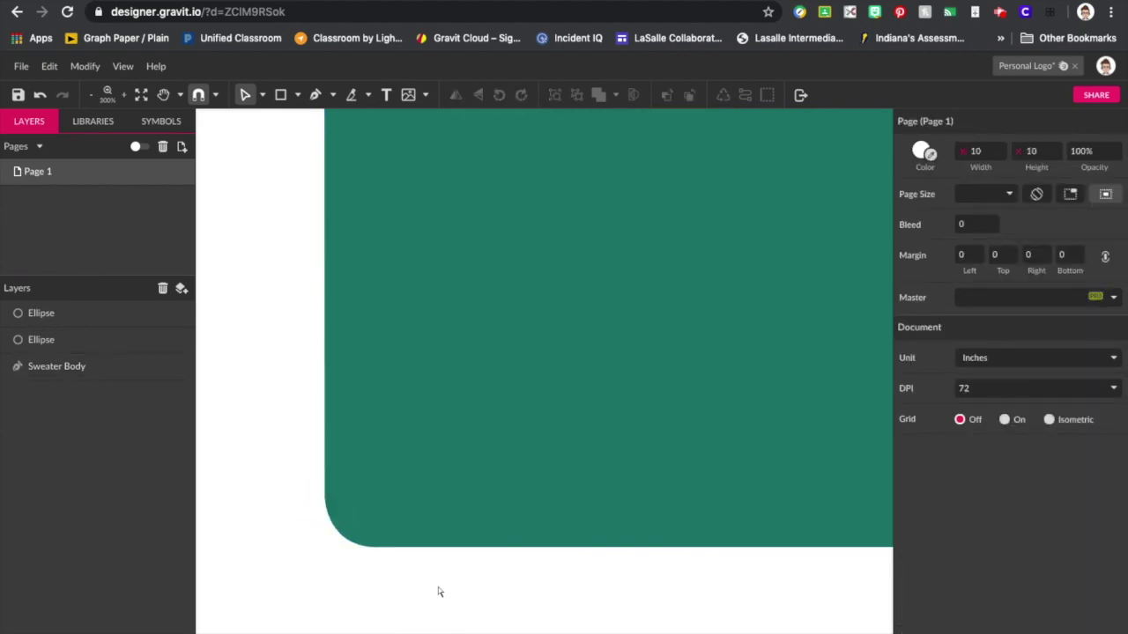
Undo the lower-left corner edits, the artwork's downward stretch and the renaming of the body path.
key(ctrl+0)
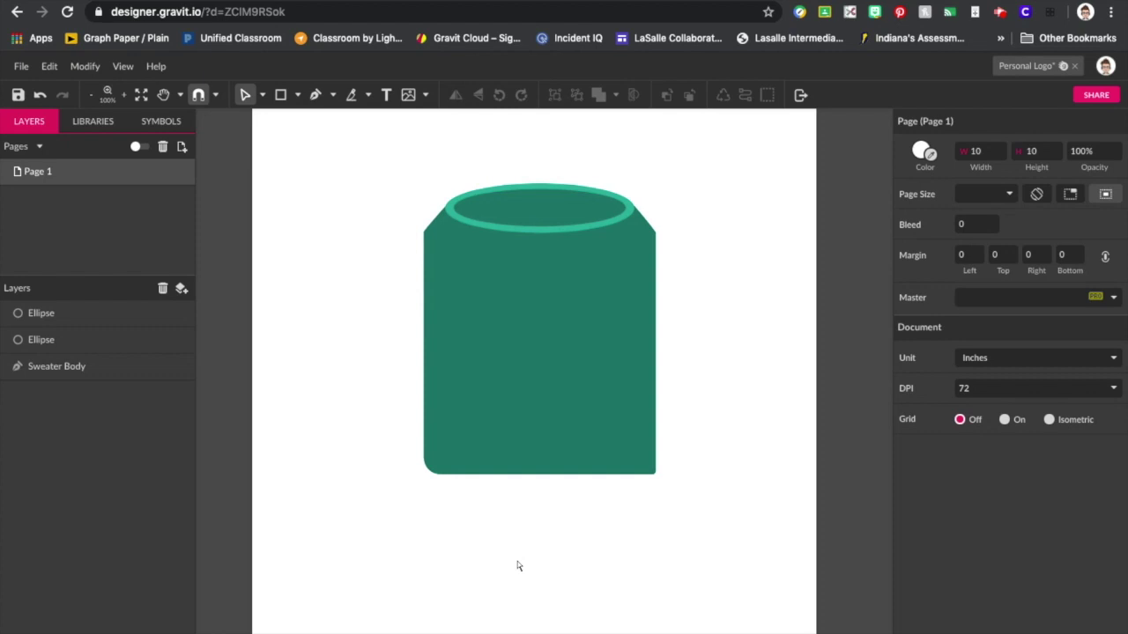
key(super+z)
key(super+z)
key(super+z)
key(super+z)
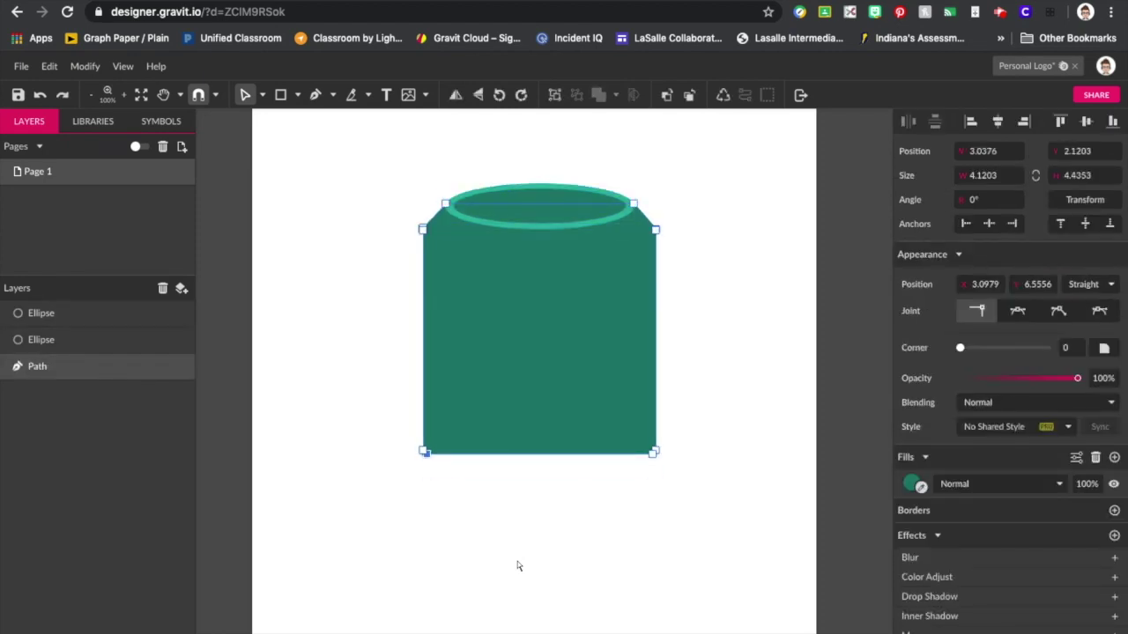
Undo the conversion of the compound shape to a path and select the rectangle inside it.
key(super+z)
click(567, 553)
double_click(501, 395)
click(441, 470)
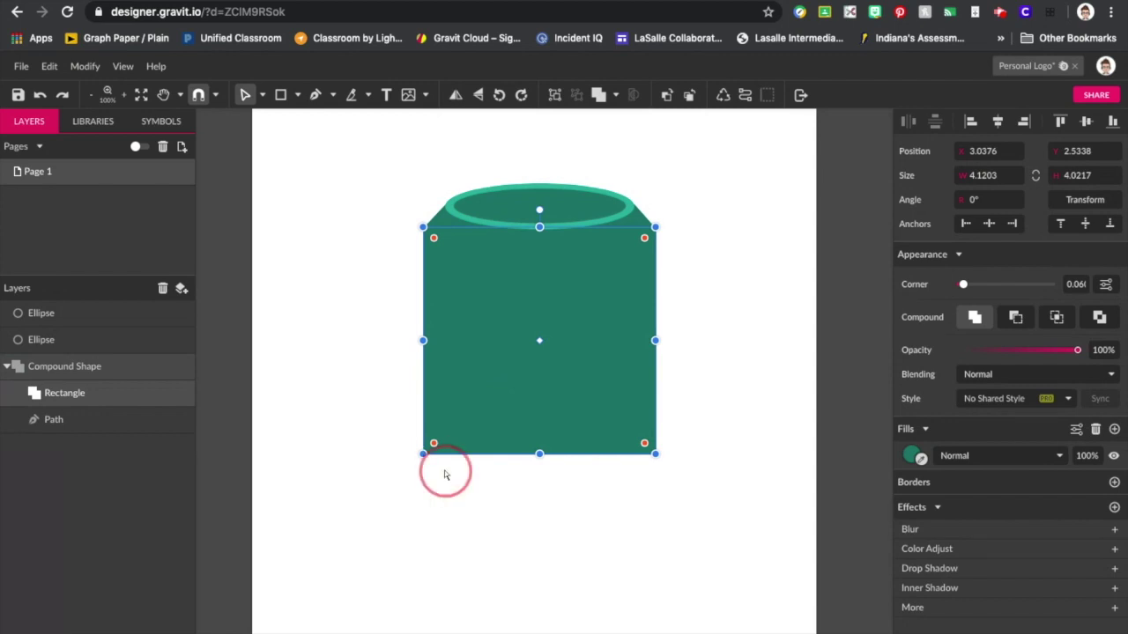
click(437, 441)
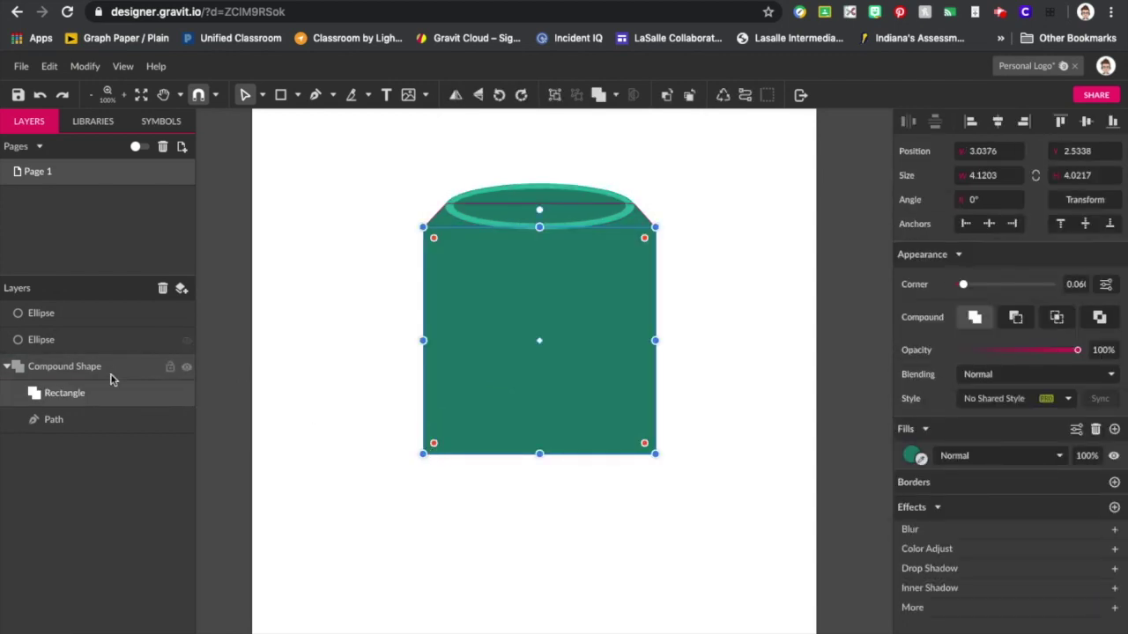
click(84, 396)
click(82, 396)
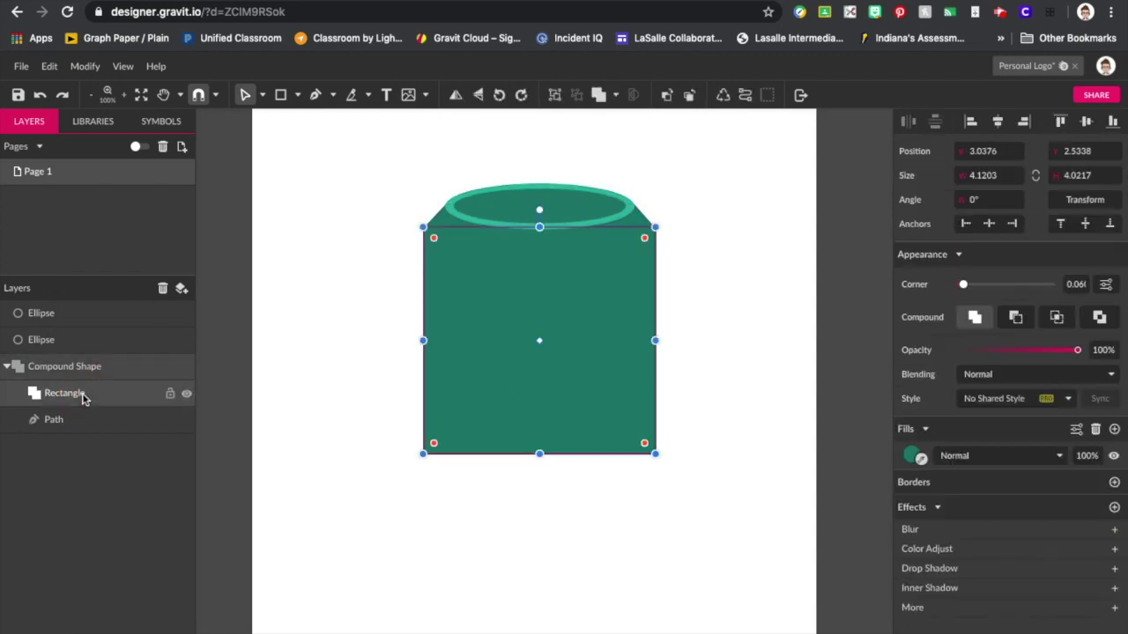
Undo the layer reordering and the compound shape, restoring the separate body rectangle and shoulder path.
click(321, 474)
key(ctrl+z)
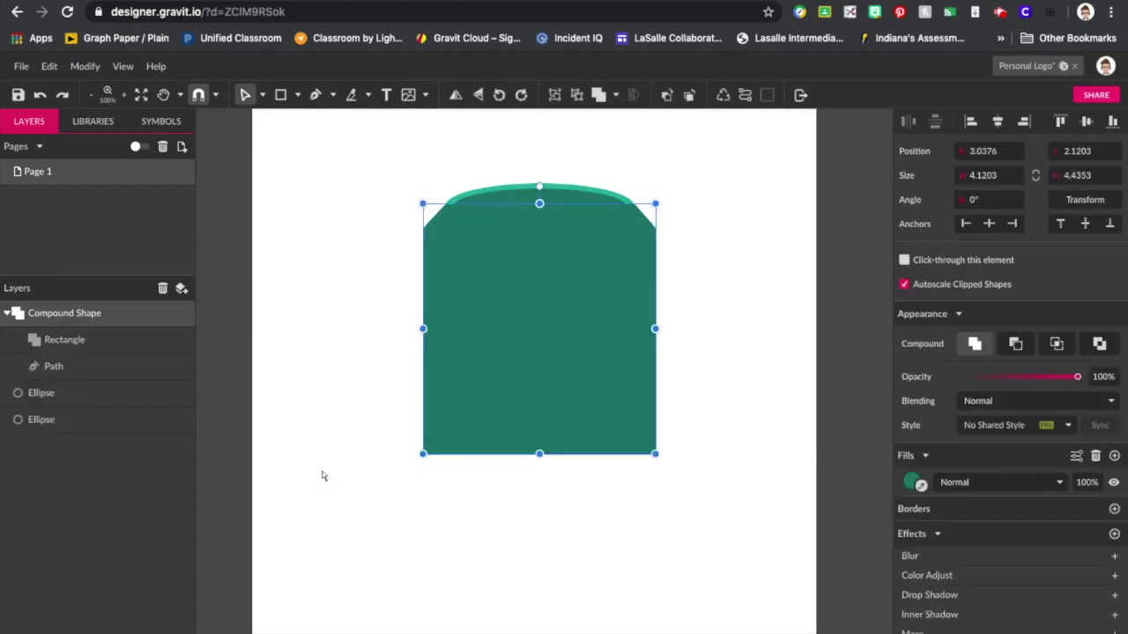
key(ctrl+z)
click(411, 490)
click(458, 445)
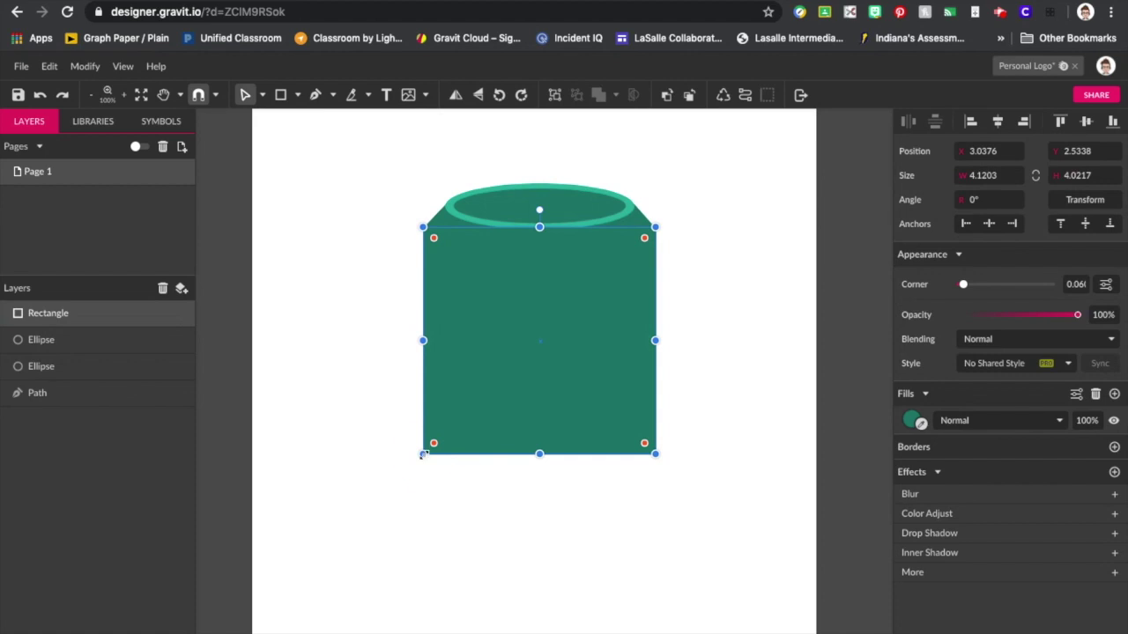
click(418, 503)
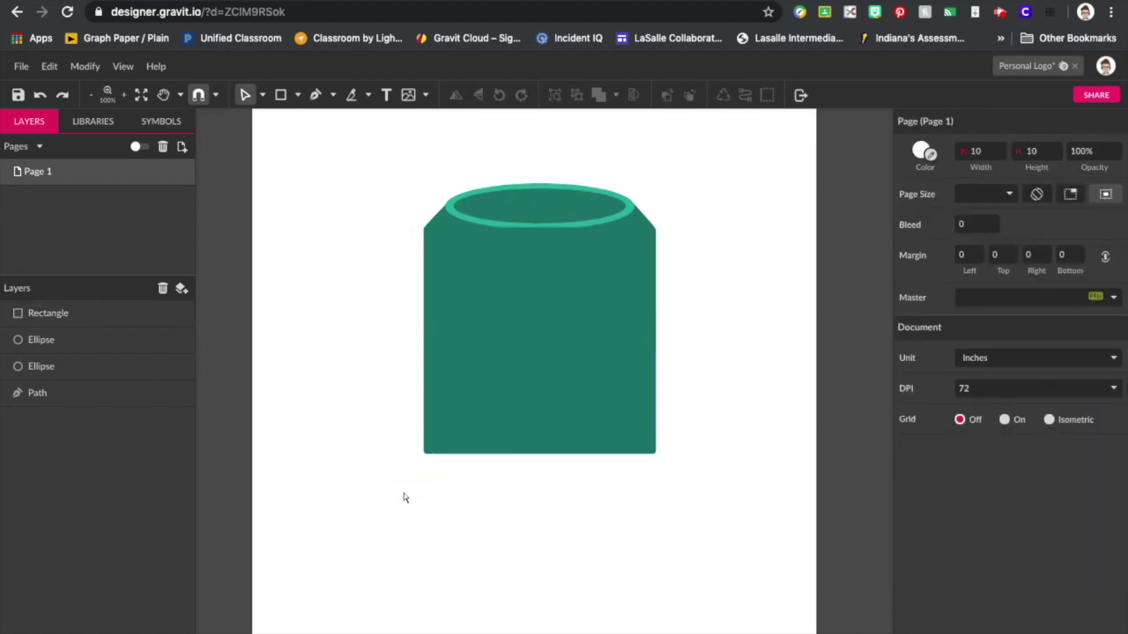
Convert the body rectangle alone to an editable path.
click(434, 392)
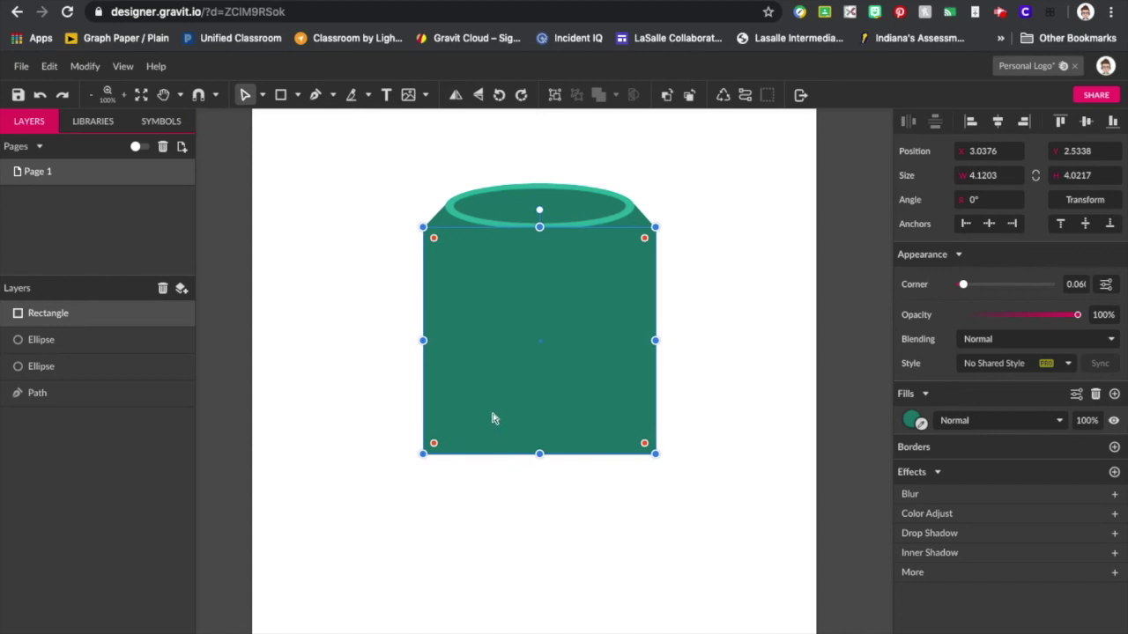
scroll(493, 418, up, 5)
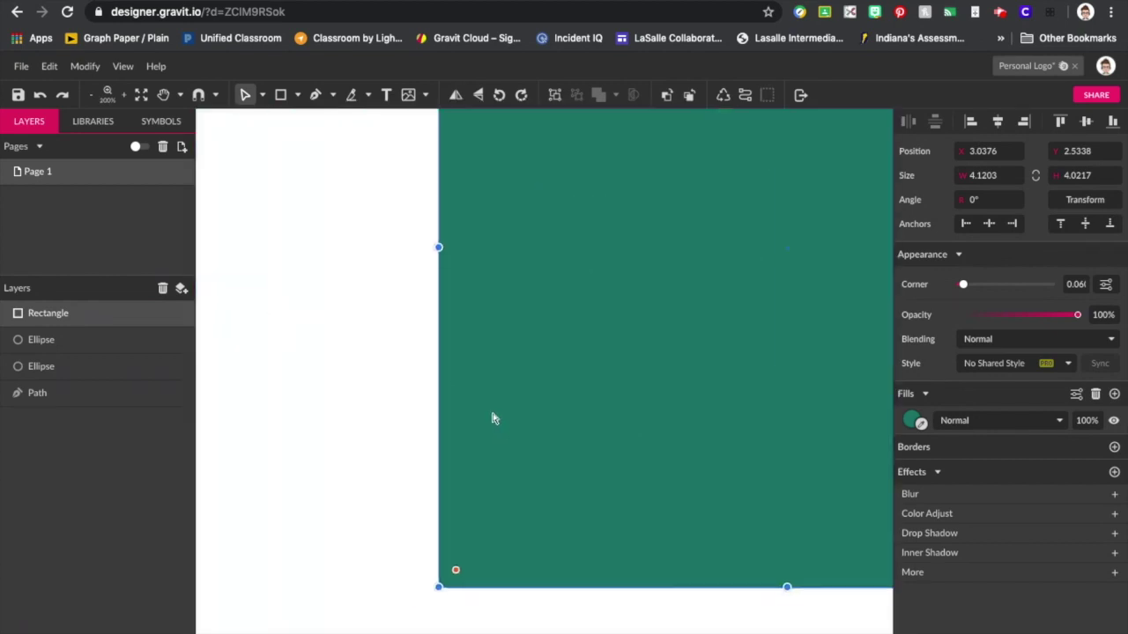
click(470, 475)
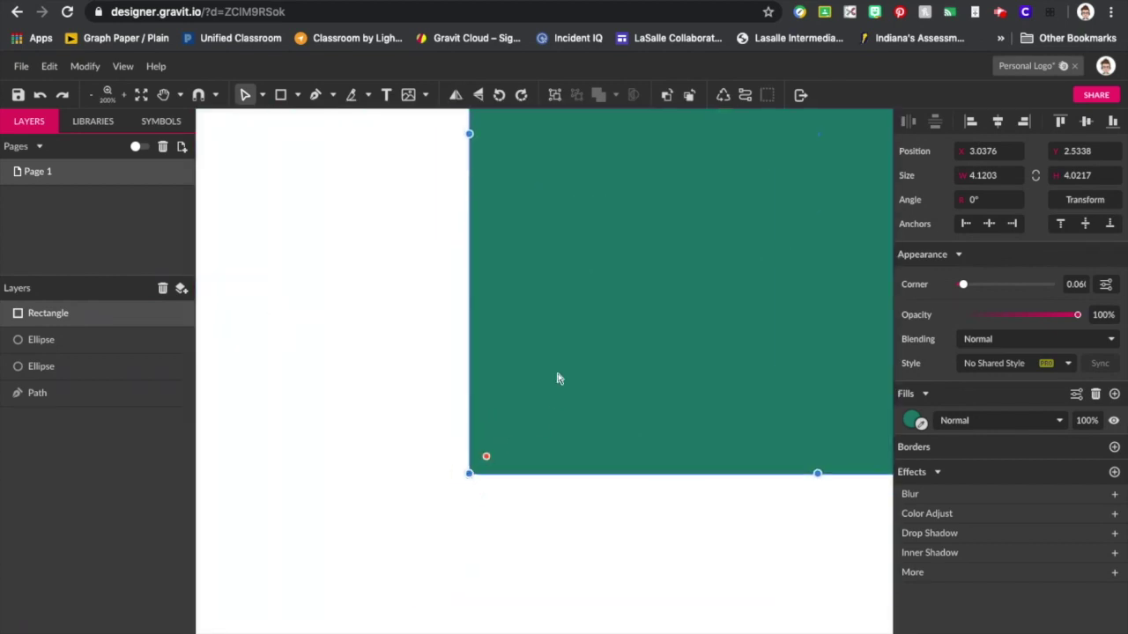
click(382, 315)
click(602, 312)
click(85, 66)
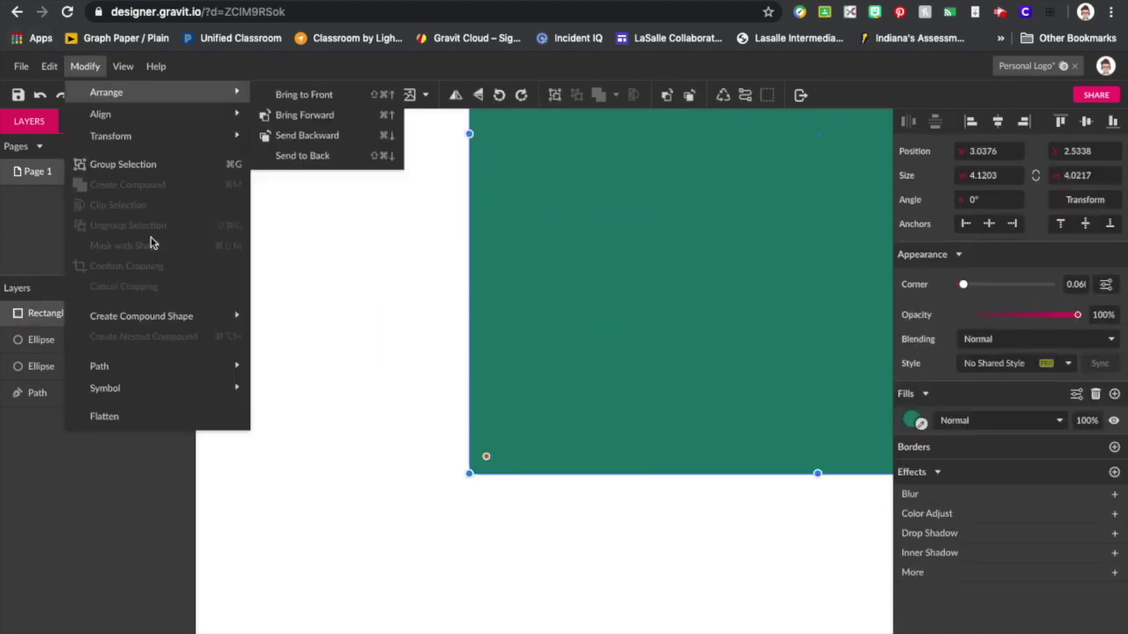
mouse_move(188, 363)
click(274, 418)
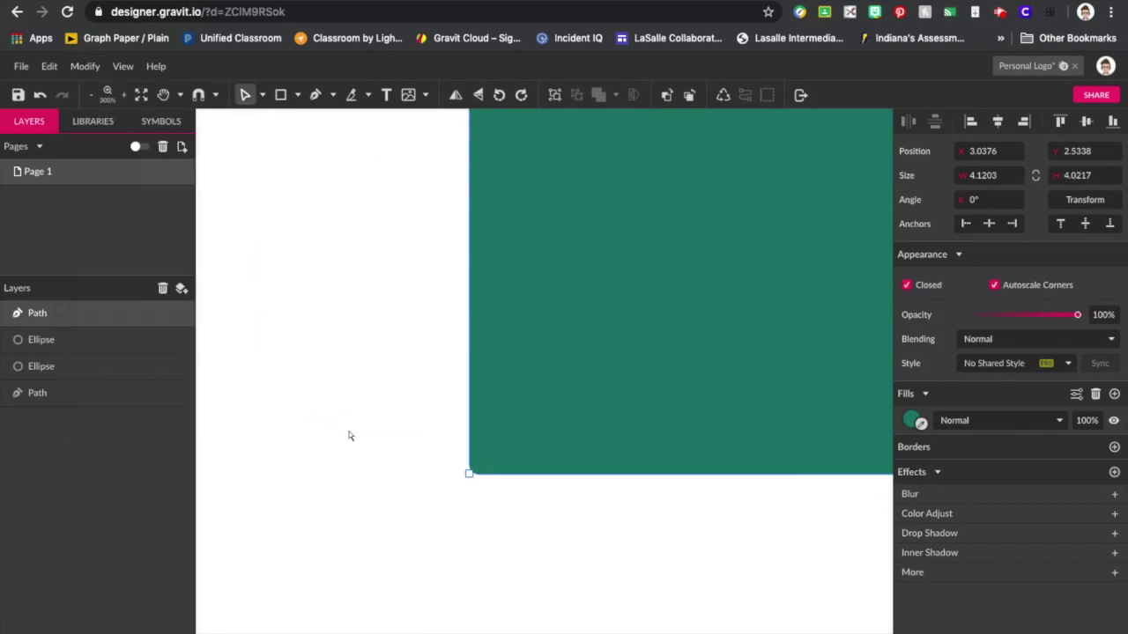
Select both lower corner anchors of the body path and round them with a corner value of 0.35.
click(468, 473)
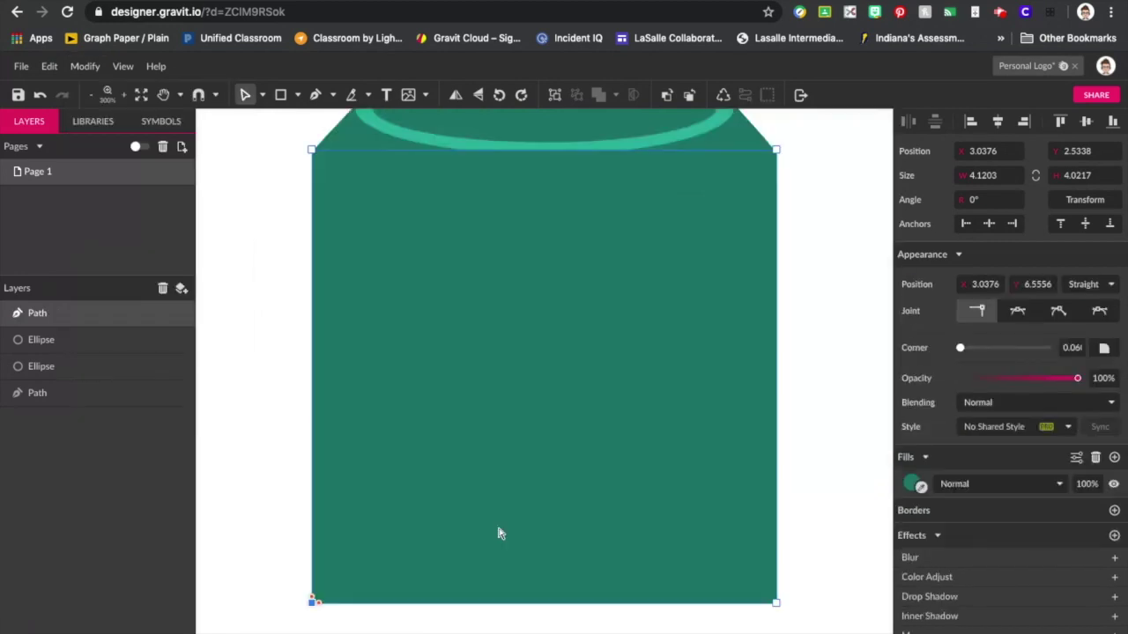
key(ctrl+0)
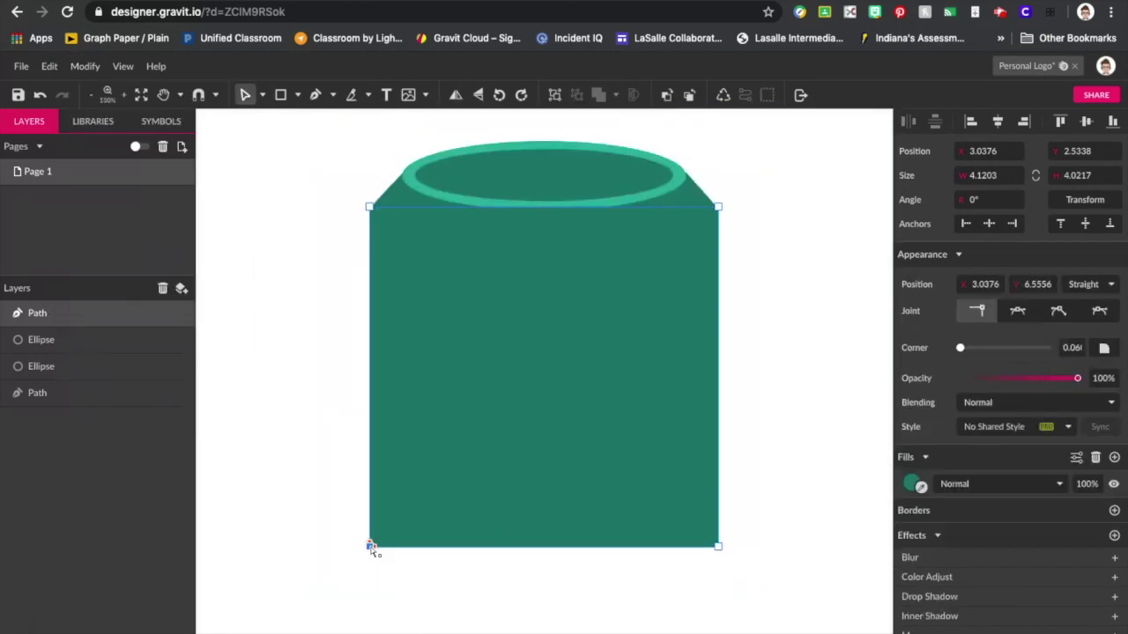
click(718, 546)
drag(961, 350, 958, 351)
drag(959, 351, 962, 348)
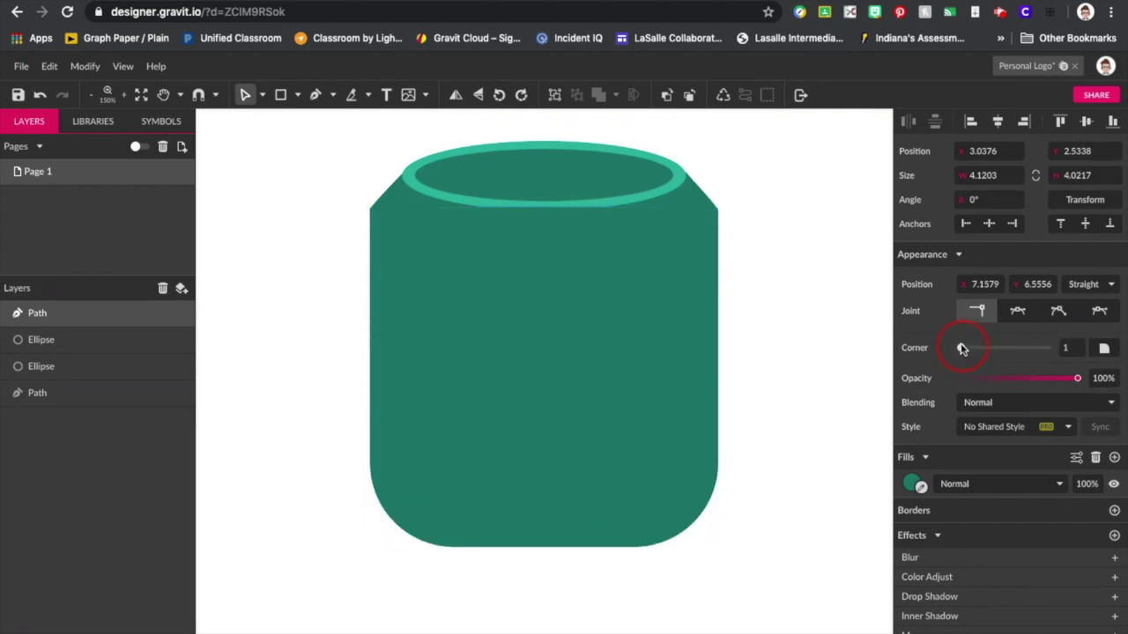
drag(1075, 352, 1033, 352)
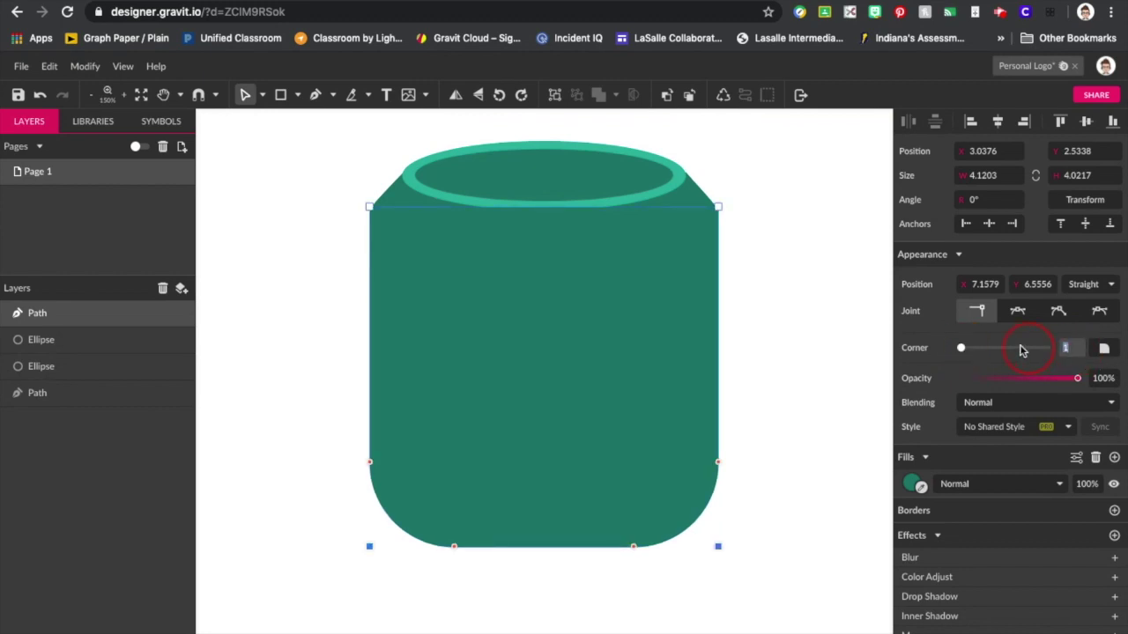
text(.35)
key(Return)
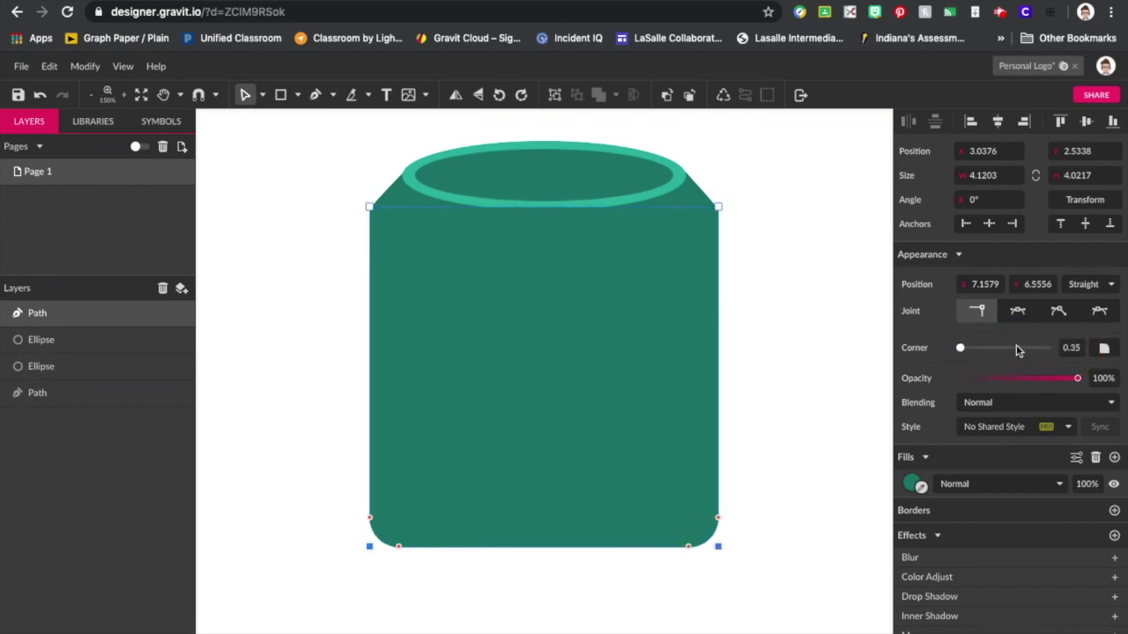
click(811, 446)
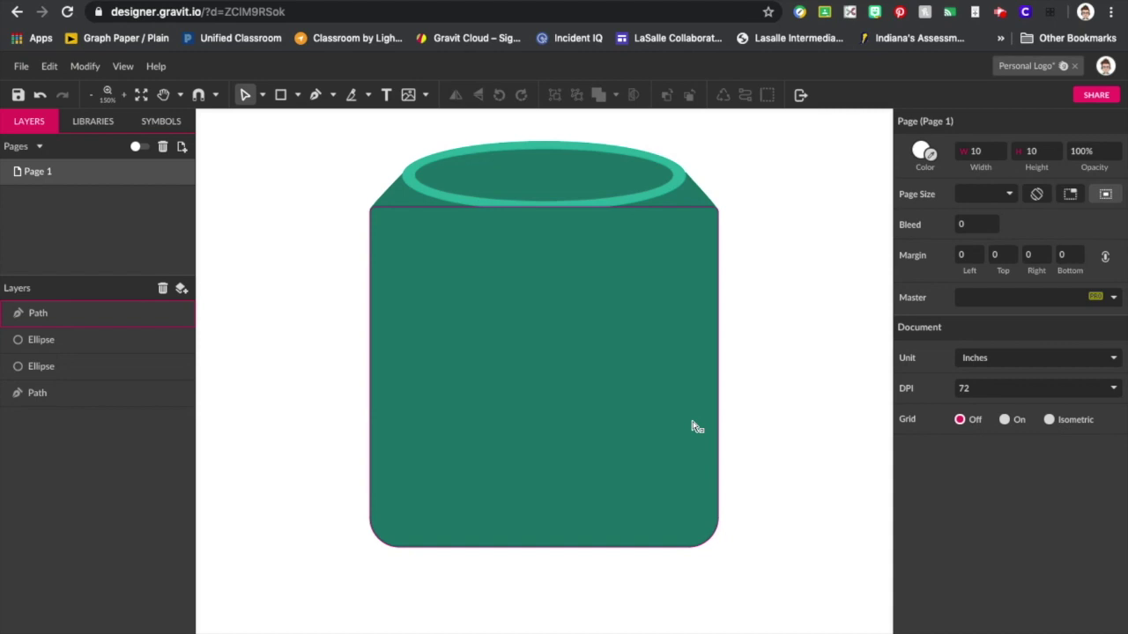
click(609, 413)
click(793, 440)
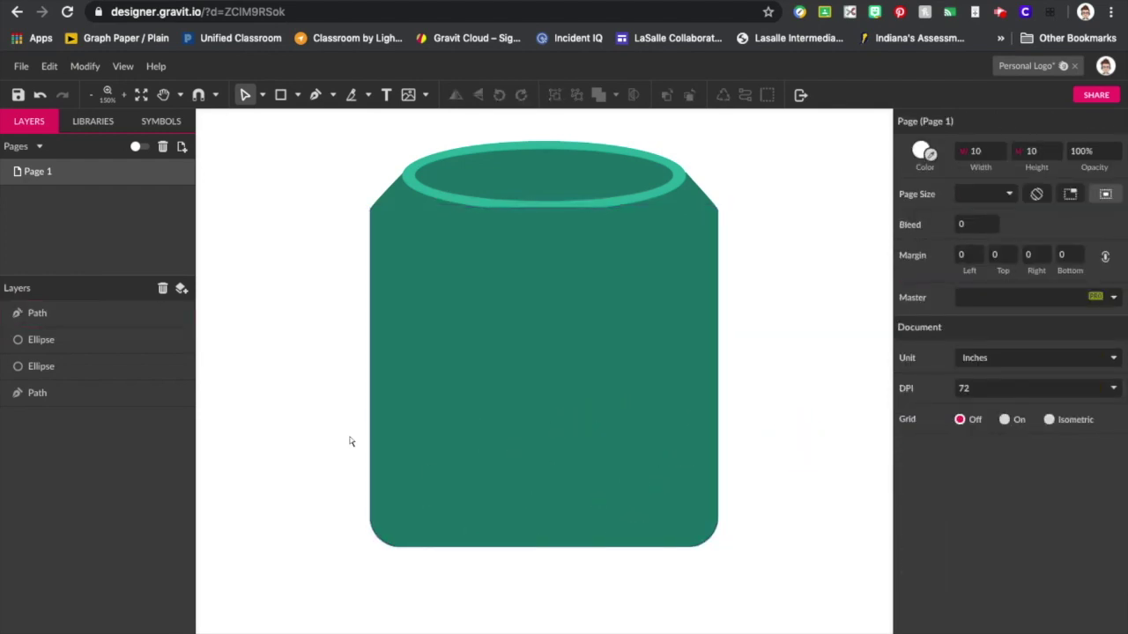
scroll(255, 408, up, 2)
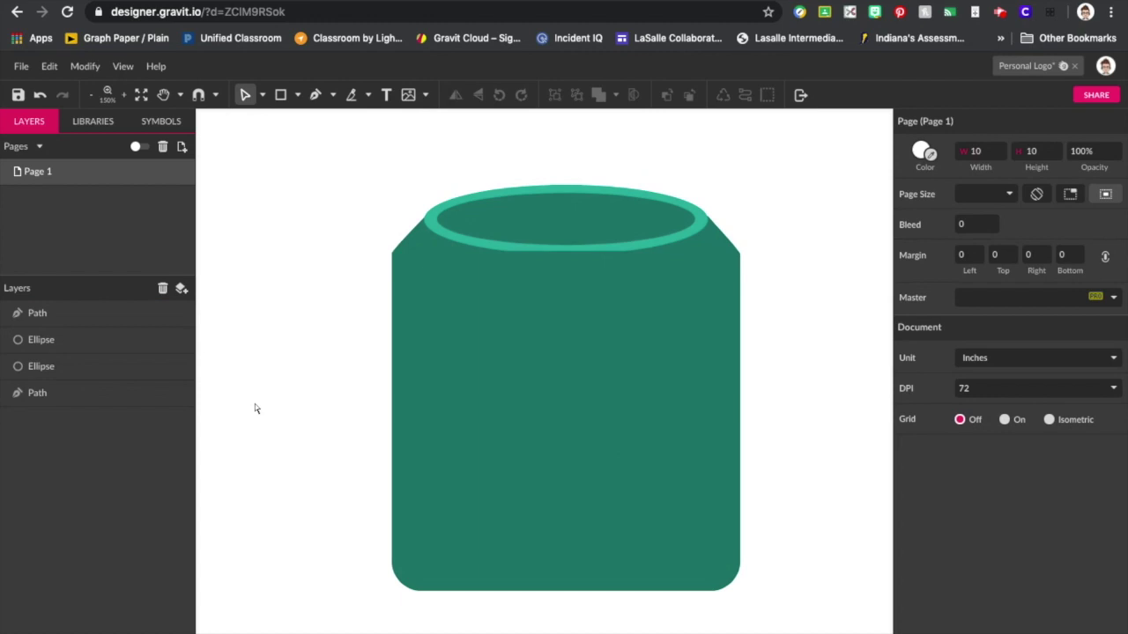
Combine the rounded body path and the shoulder path into a compound shape and convert it to a single path.
click(76, 321)
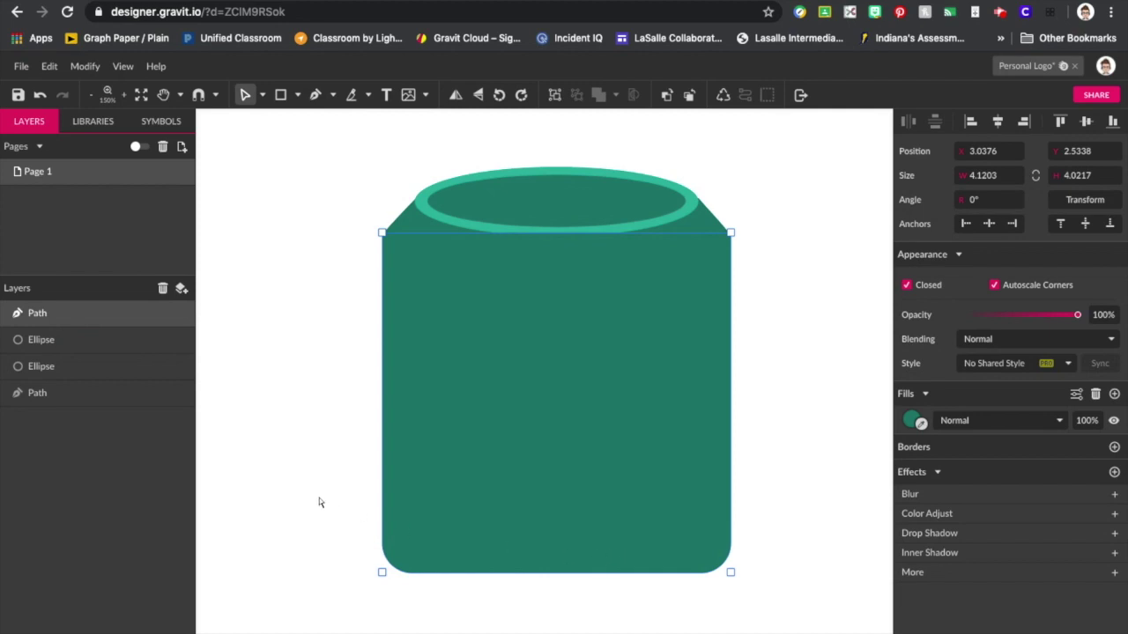
shift+click(61, 402)
click(85, 68)
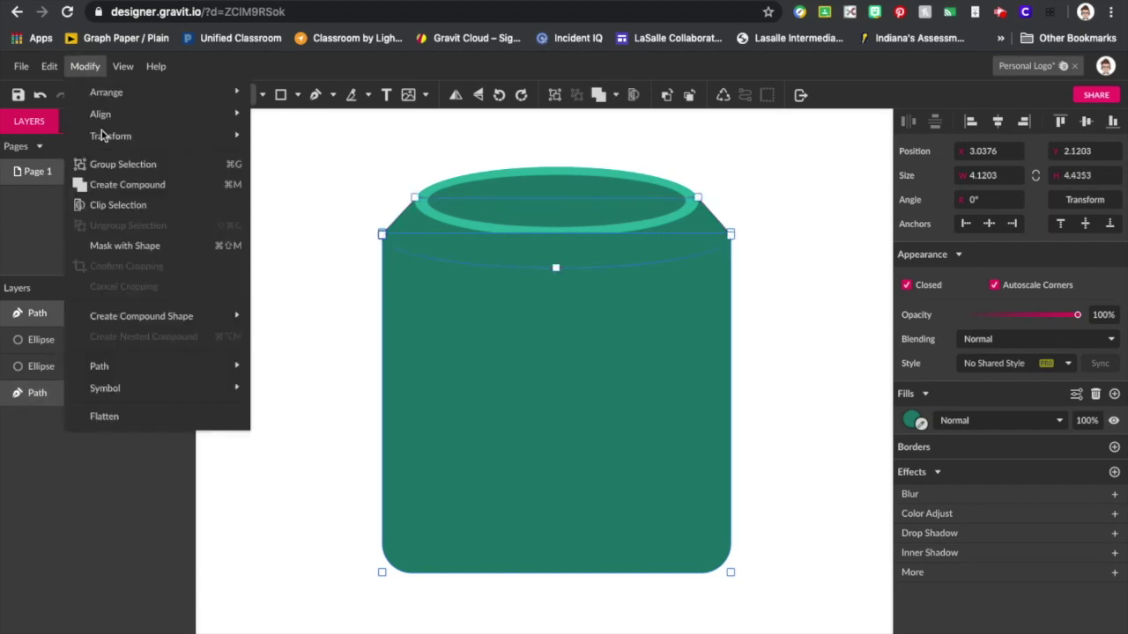
mouse_move(244, 368)
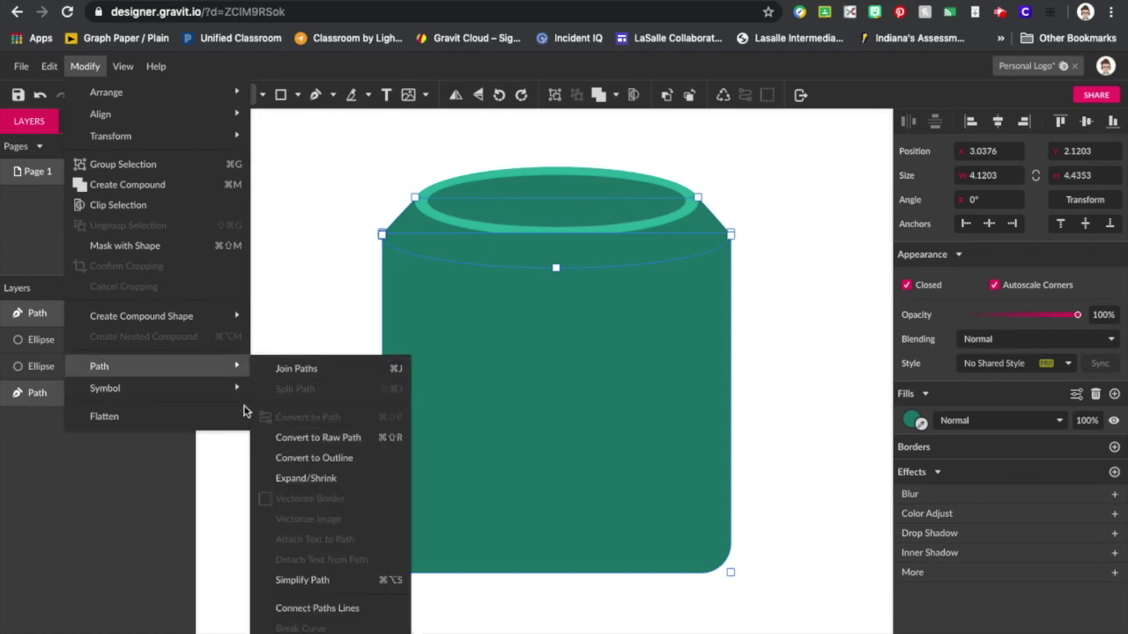
click(138, 187)
click(86, 69)
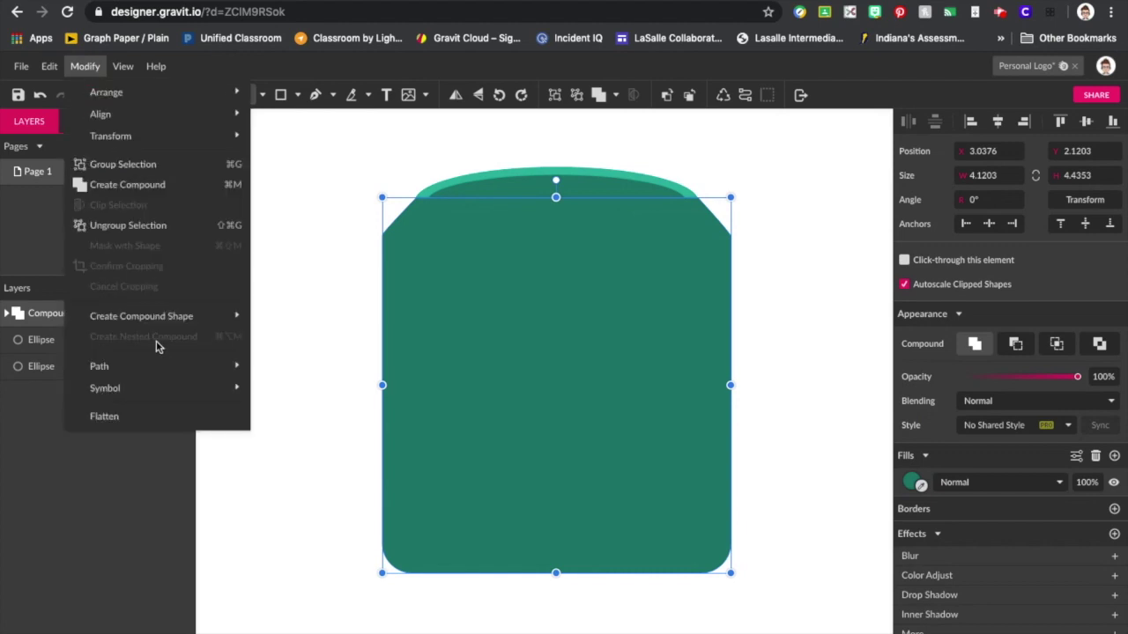
mouse_move(240, 367)
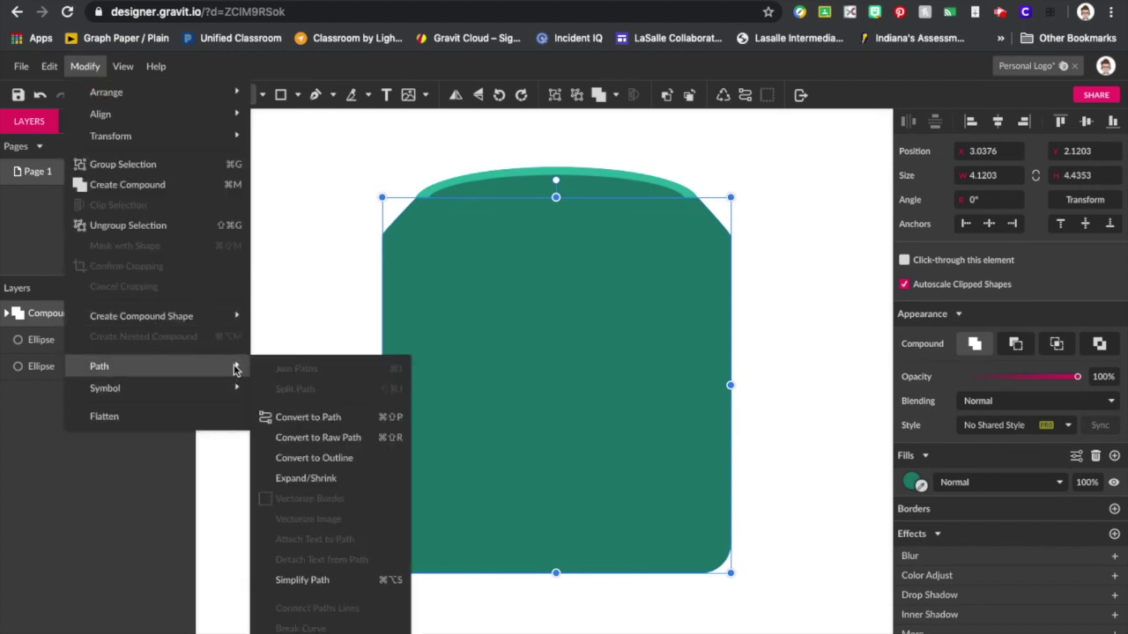
click(282, 417)
Move the merged body path below both neckline ellipses in the layer order.
click(97, 327)
drag(97, 345, 93, 384)
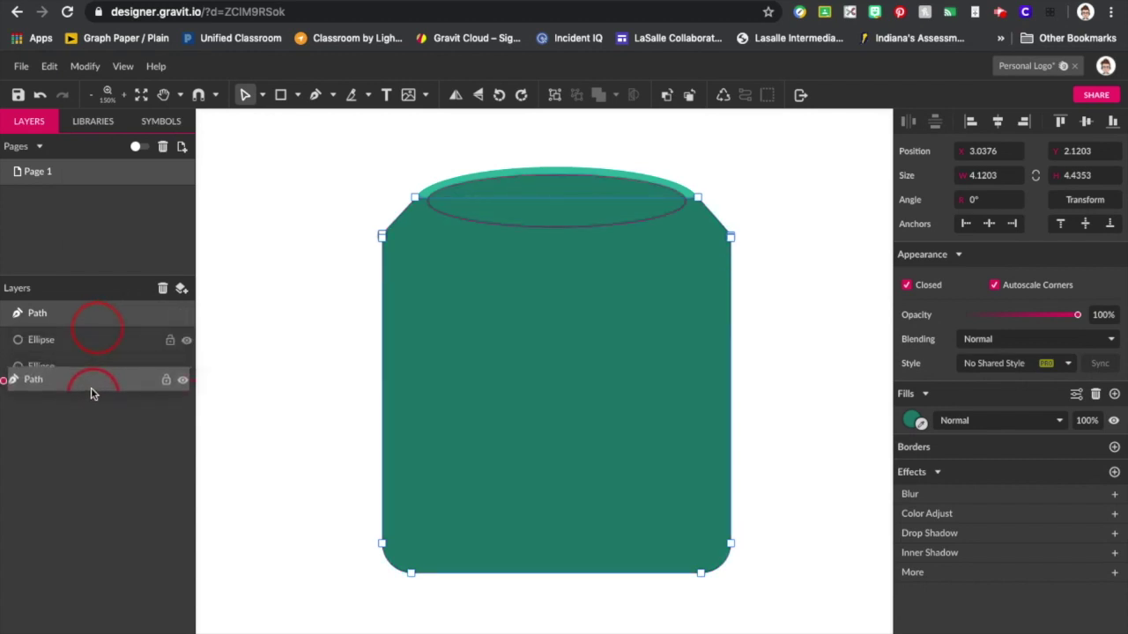
click(256, 476)
click(783, 394)
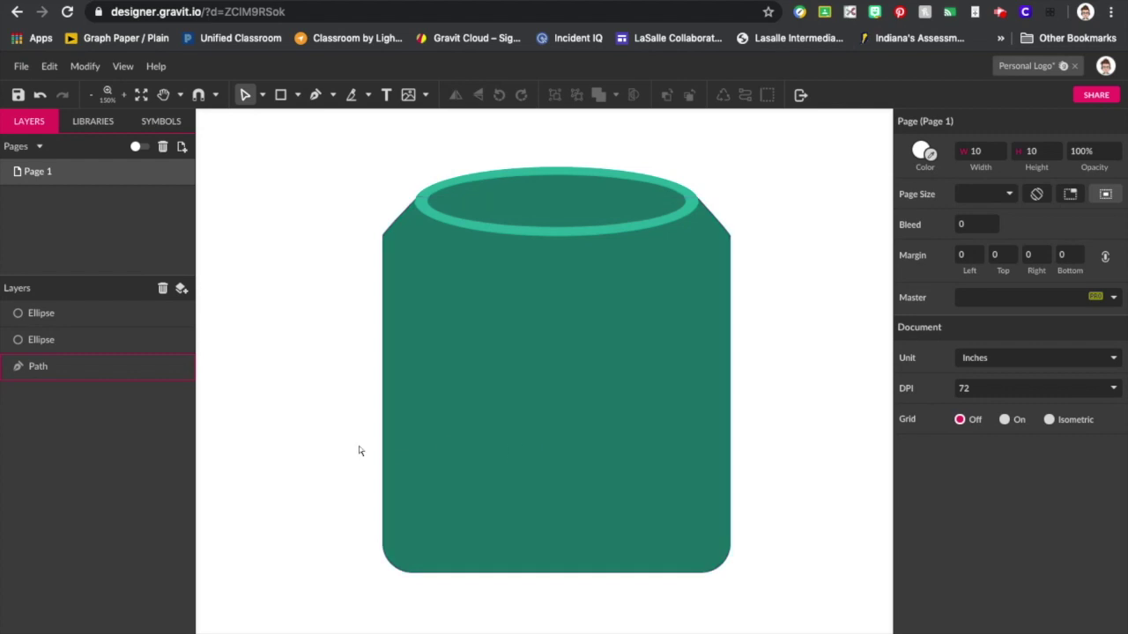
scroll(349, 435, left, 3)
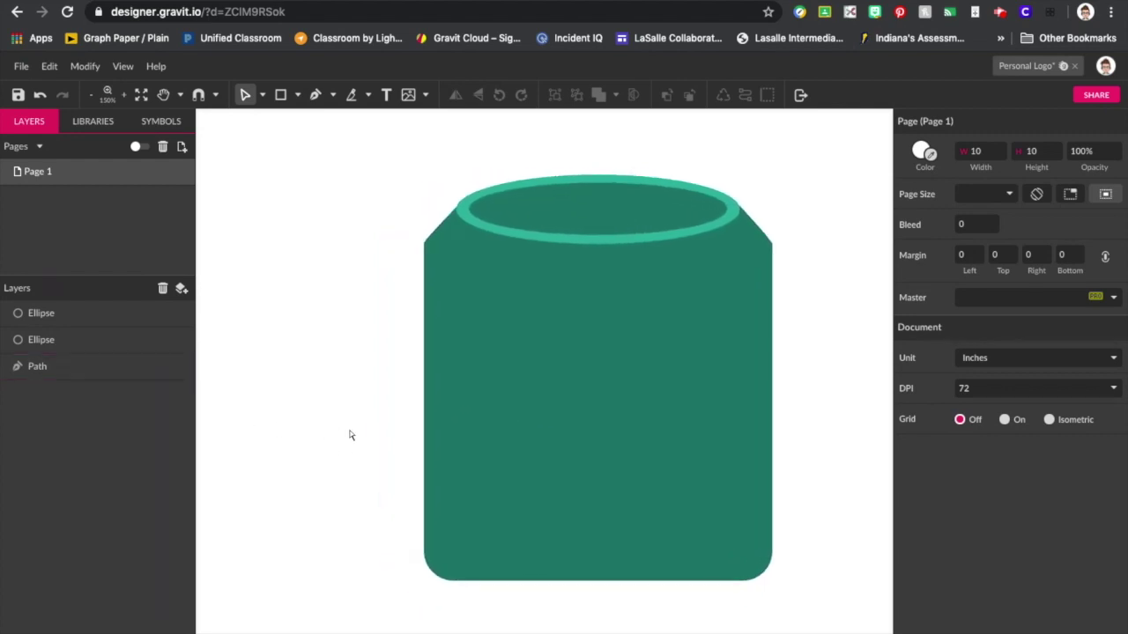
Draw a sleeve rectangle about 0.76 × 3.06 in to the left of the body and fill it with the body's dark teal.
key(r)
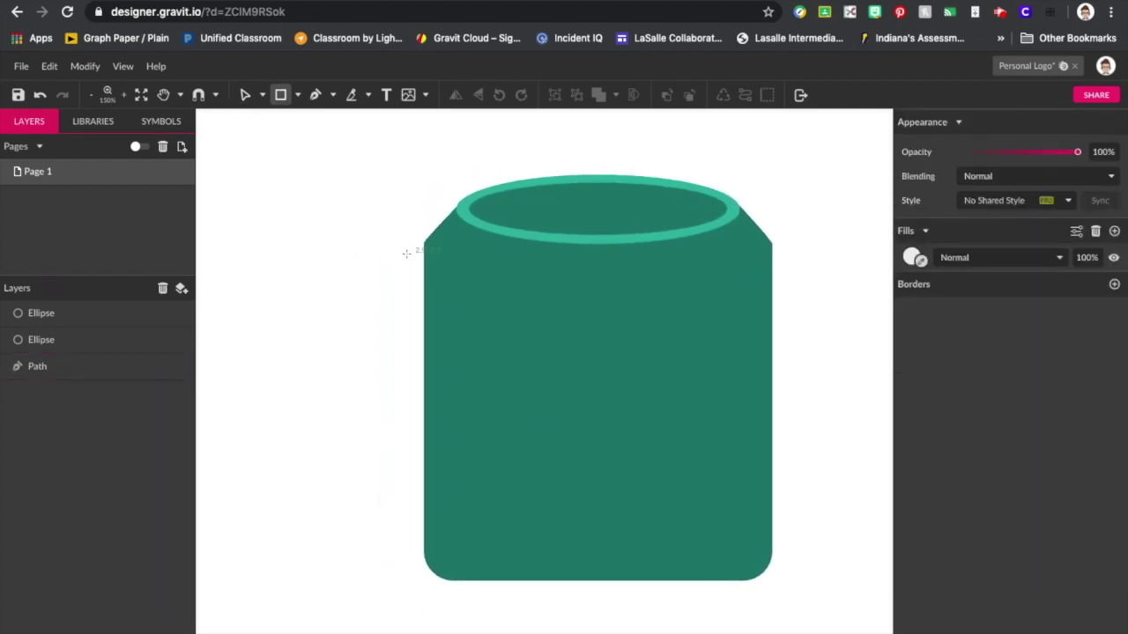
drag(340, 258, 405, 516)
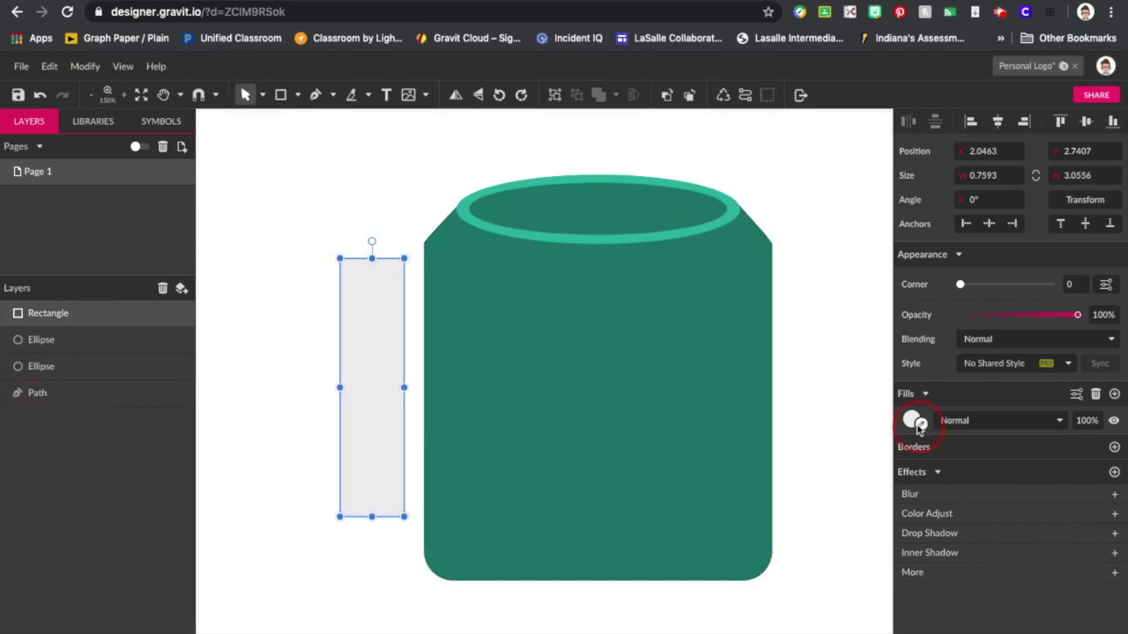
drag(918, 428, 578, 464)
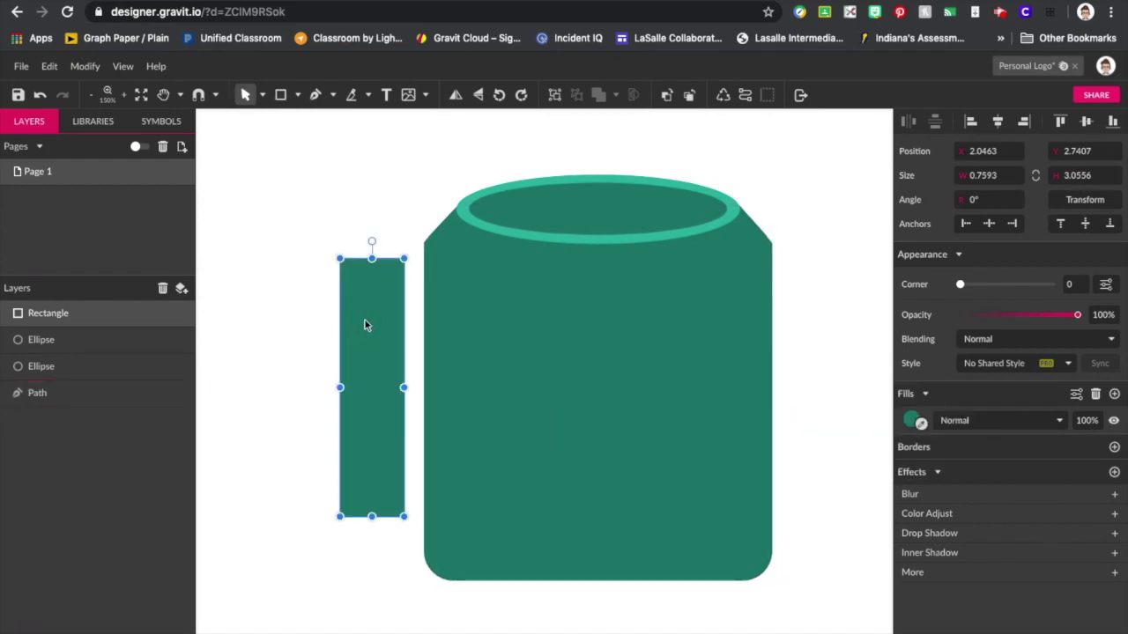
Rotate the sleeve rectangle to -33.3° and place its upper end against the body's left shoulder.
drag(371, 242, 444, 278)
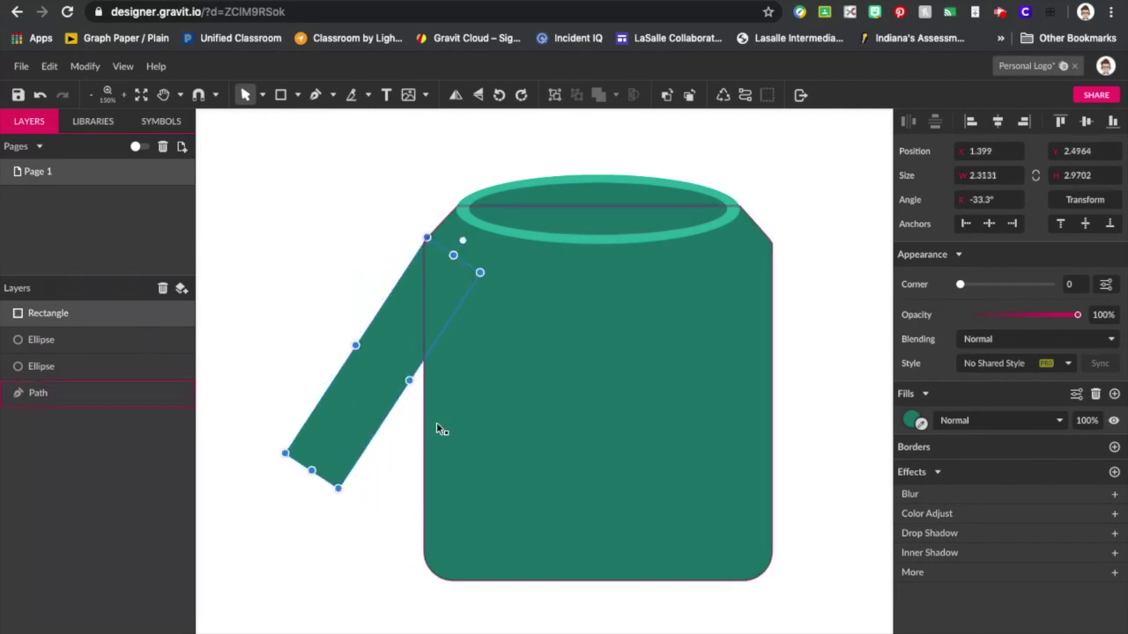
click(358, 520)
click(309, 459)
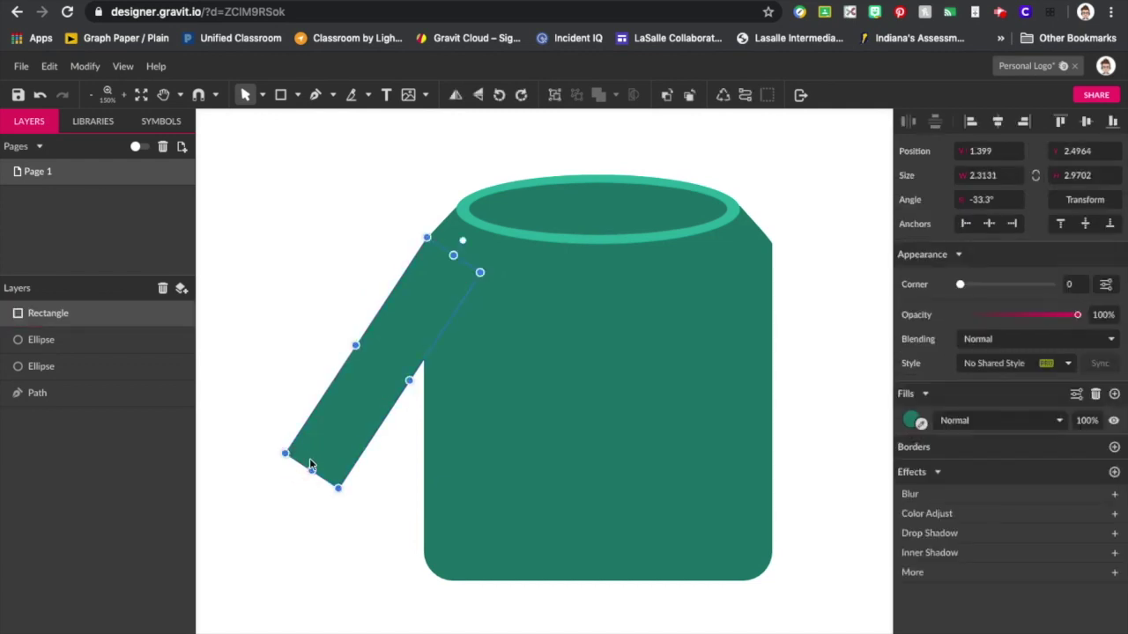
Narrow the left sleeve slightly, shorten it to about 1.75 × 2.14 in overall, and duplicate it in place.
click(409, 379)
drag(410, 379, 406, 378)
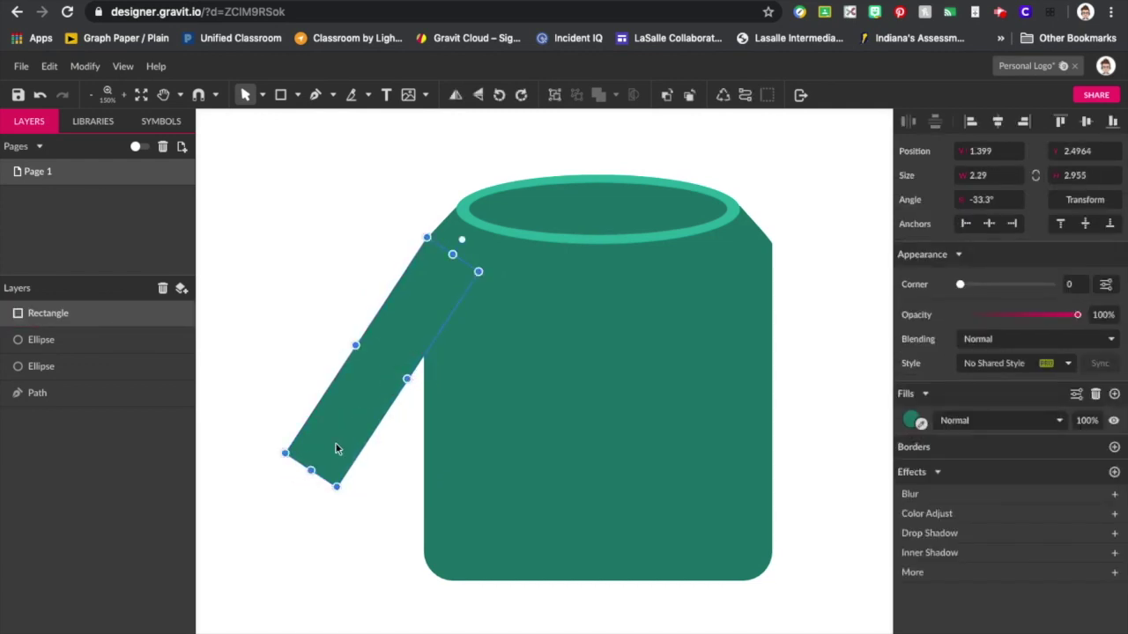
drag(310, 469, 356, 401)
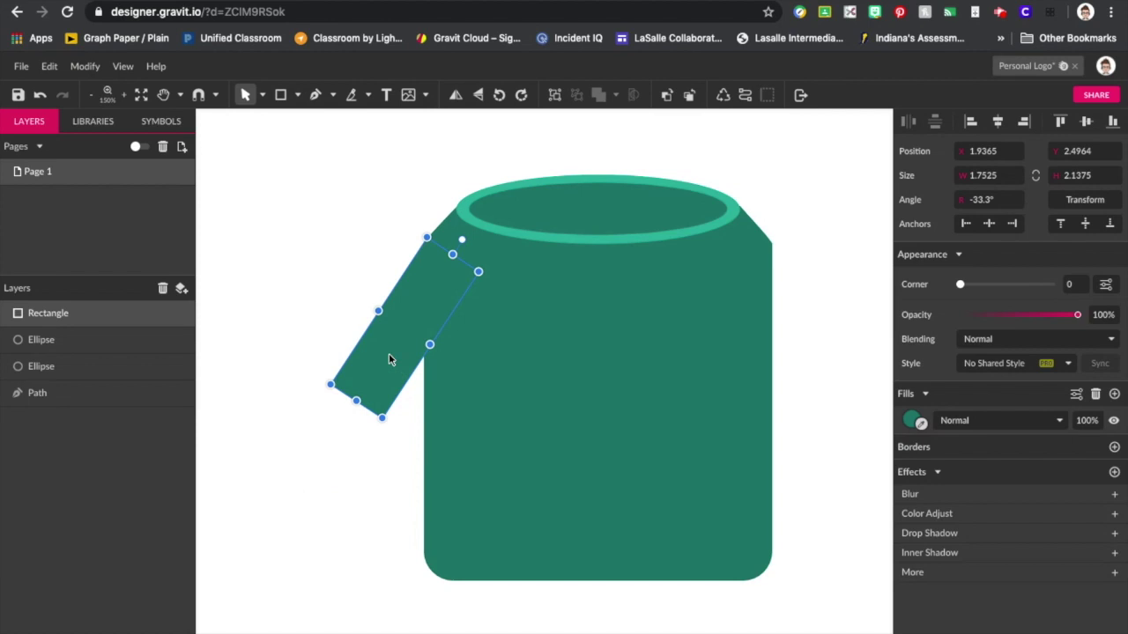
key(ctrl+d)
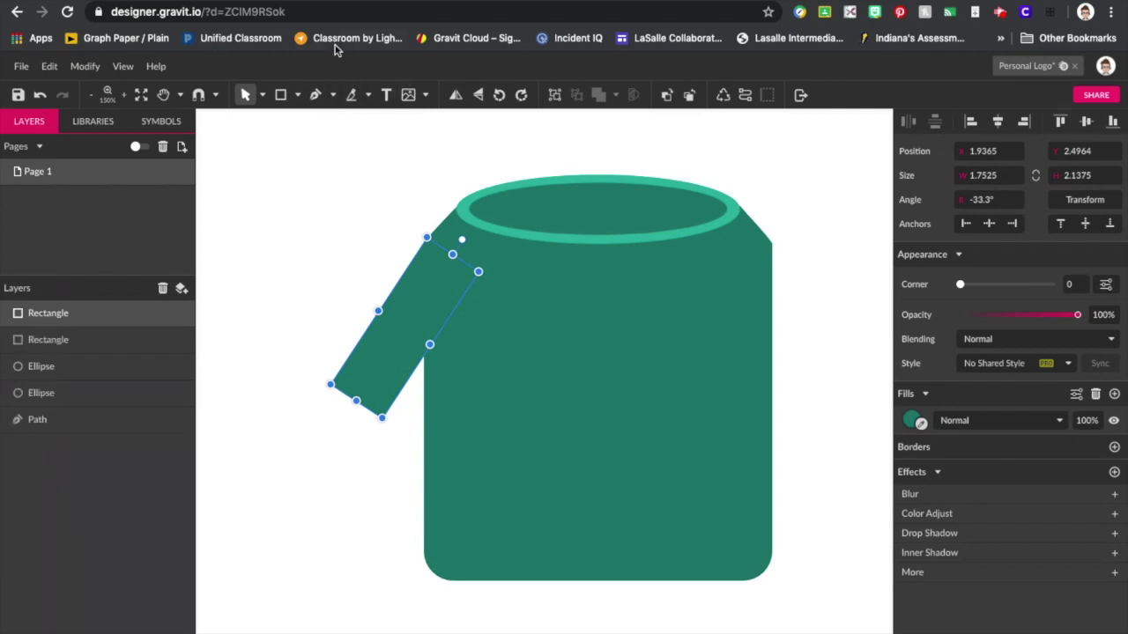
Rotate the duplicate sleeve rectangle to 55.6° and join its upper end to the left sleeve's lower end as a forearm.
click(455, 95)
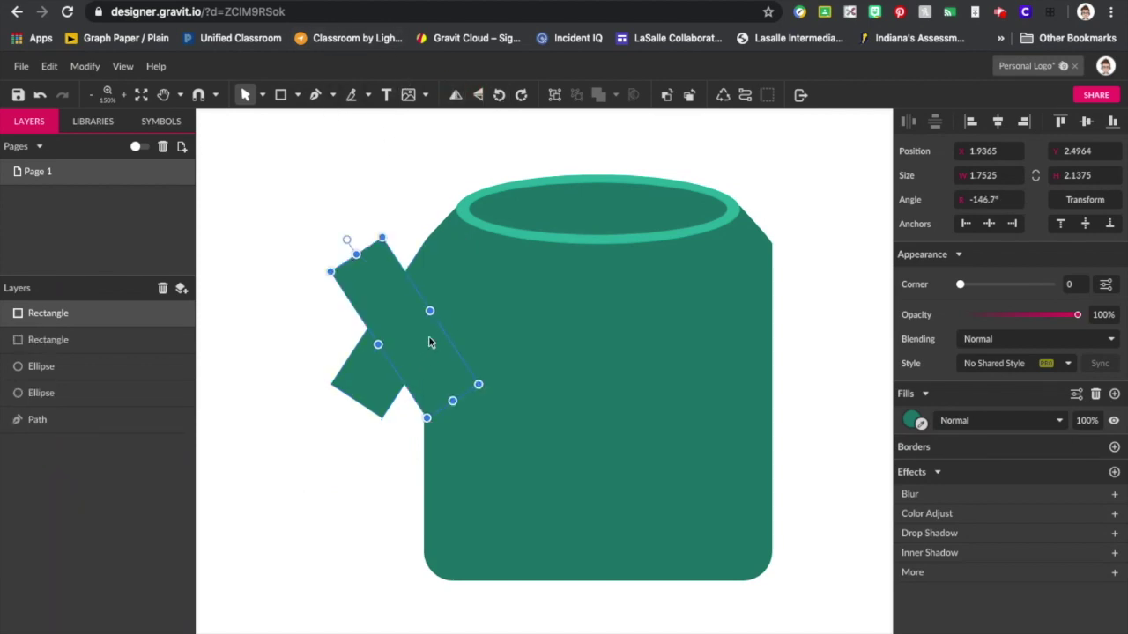
key(ctrl+z)
click(382, 373)
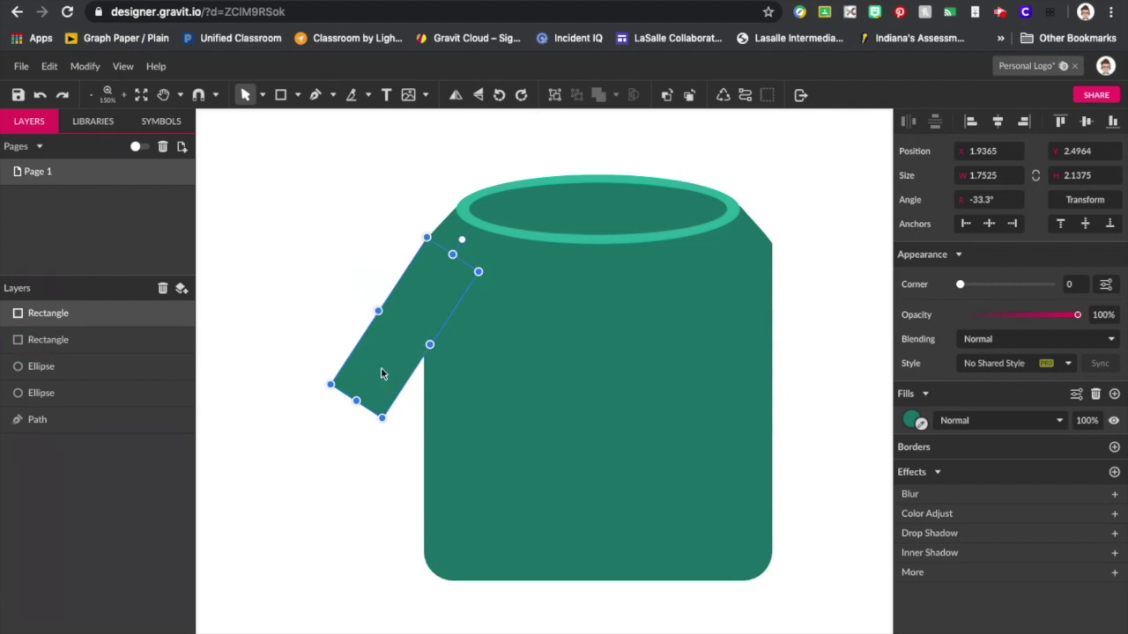
drag(381, 374, 307, 481)
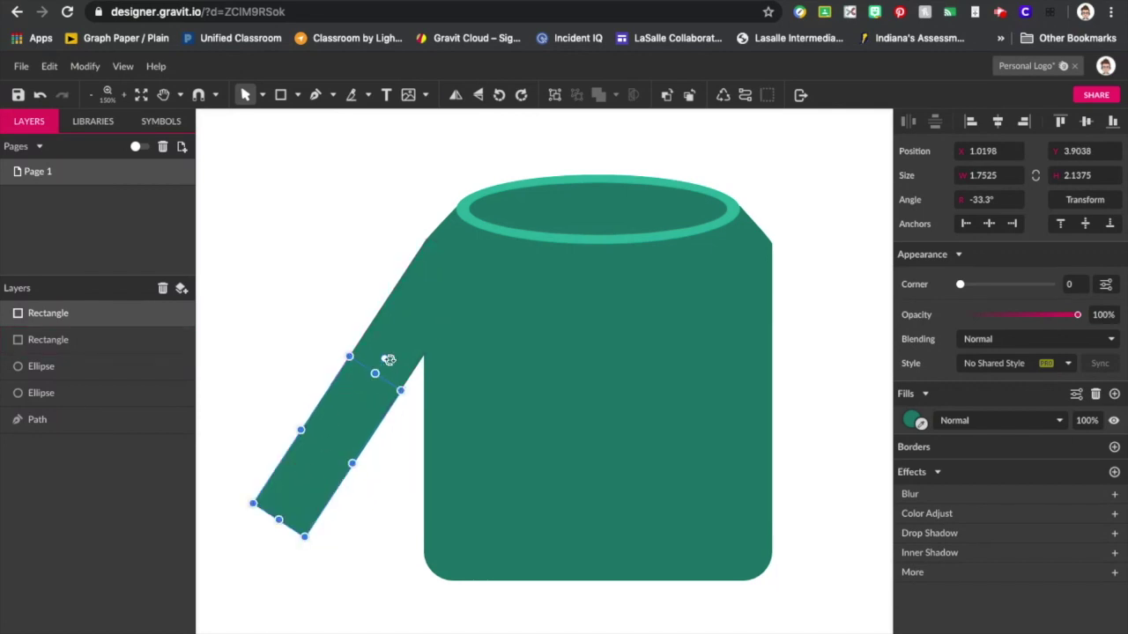
drag(384, 361, 280, 379)
drag(353, 463, 408, 463)
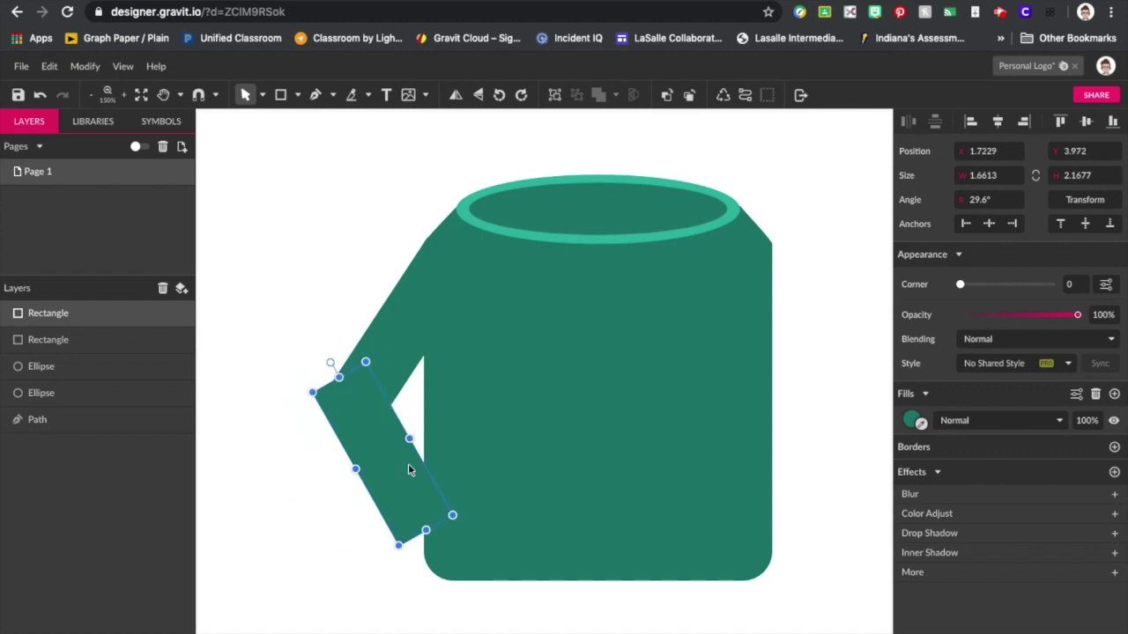
drag(332, 363, 295, 395)
drag(390, 437, 407, 421)
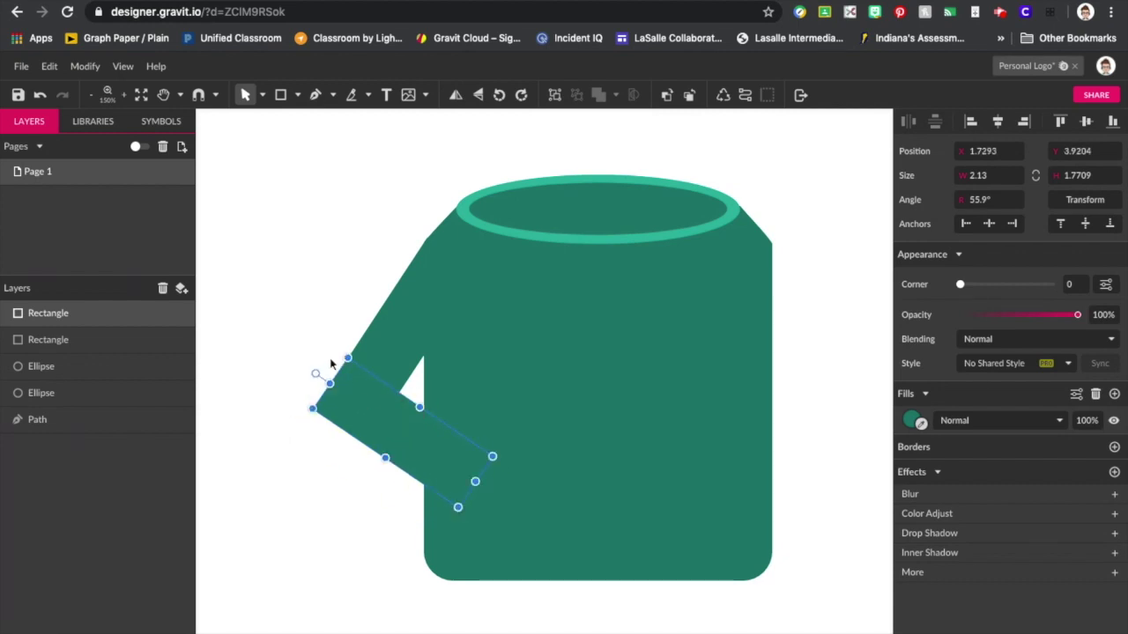
drag(313, 373, 314, 373)
Round the forearm rectangle's corners to about 0.1 in and reduce it to about 1.79 × 1.48 in overall.
click(408, 345)
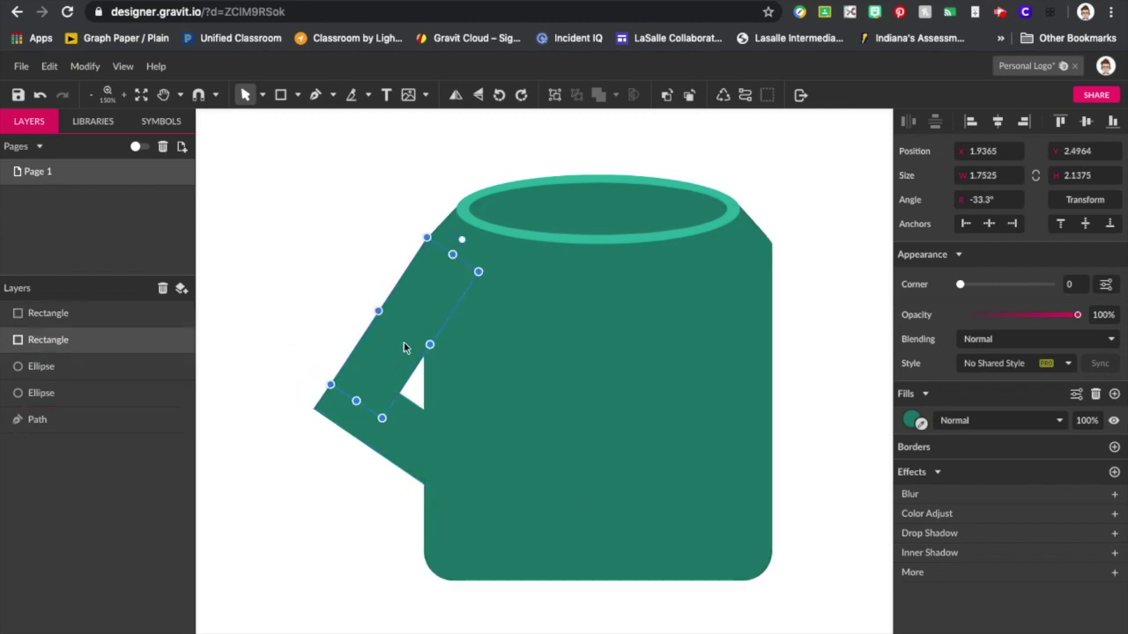
click(402, 435)
drag(962, 294, 992, 294)
mouse_move(420, 408)
mouse_down()
mouse_move(415, 435)
mouse_move(423, 429)
mouse_up()
click(366, 487)
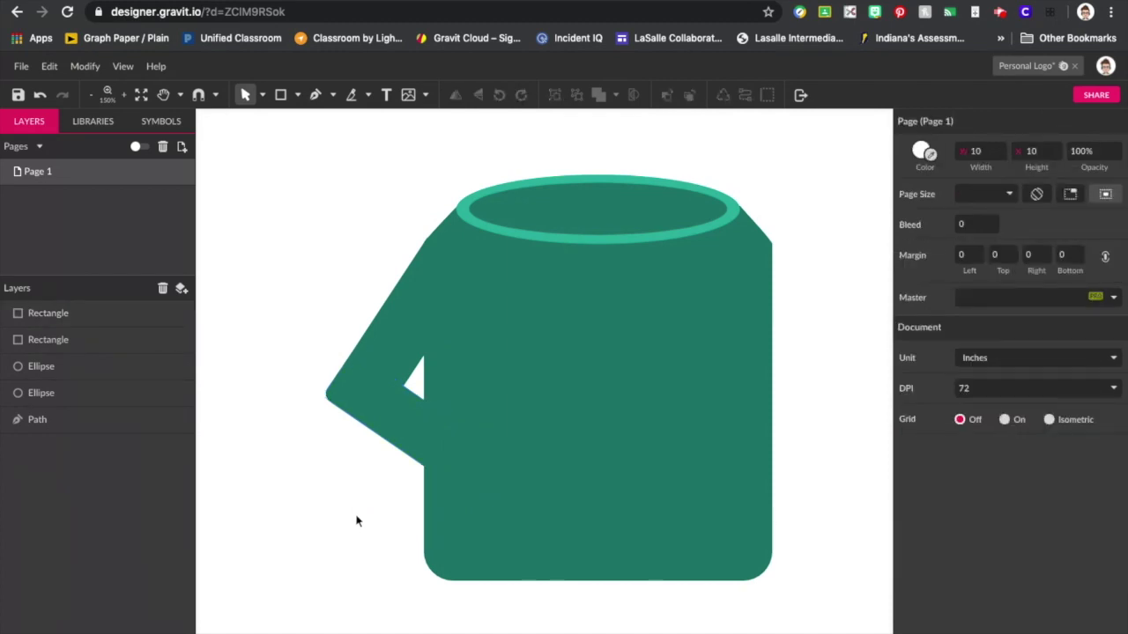
click(405, 428)
drag(489, 474, 448, 483)
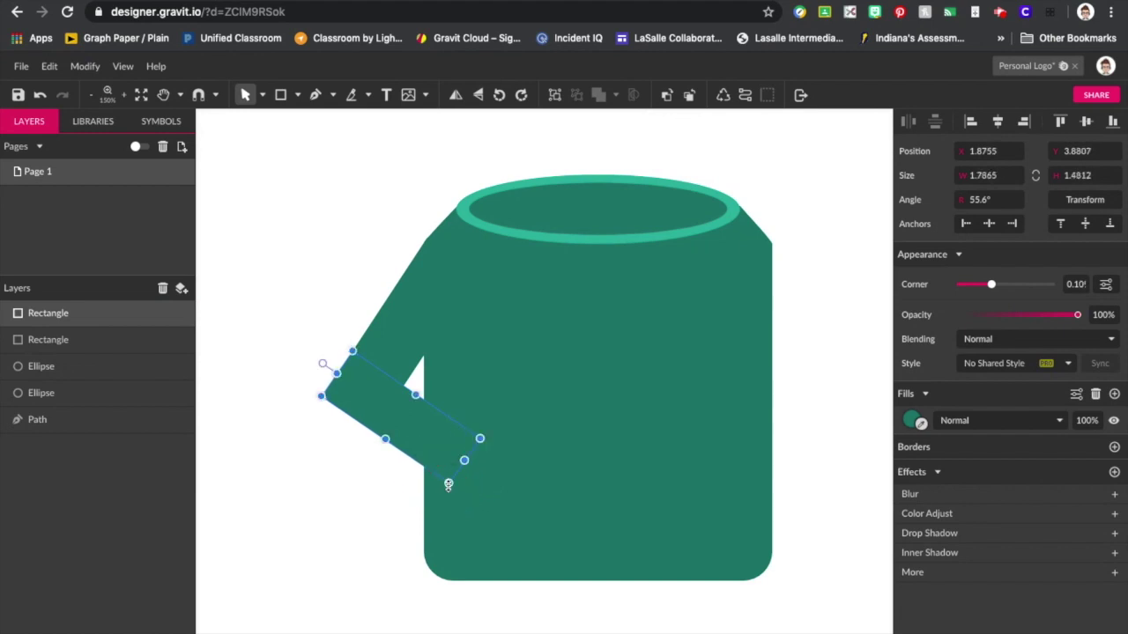
Rotate both left sleeve pieces together until the upper one is at -44.5°, and move them against the left shoulder.
click(404, 328)
shift+click(415, 431)
drag(401, 217, 432, 219)
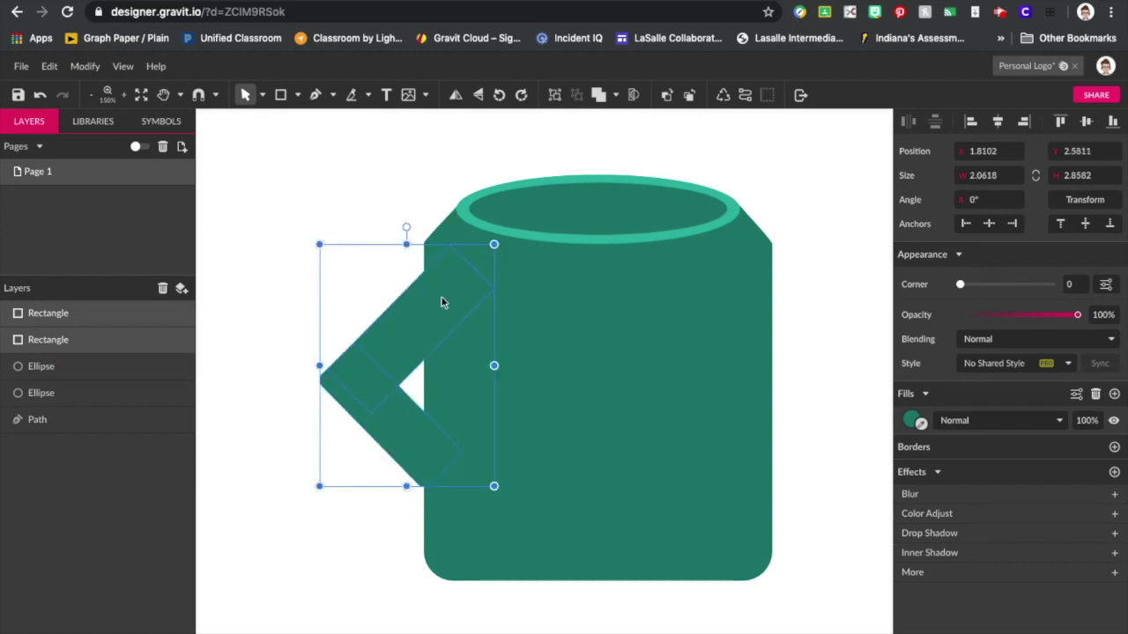
drag(445, 308, 429, 287)
click(385, 192)
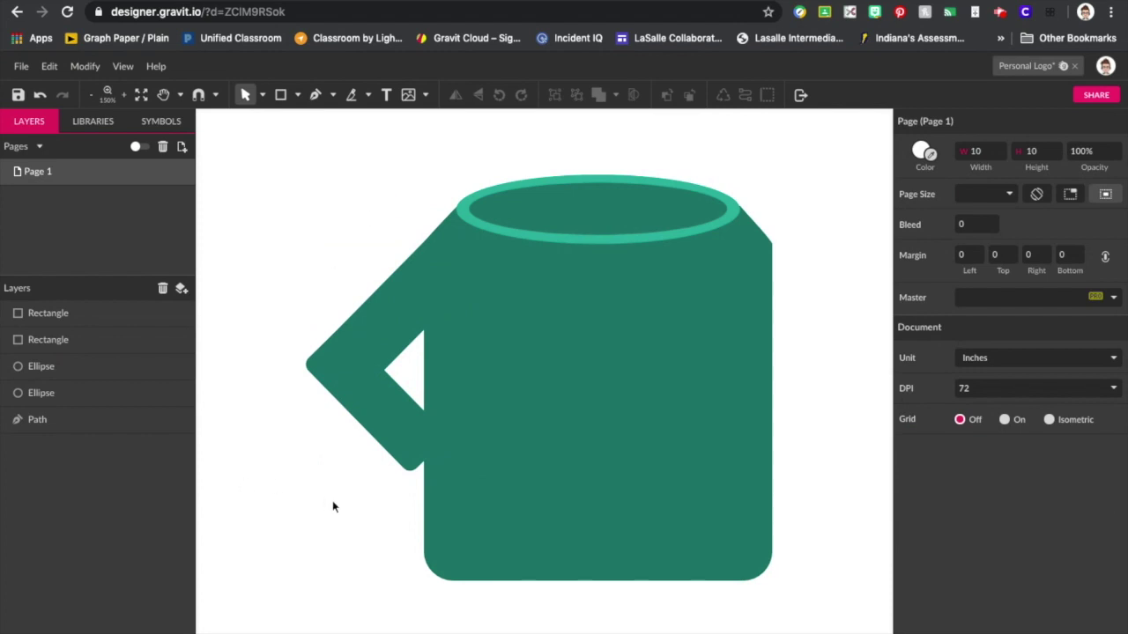
Lengthen the upper left sleeve piece to about 2.25 × 2.27 in overall and rejoin the forearm to its lower end.
drag(378, 428, 367, 443)
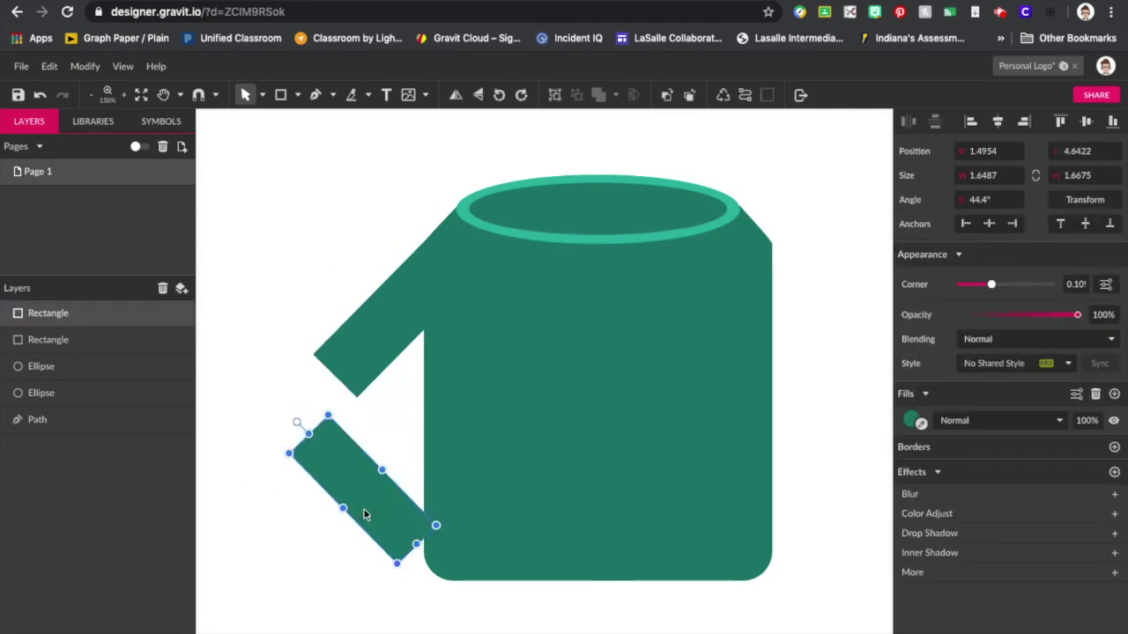
click(384, 337)
drag(333, 375, 316, 404)
drag(353, 468, 338, 432)
click(277, 544)
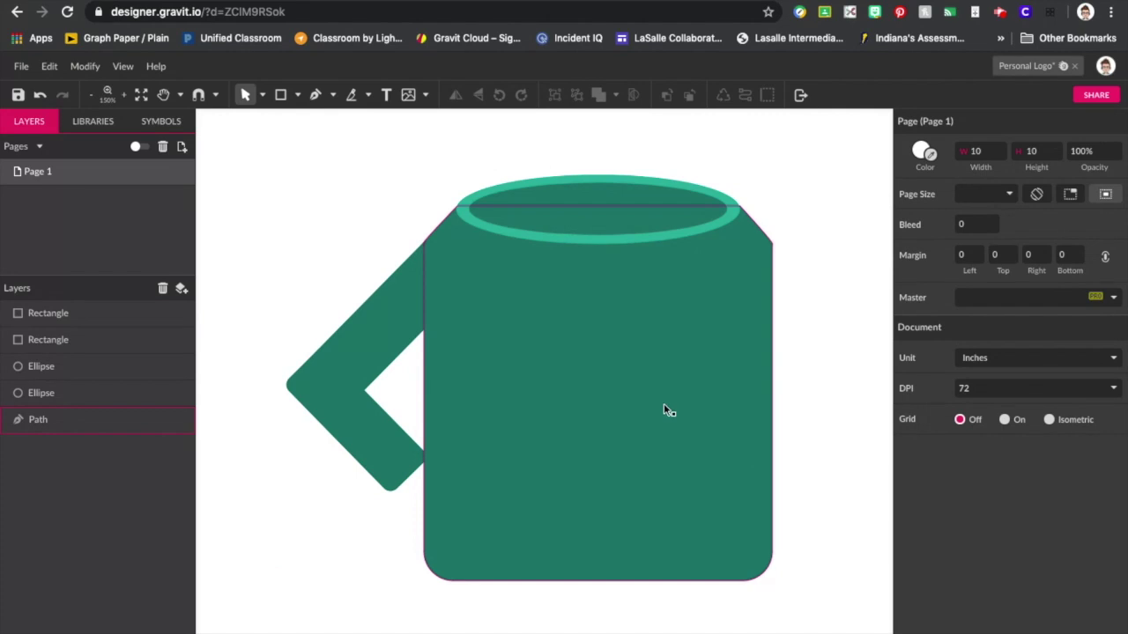
Narrow the sweater body from its right side to about 3.54 in wide.
click(700, 412)
drag(772, 393, 740, 397)
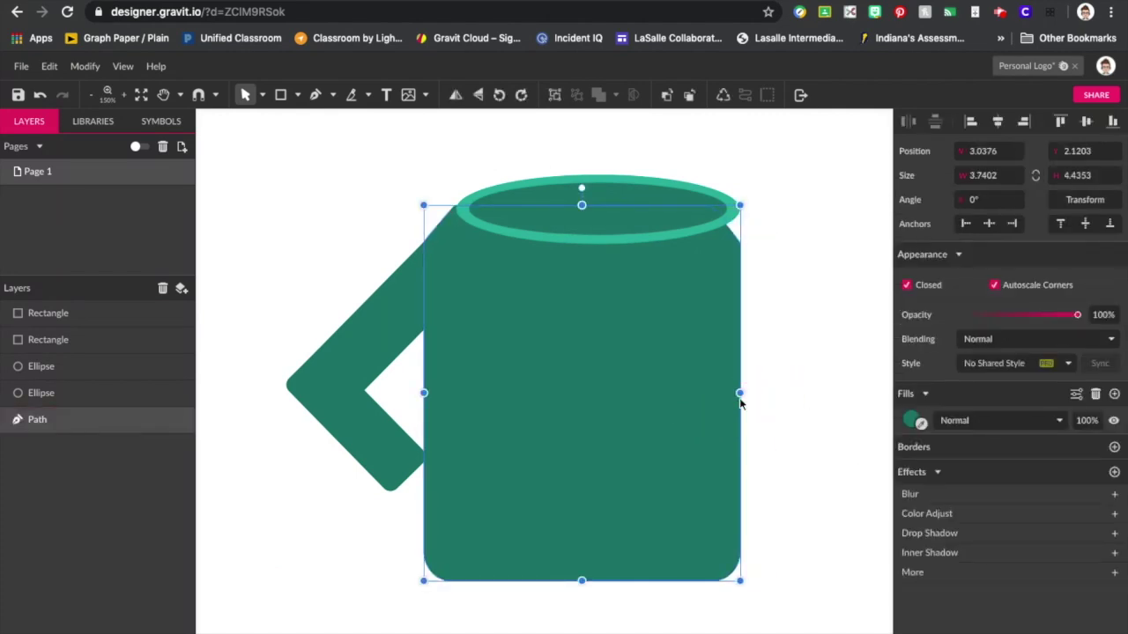
drag(738, 393, 723, 391)
click(789, 383)
Narrow both neckline ellipses together to fit between the shoulders and centre them over the narrower body.
click(726, 212)
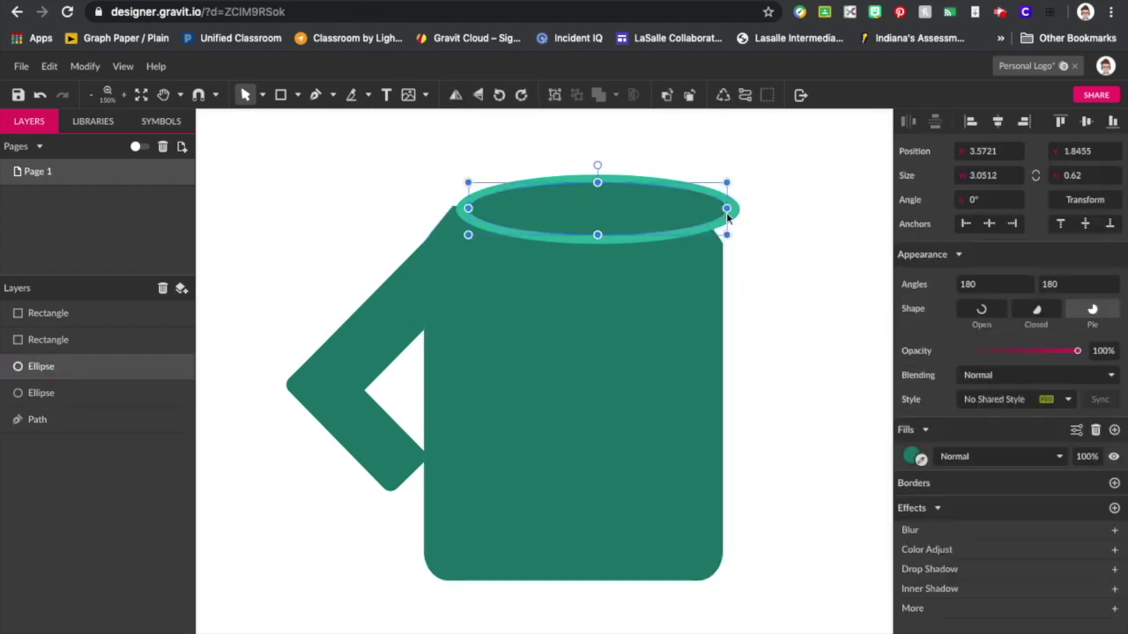
shift+click(737, 212)
drag(740, 208, 625, 225)
drag(701, 215, 707, 215)
click(740, 213)
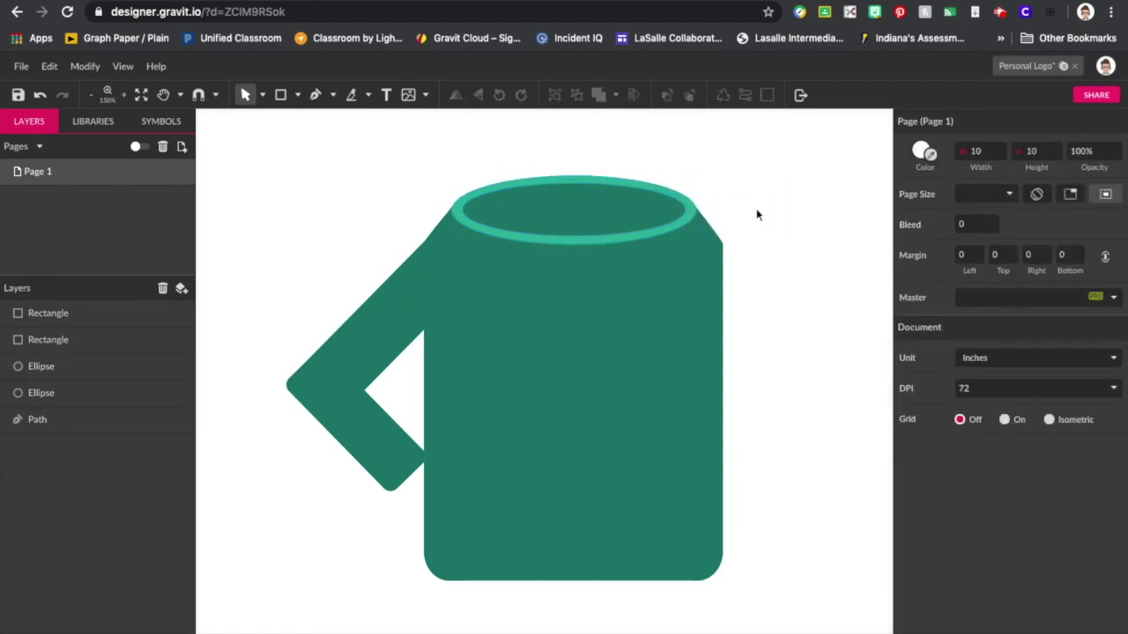
Unite the two left sleeve rectangles into a compound shape and convert it to a path.
click(368, 340)
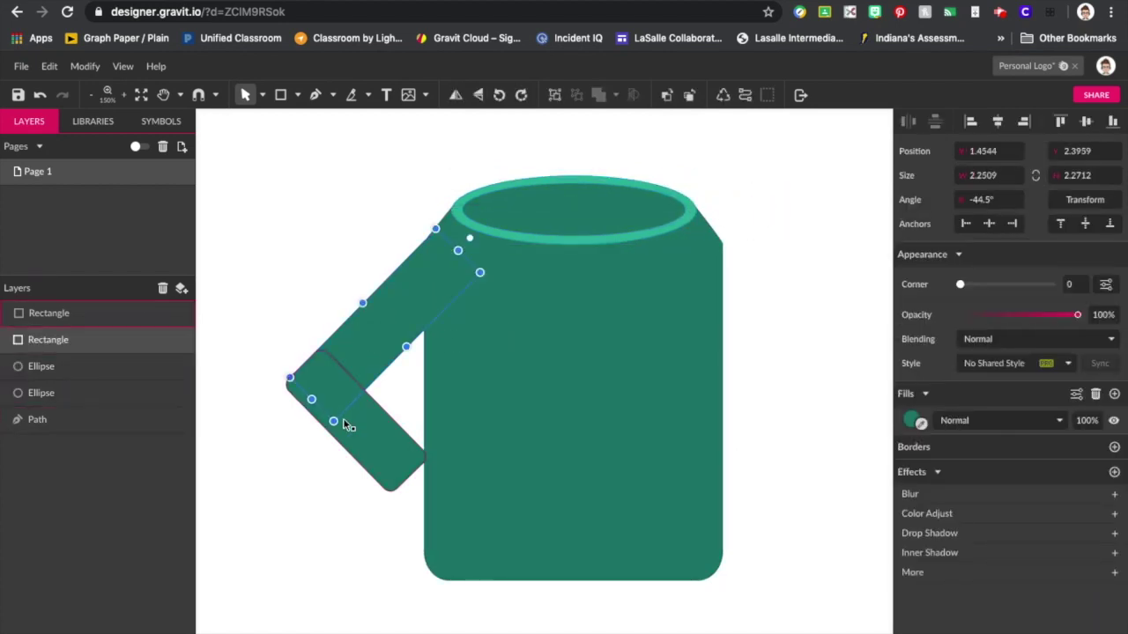
shift+click(368, 451)
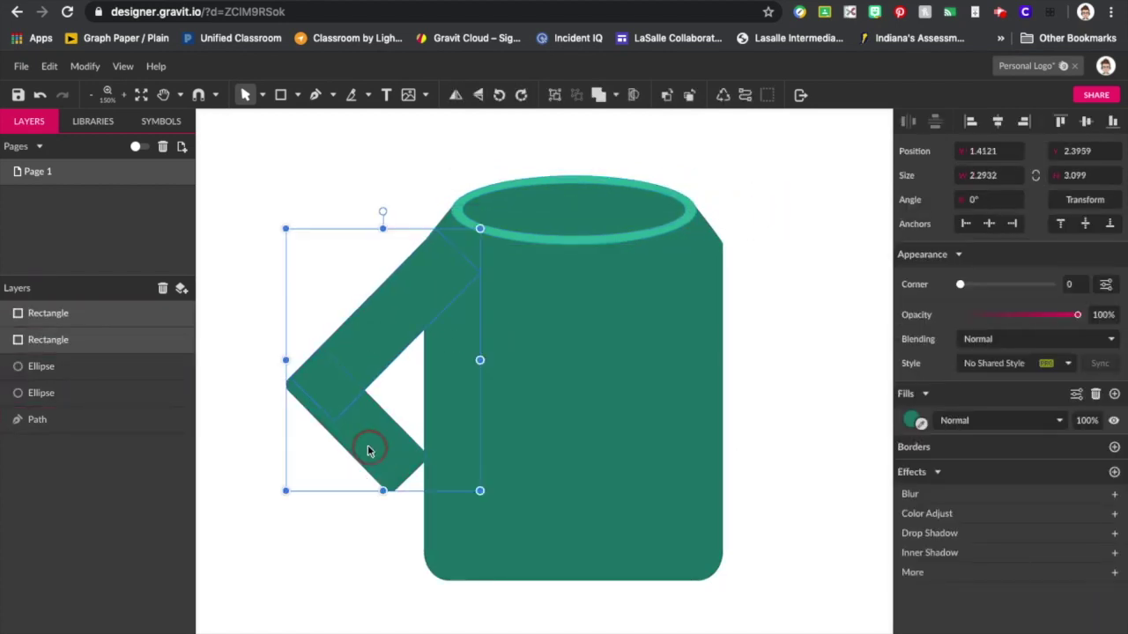
click(598, 95)
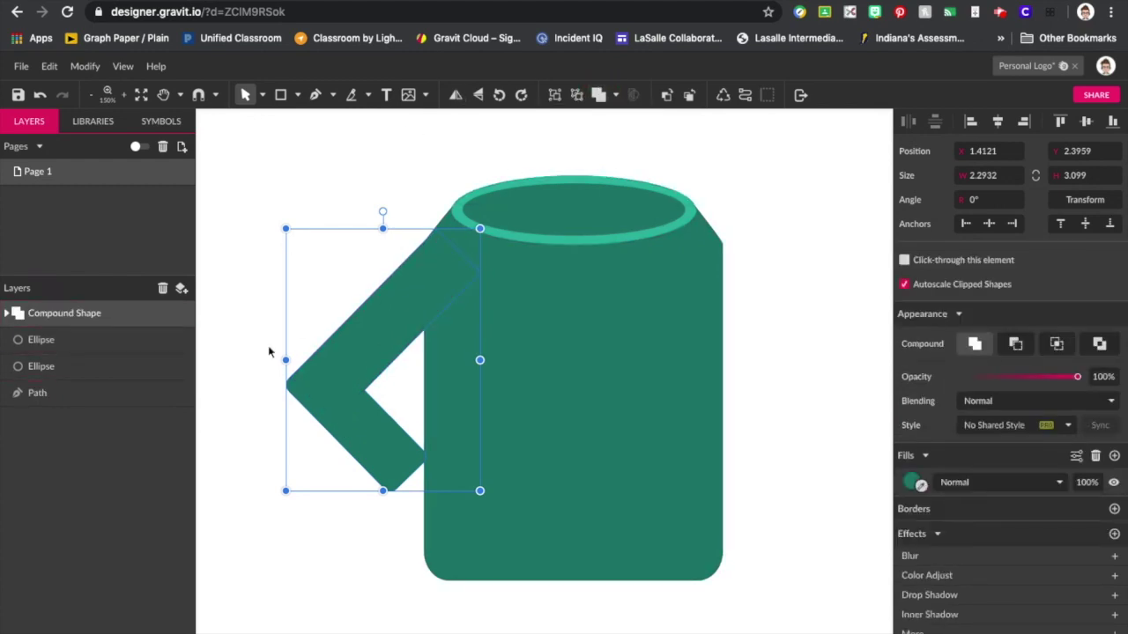
right_click(91, 319)
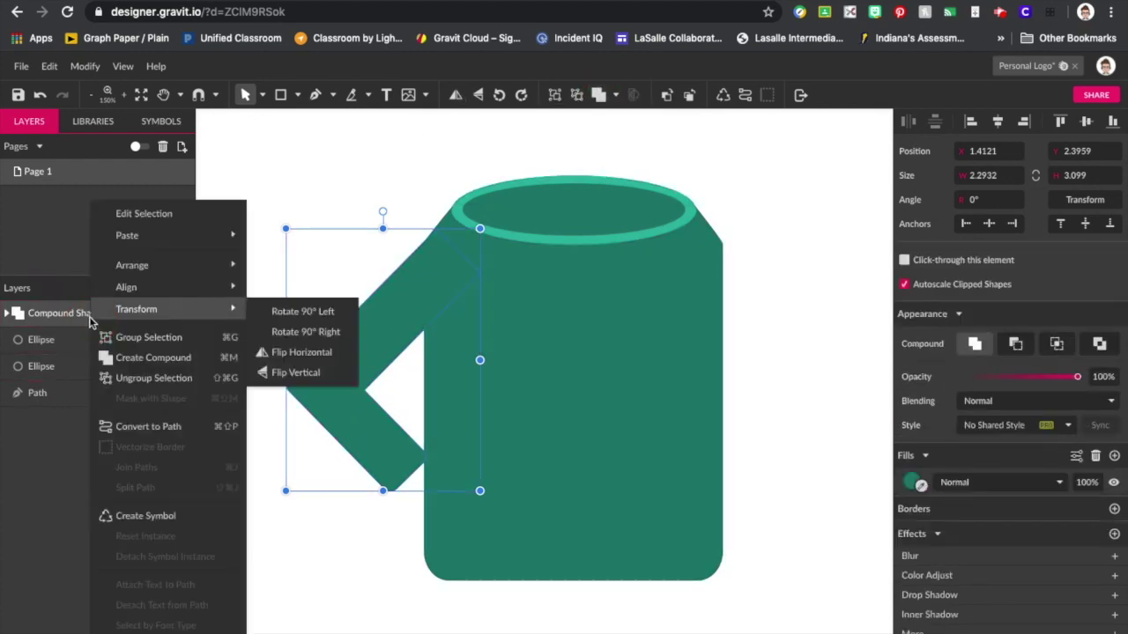
click(150, 427)
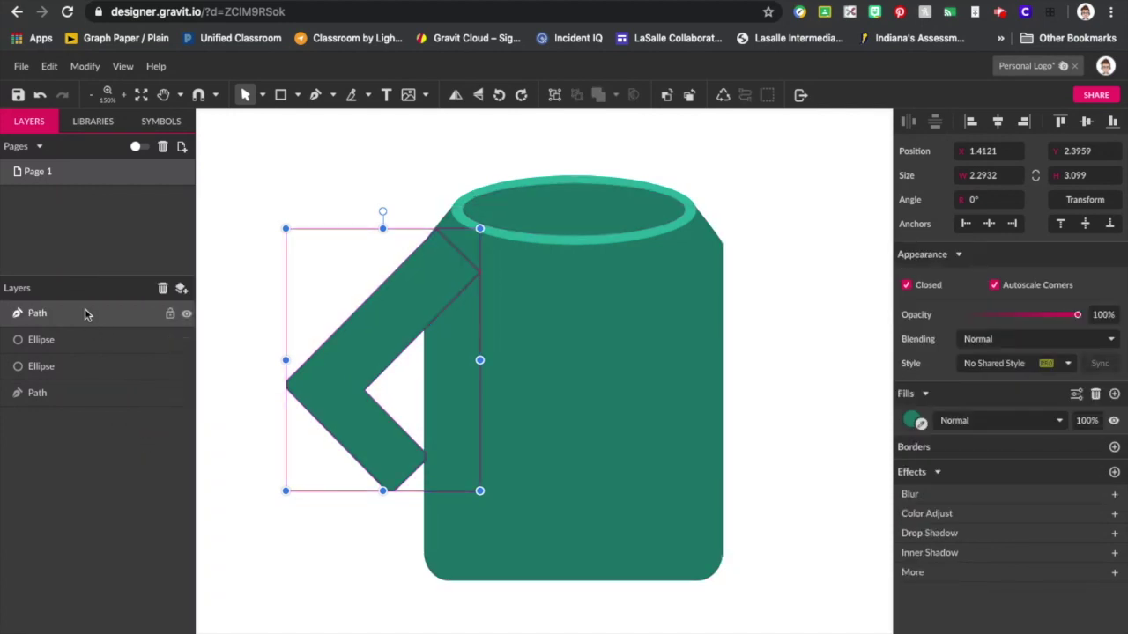
Duplicate the bent sleeve path, flip the copy horizontally and place it against the body's right shoulder.
key(ctrl+d)
click(456, 94)
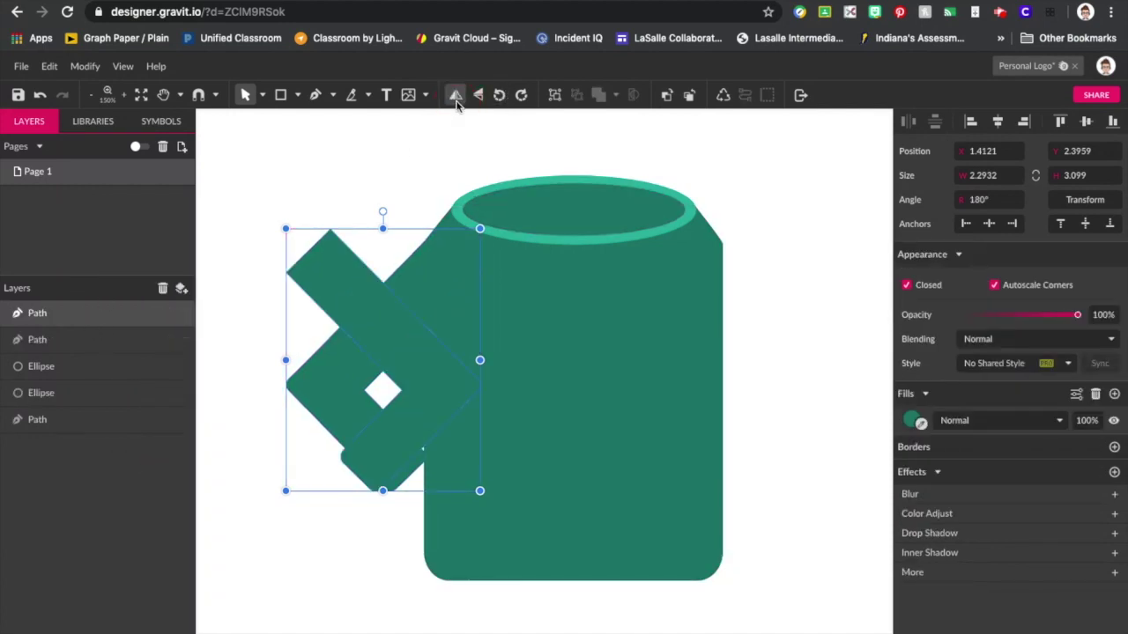
drag(403, 335, 785, 341)
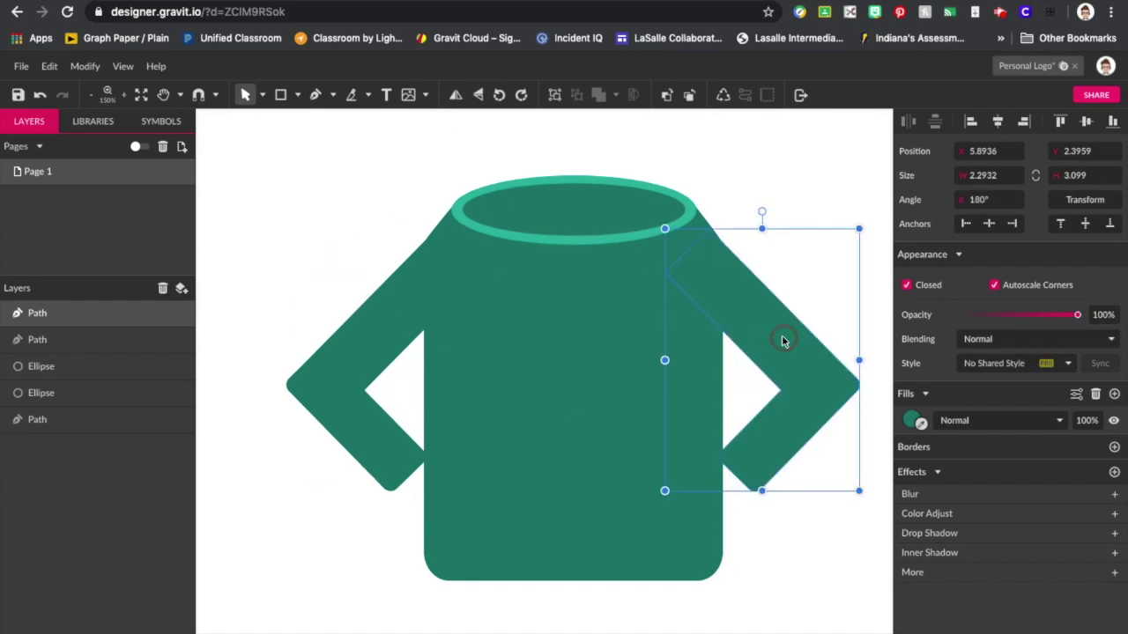
click(820, 227)
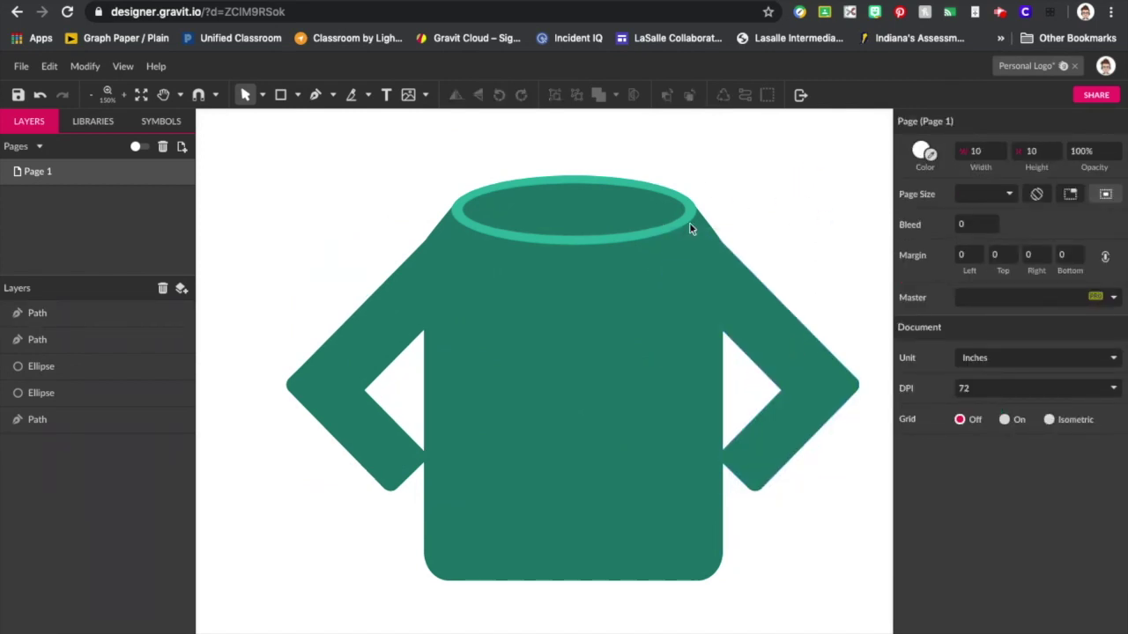
Rotate the flipped sleeve slightly to 178.9° so its upper edge meets the body's right shoulder.
click(758, 323)
drag(760, 212, 765, 204)
click(755, 184)
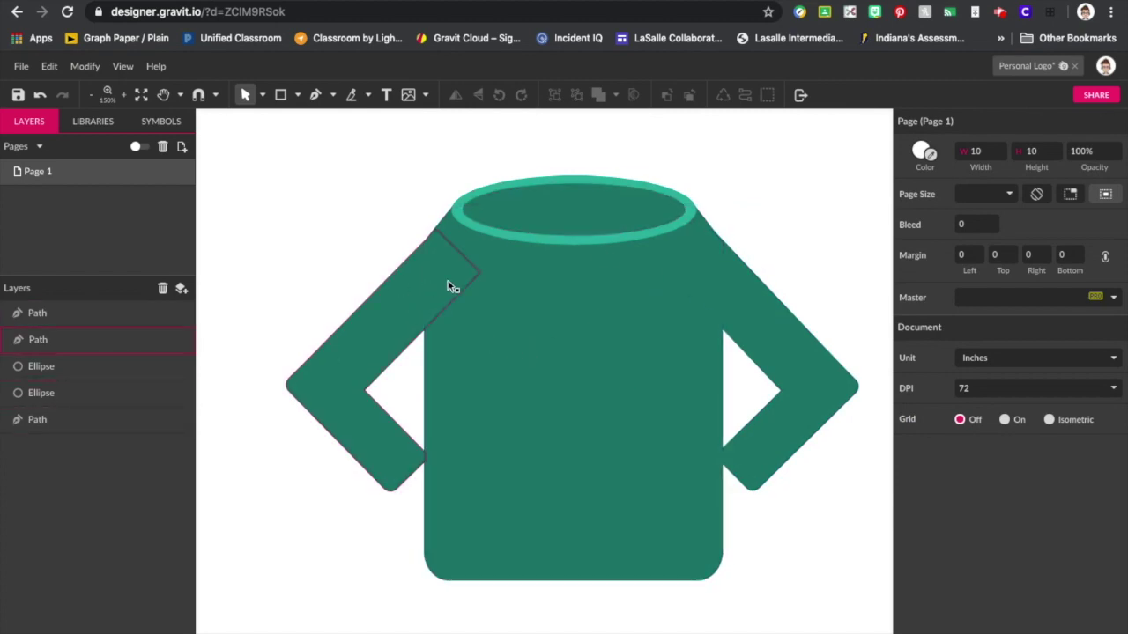
click(539, 314)
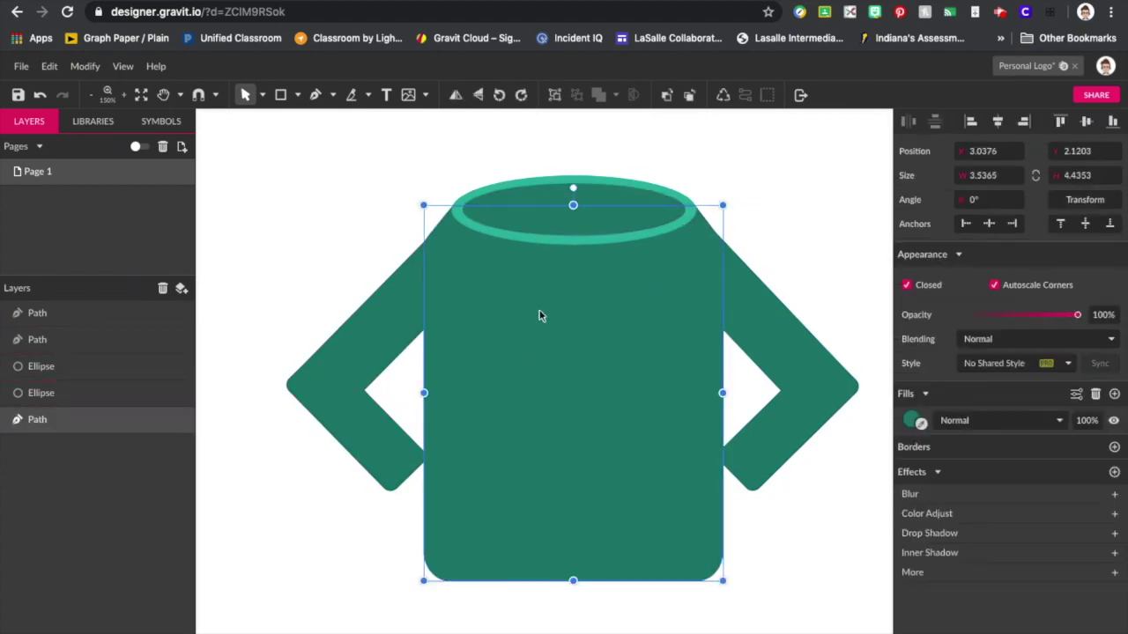
click(793, 250)
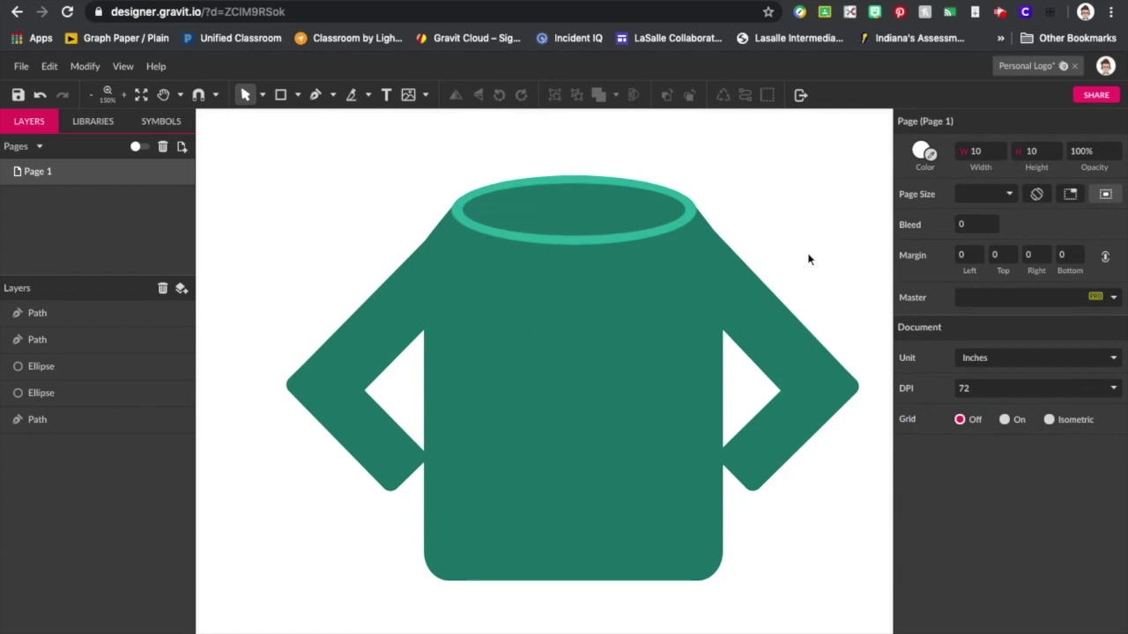
Rename the body path layer as "Sweater Body".
key(super+minus)
scroll(809, 259, up, 3)
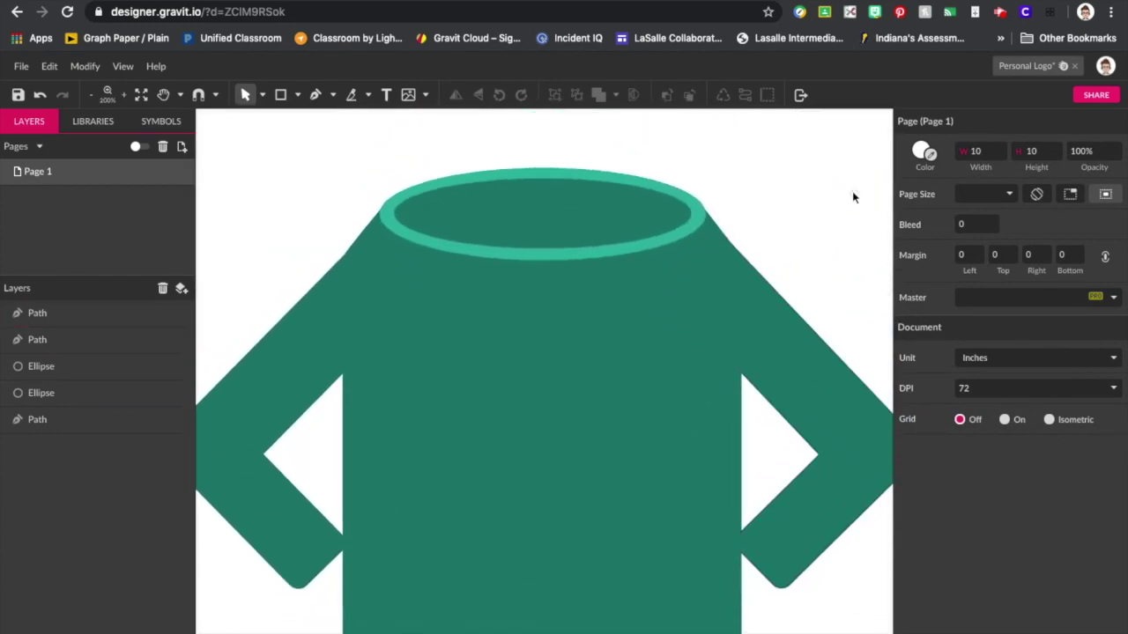
click(76, 419)
double_click(26, 421)
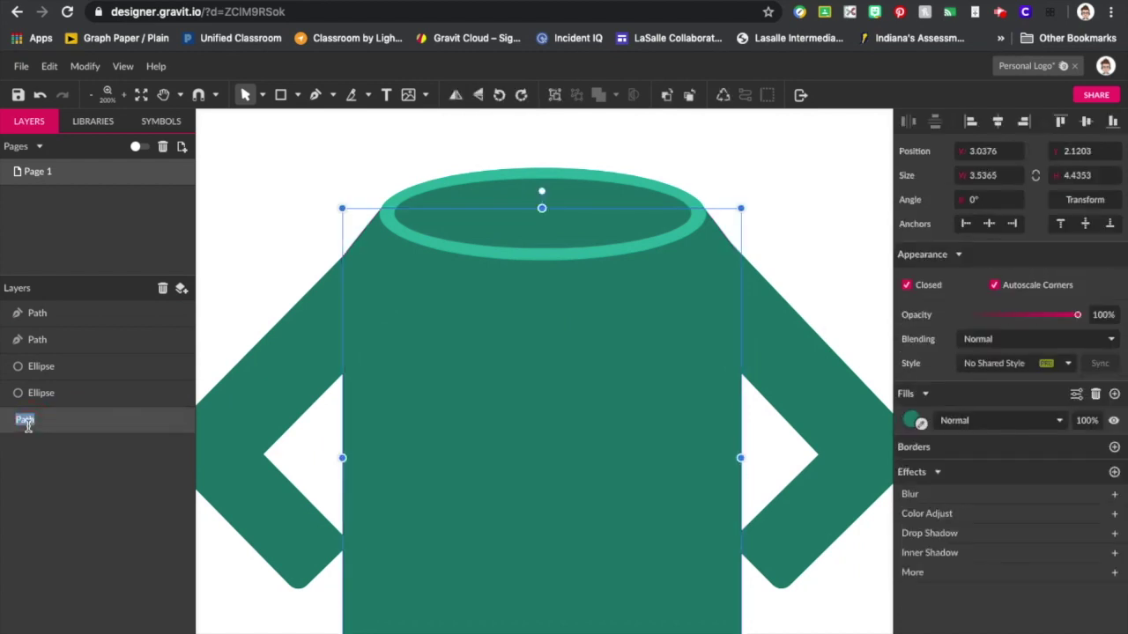
text(Sweater Body)
click(53, 392)
Rename the flipped sleeve's path layer as "left arm".
click(37, 313)
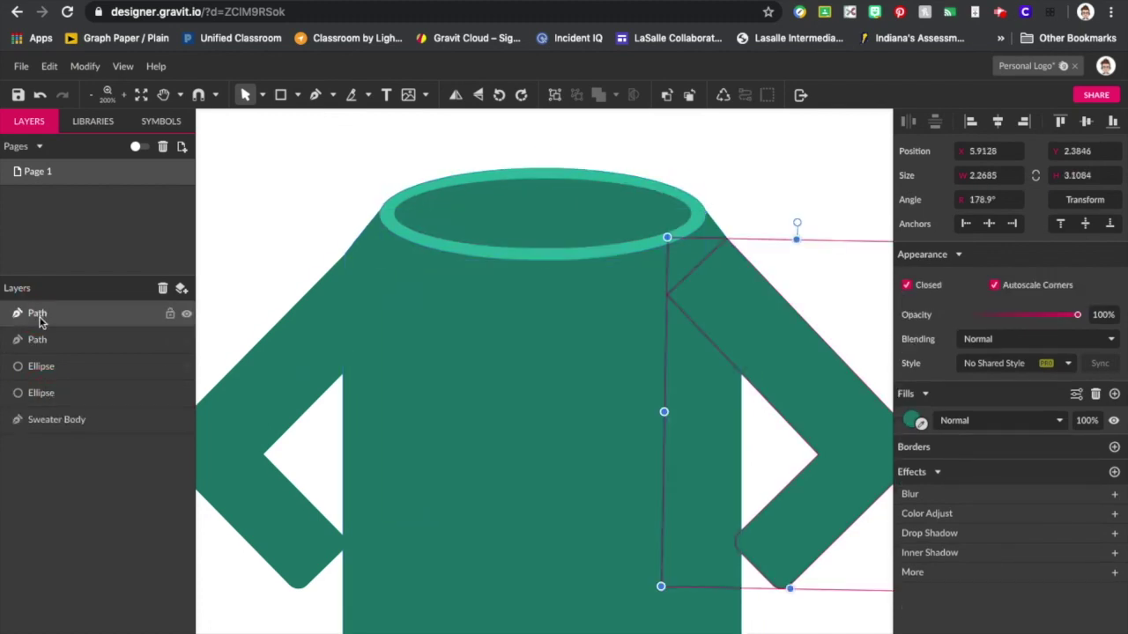
click(38, 315)
click(39, 316)
double_click(39, 315)
text(lef)
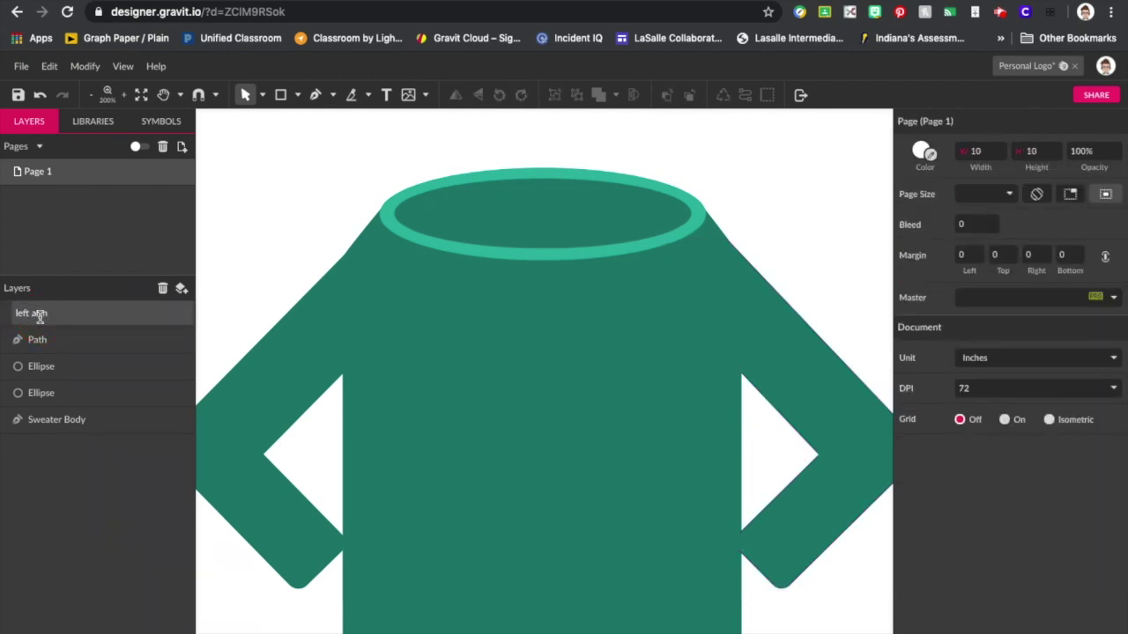
text(t arm)
key(Return)
Rename the original sleeve's path layer as "right arm".
click(39, 342)
click(42, 344)
double_click(40, 342)
text(right a)
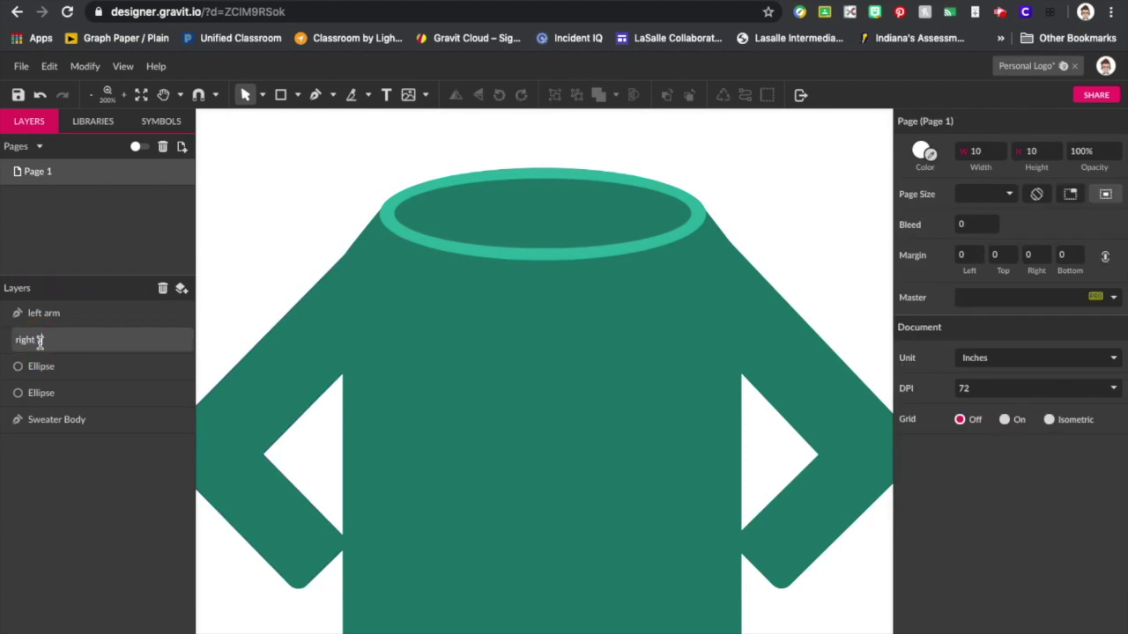
key(Return)
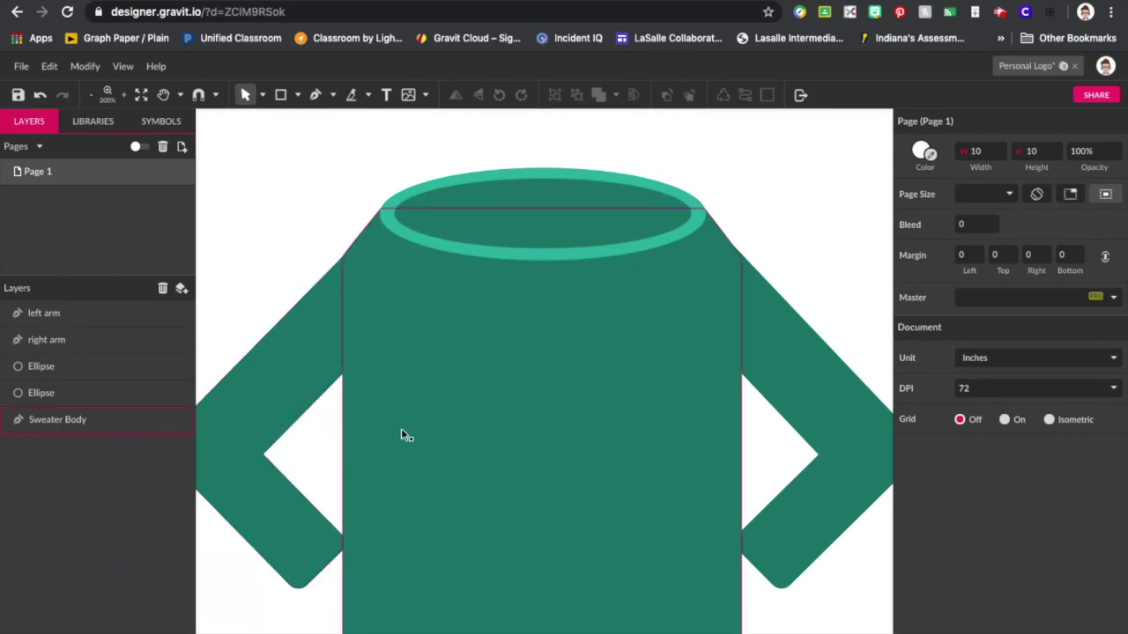
Lock the left arm, right arm, both Ellipse and Sweater Body layers.
scroll(536, 461, down, 3)
scroll(528, 450, up, 3)
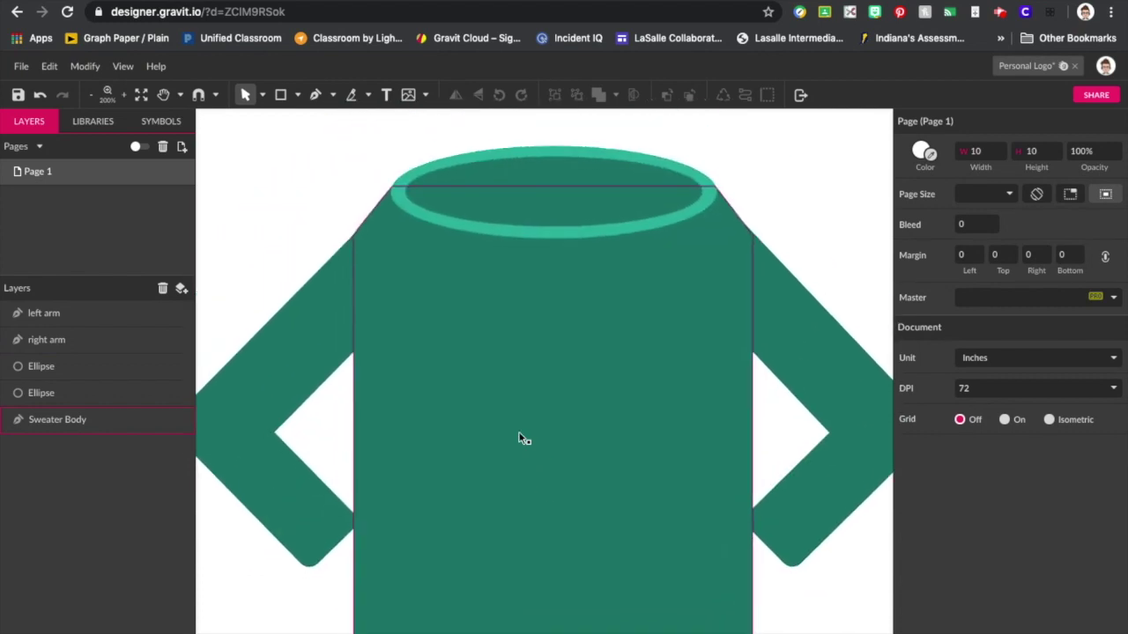
click(171, 313)
click(170, 340)
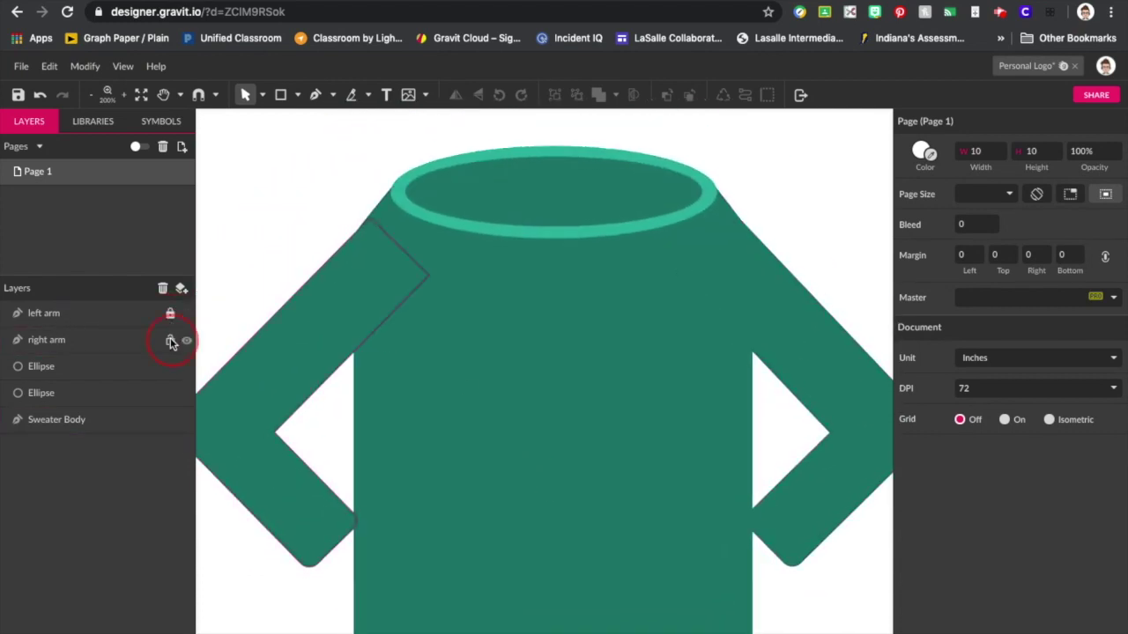
click(170, 393)
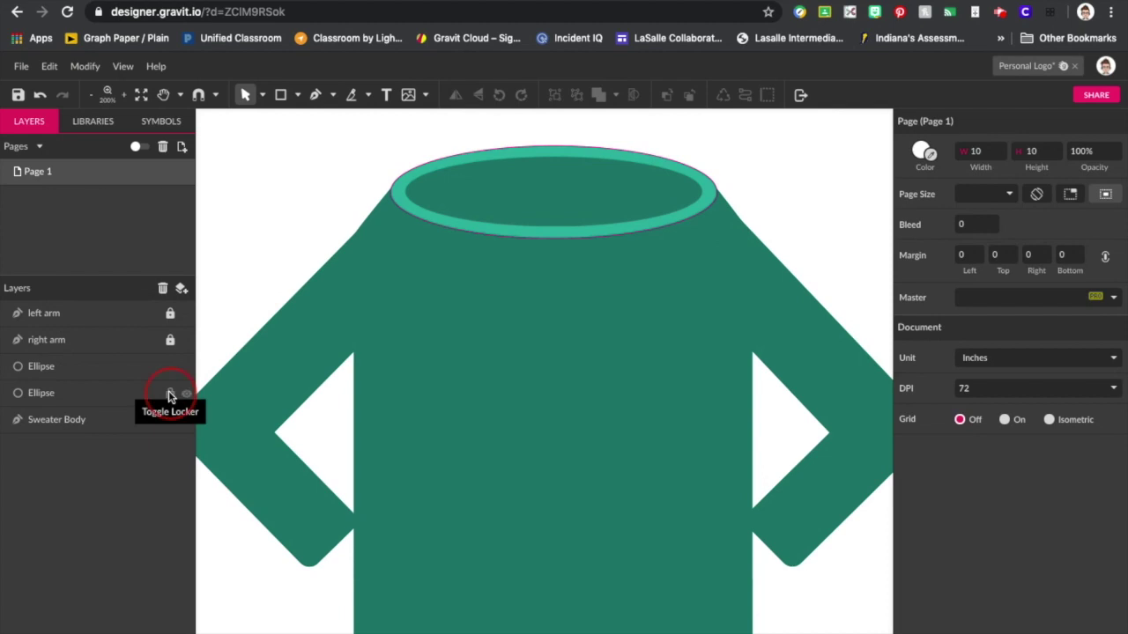
click(170, 367)
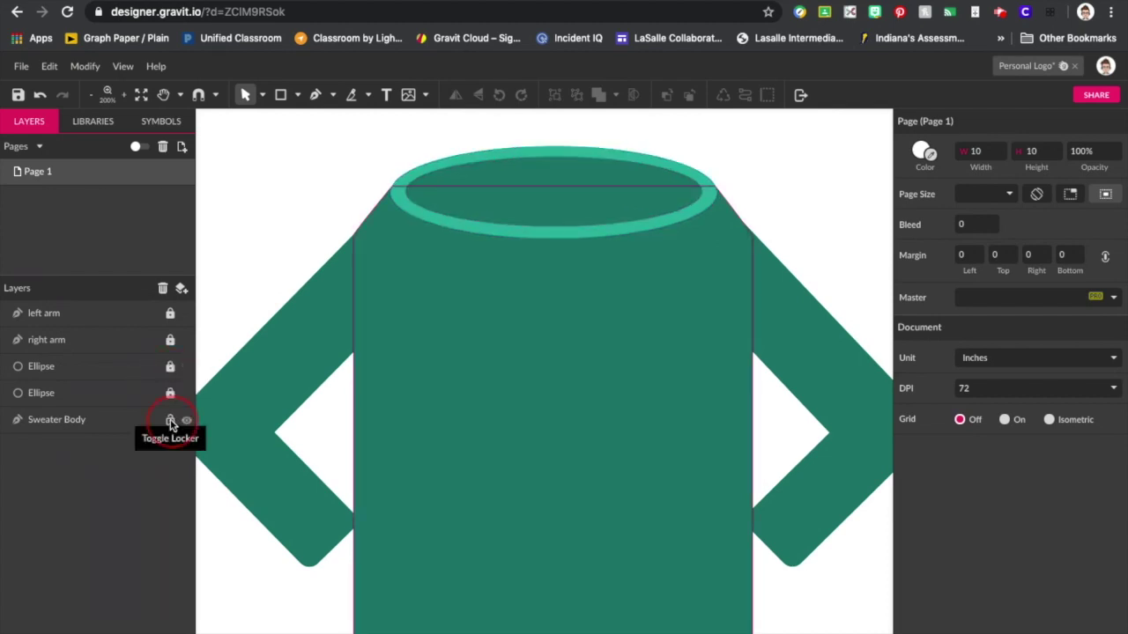
click(170, 420)
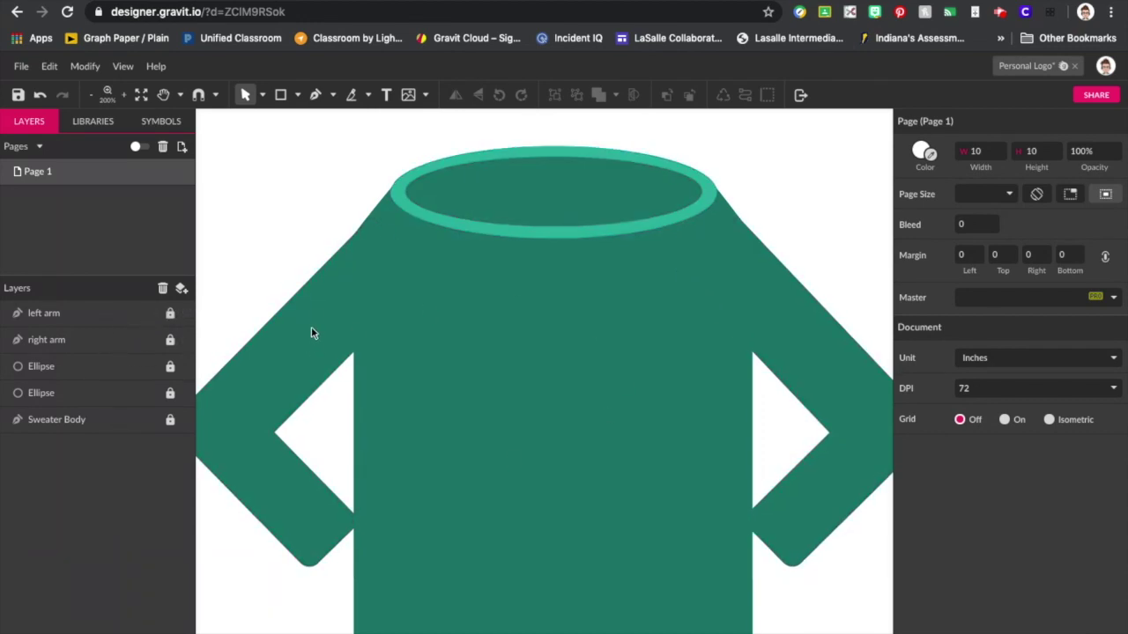
drag(340, 317, 684, 184)
drag(350, 209, 223, 441)
click(133, 498)
Draw an open six-point zigzag path with the Pen tool at the left-hand shoulder, about 0.85 by 0.51 inches, crossing itself once.
click(316, 95)
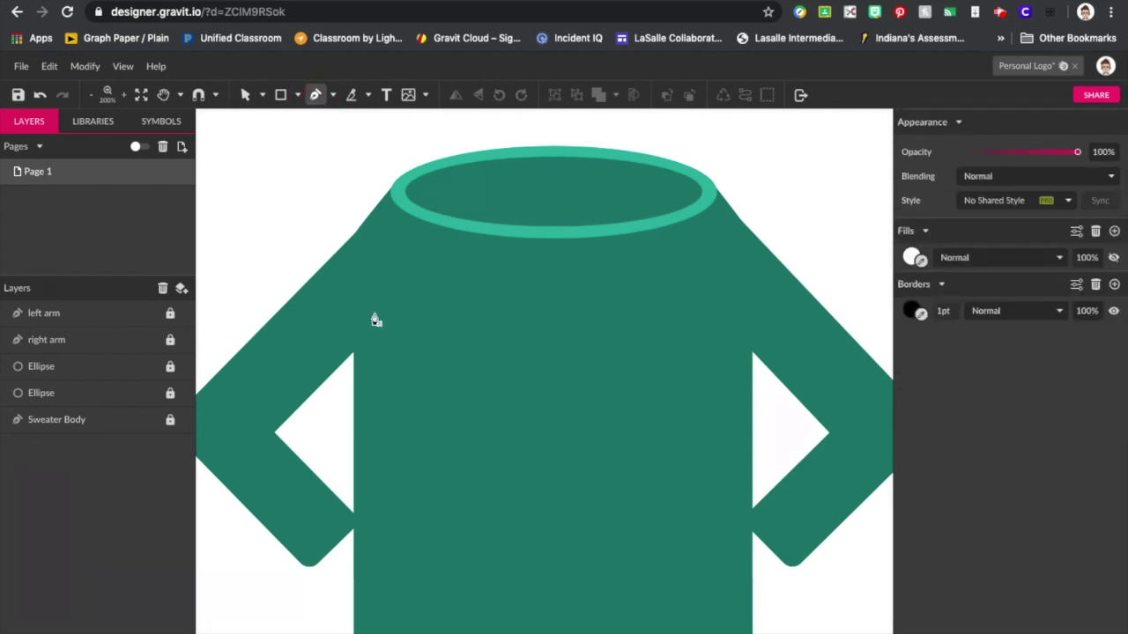
click(322, 270)
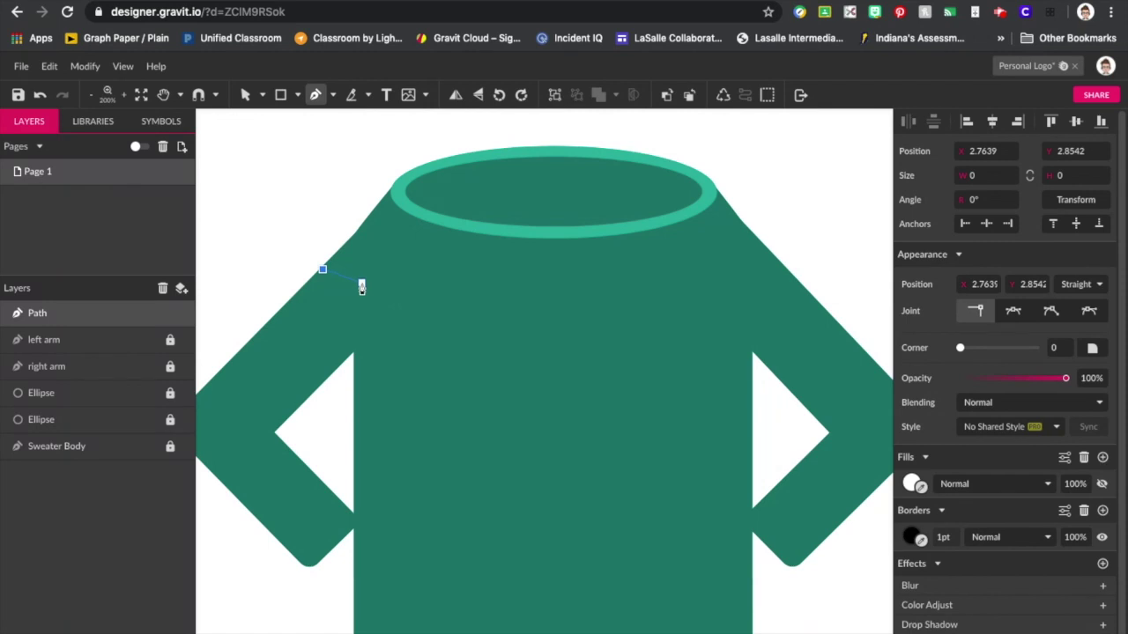
click(361, 284)
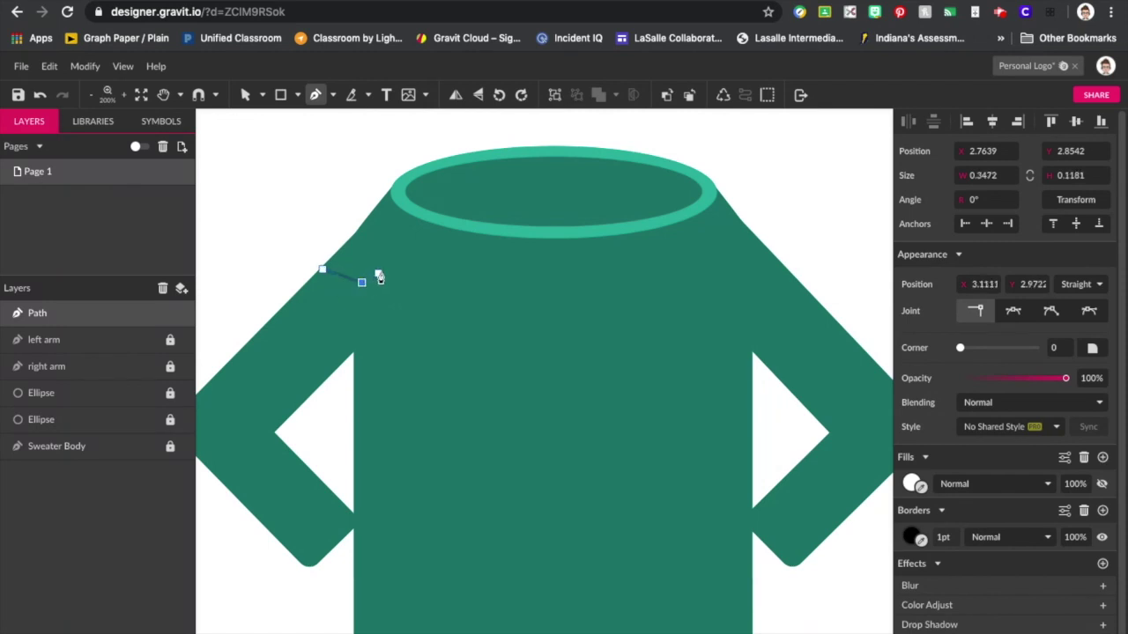
click(386, 253)
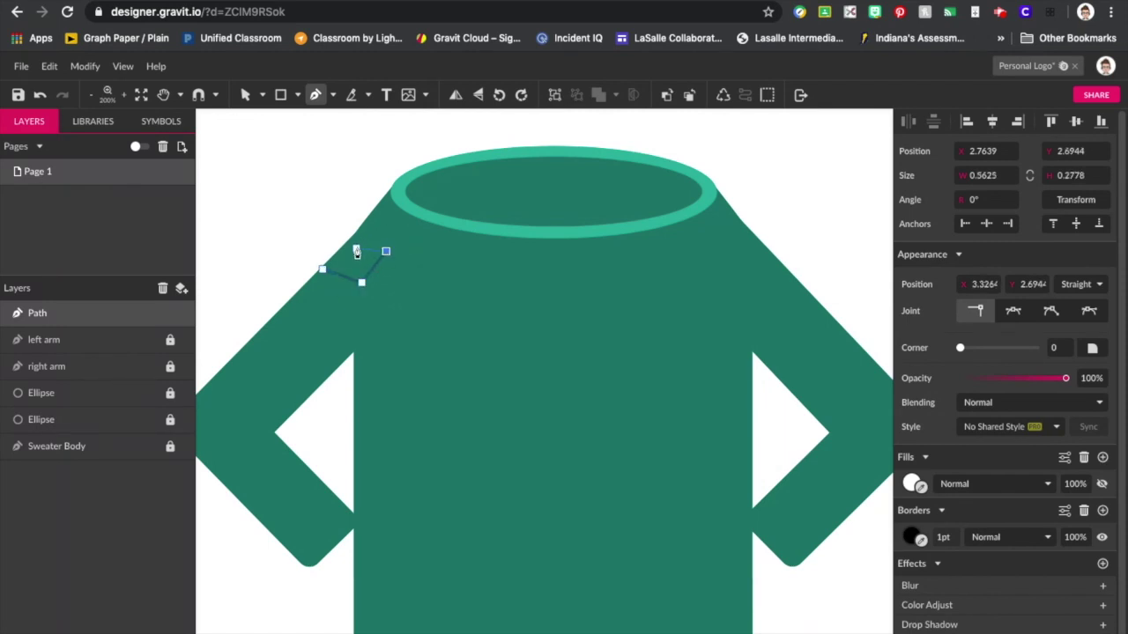
click(364, 245)
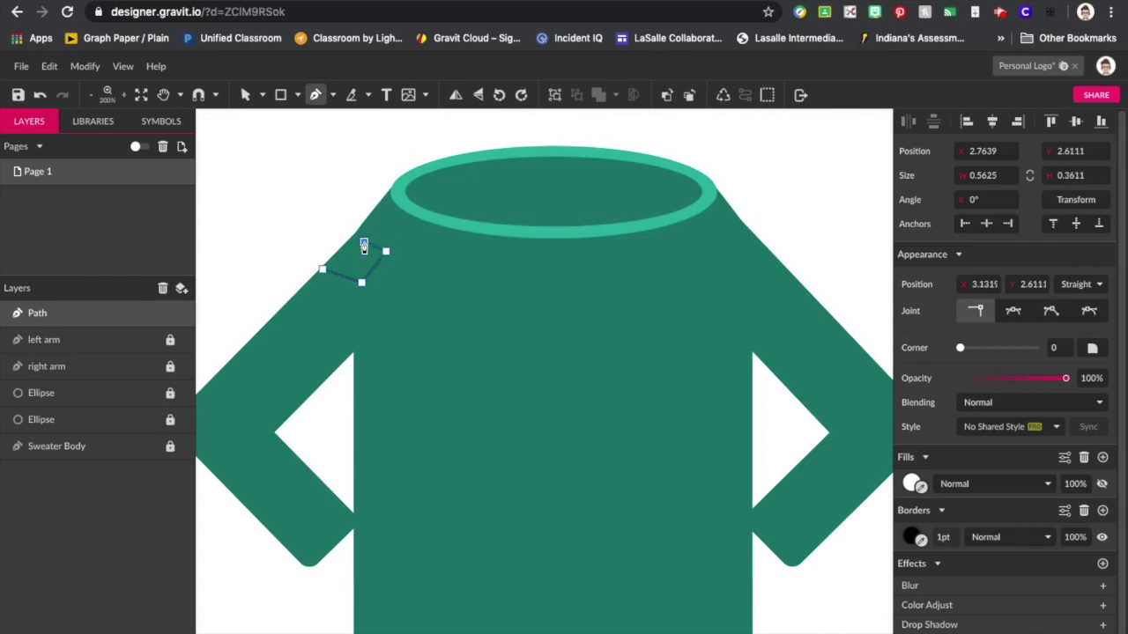
click(371, 293)
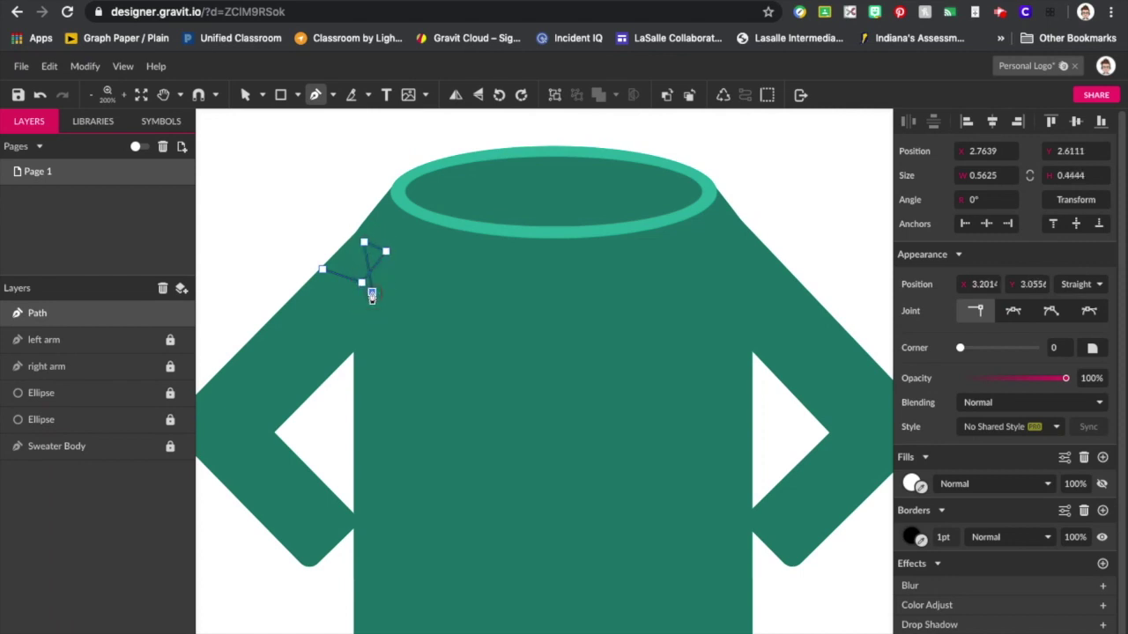
click(418, 301)
key(Escape)
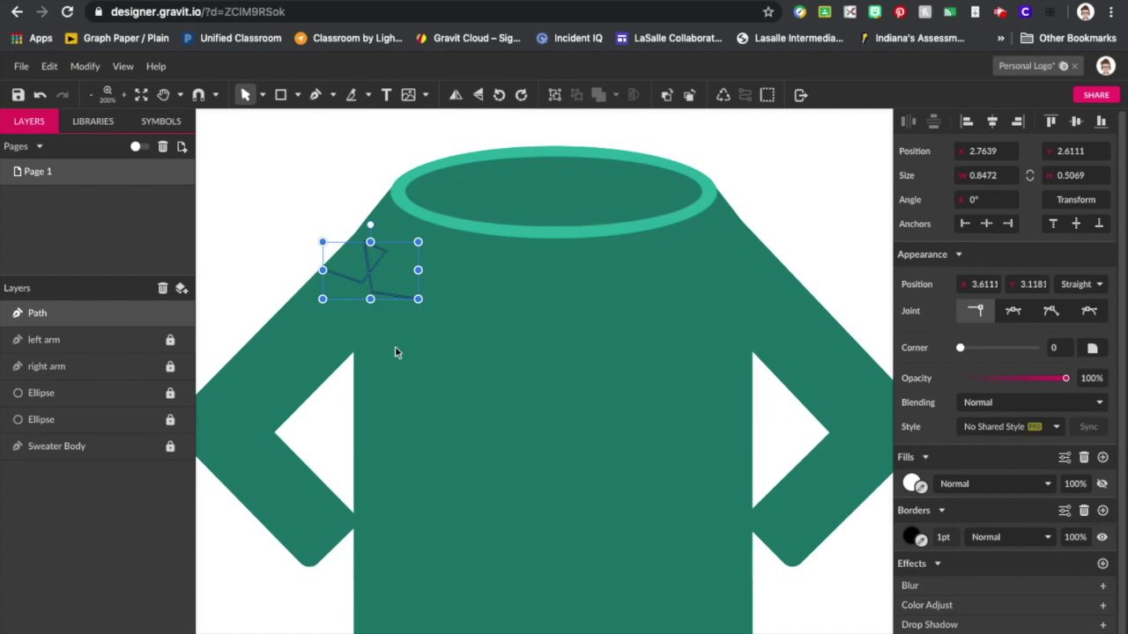
Select the zigzag path for point editing and set its topmost corner point's joint to Mirrored.
click(380, 351)
click(371, 264)
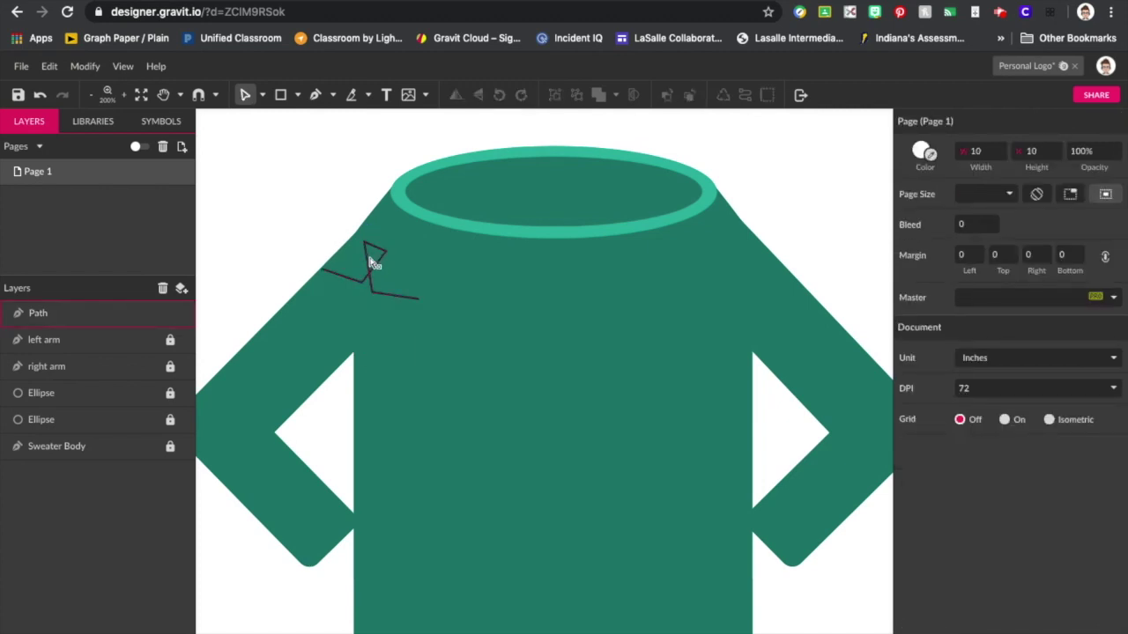
scroll(372, 263, up, 10)
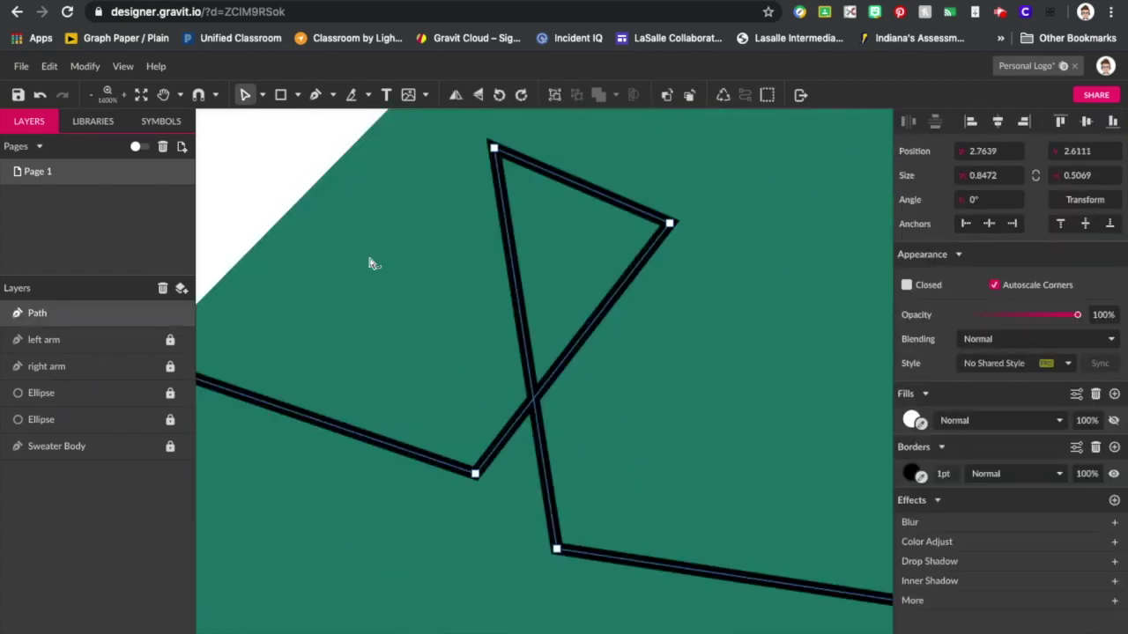
scroll(550, 320, left, 3)
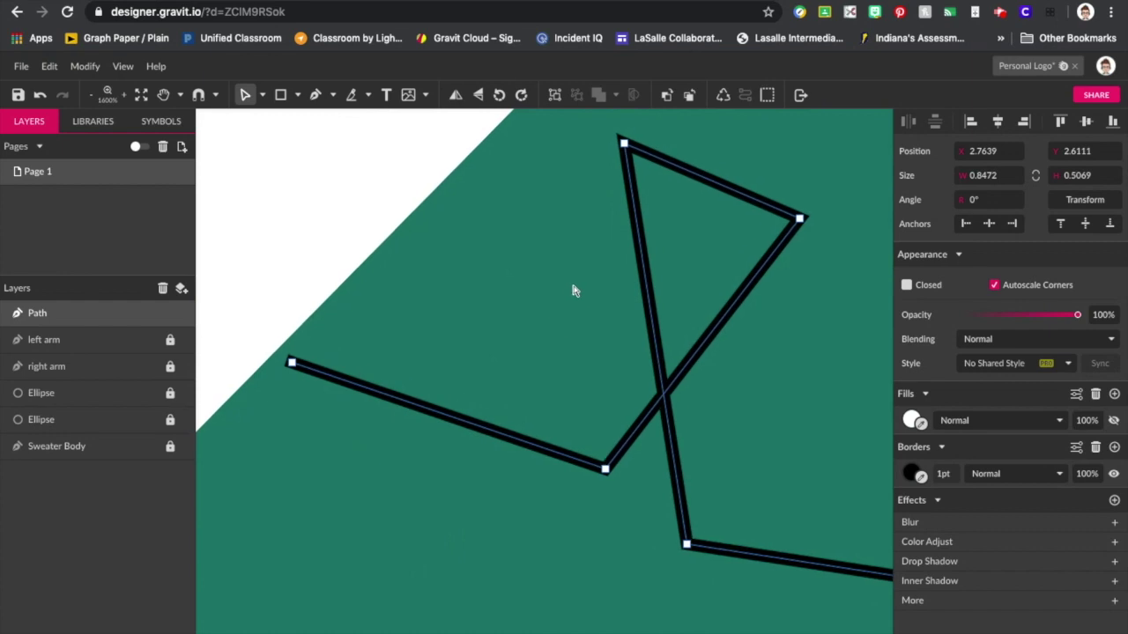
click(624, 142)
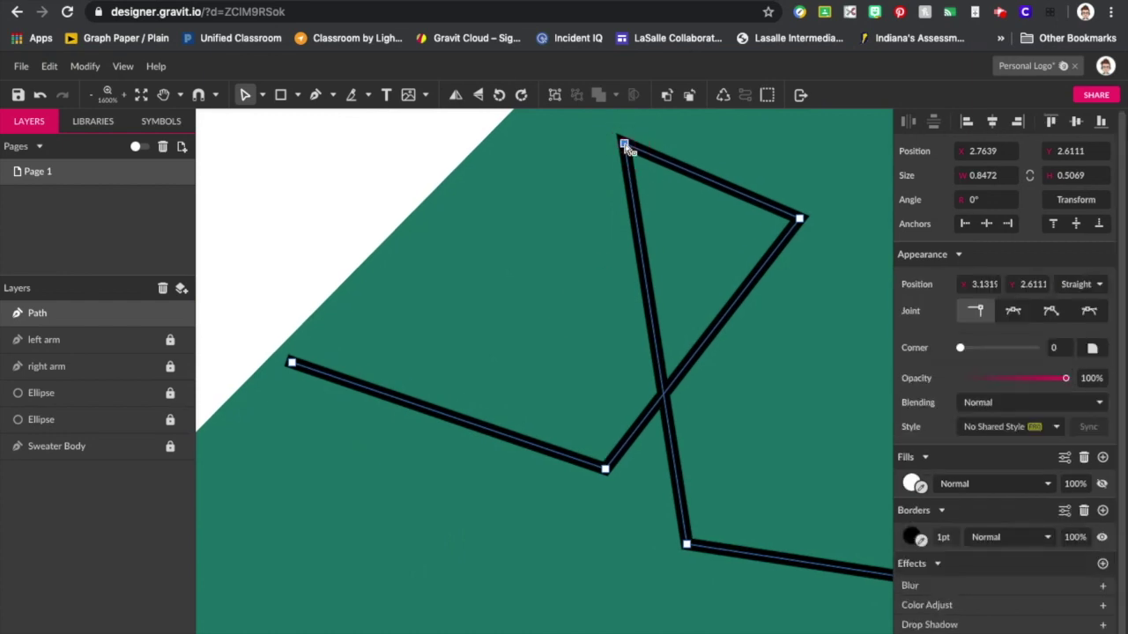
click(1015, 313)
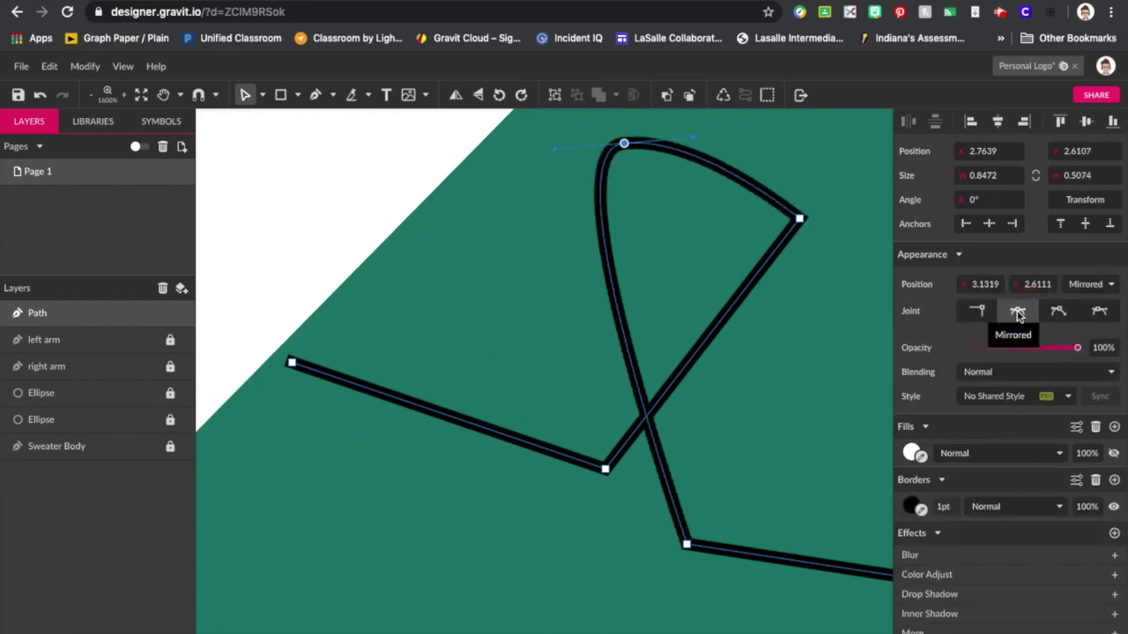
Delete the sharp corner beside the path's curved top point, then widen the loop and move its top to about X 3.23, Y 2.65.
click(800, 220)
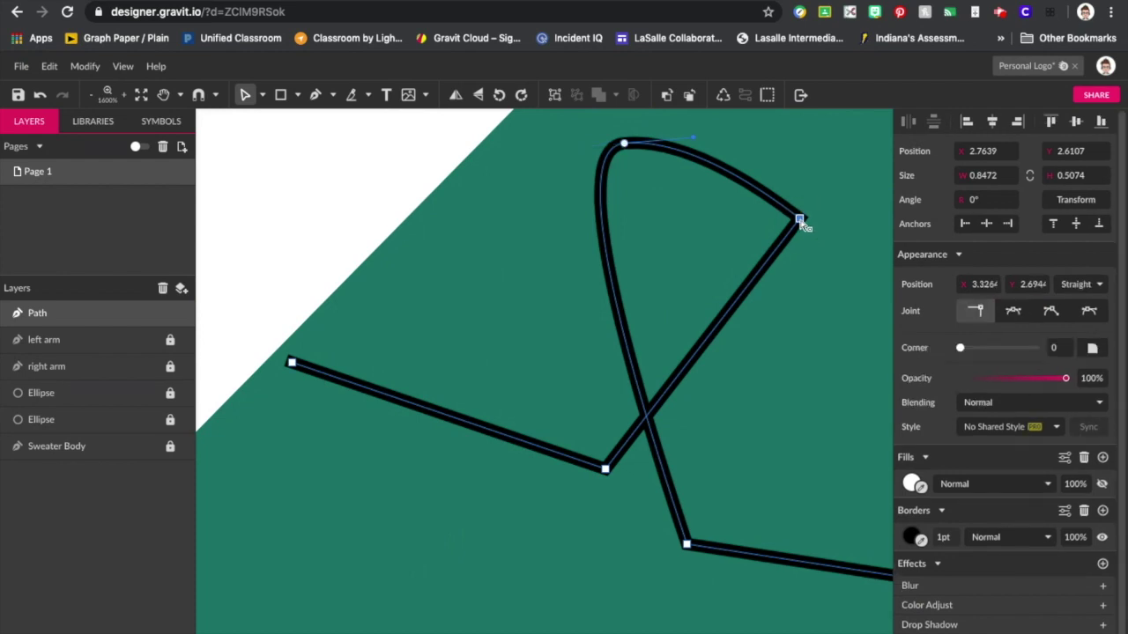
key(Delete)
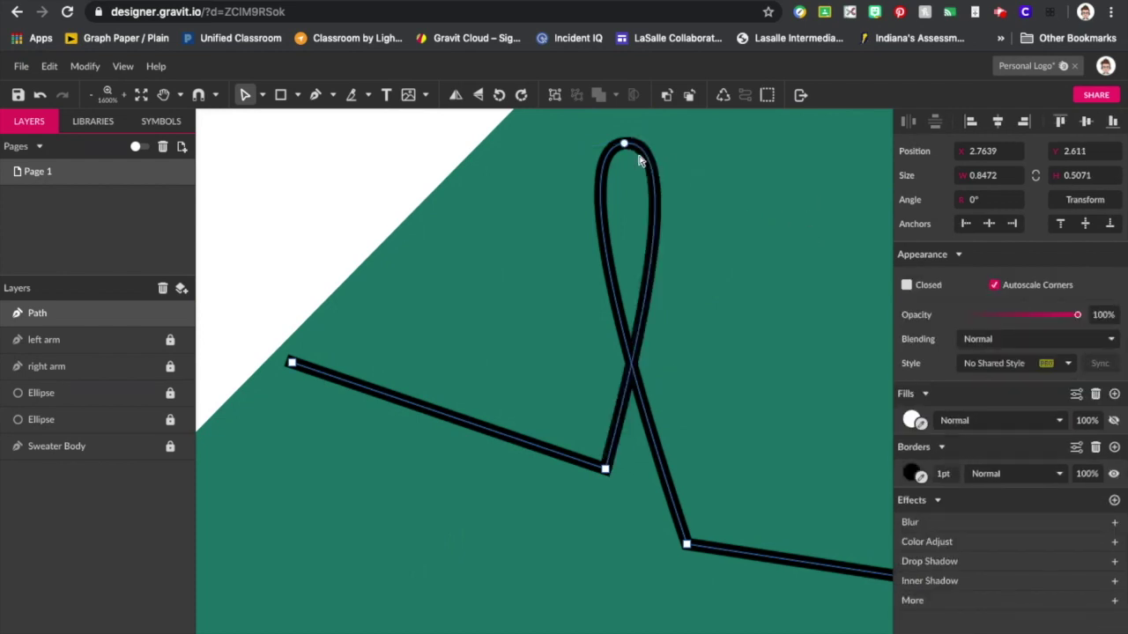
drag(625, 144, 947, 253)
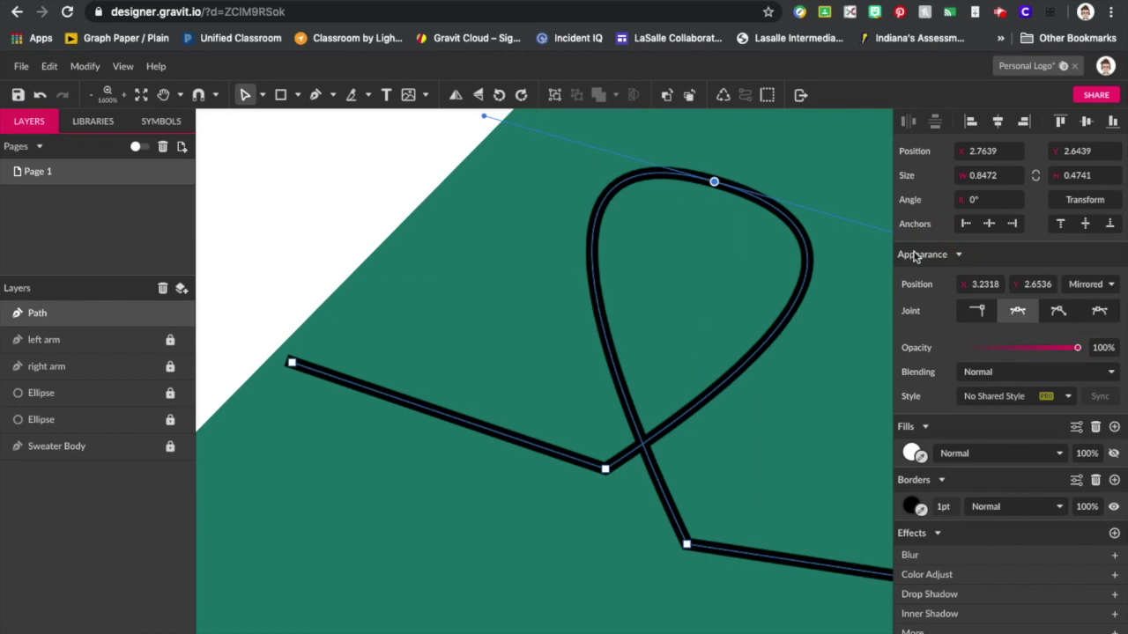
Join the loop's two lower points at its base, shorten its curve handles and lower its top to about X 3.22, Y 2.69.
click(684, 544)
drag(678, 539, 604, 471)
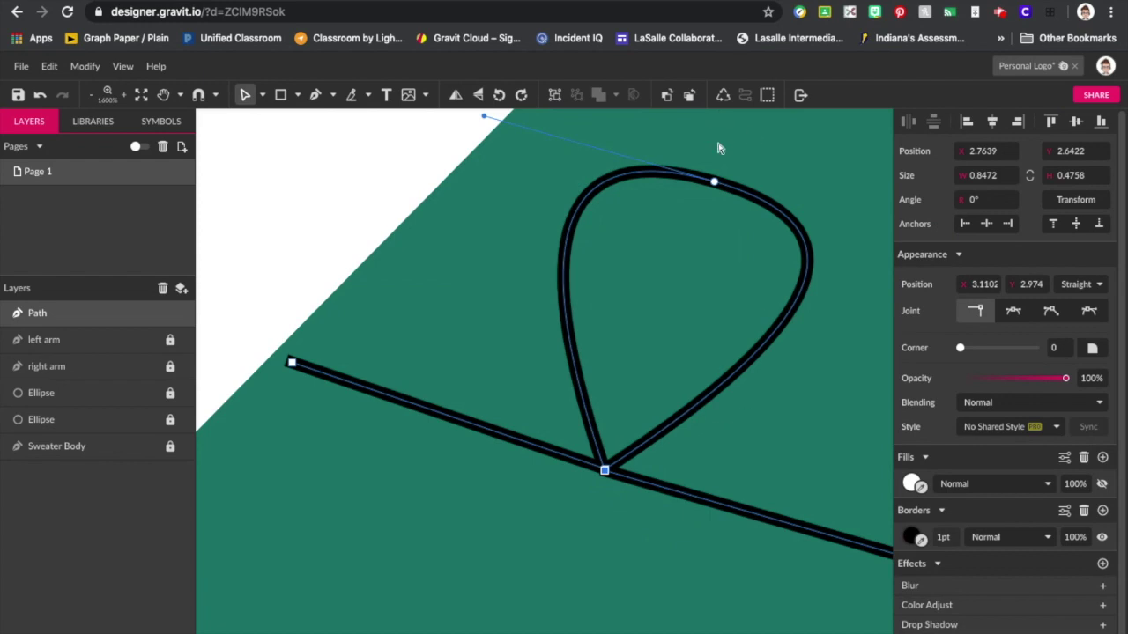
drag(484, 116, 564, 142)
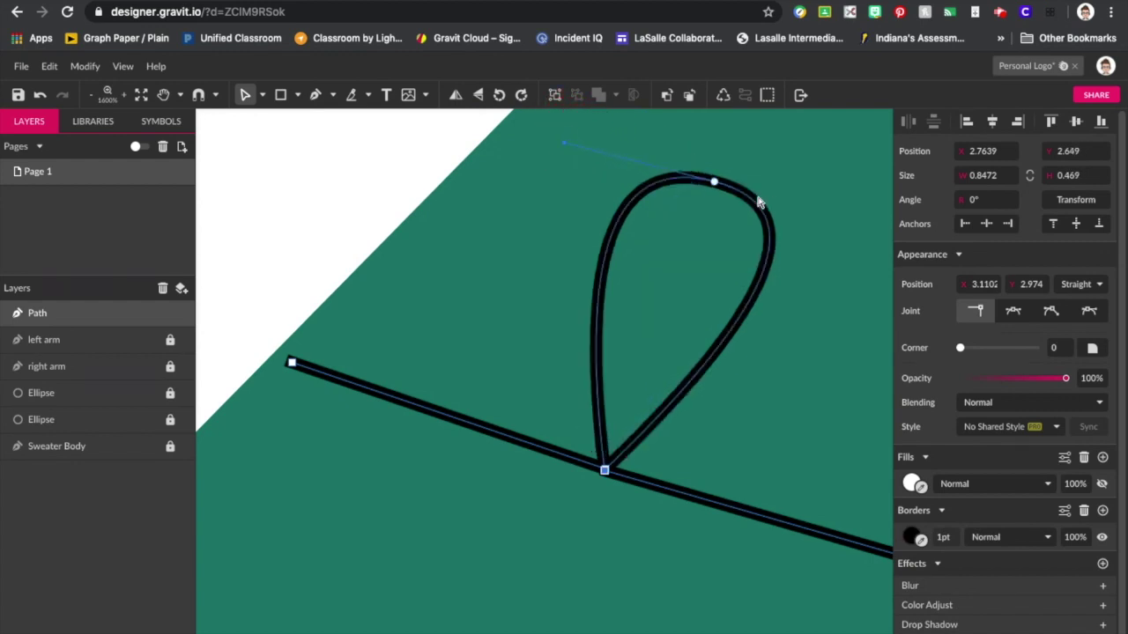
drag(715, 185, 703, 213)
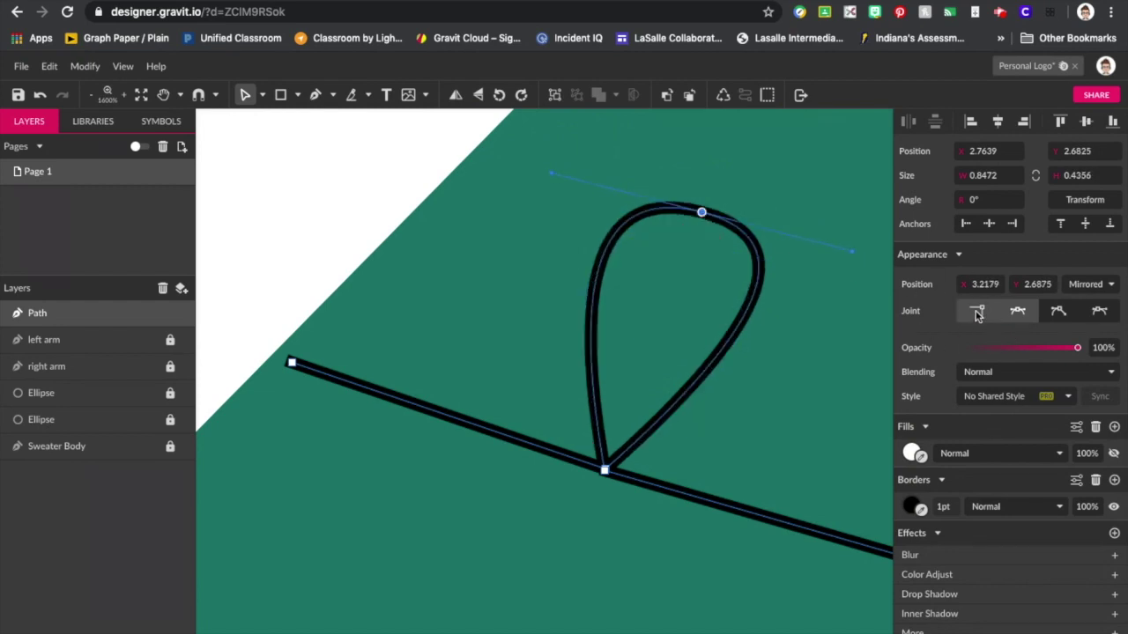
Shorten the path's tail to end at about X 3.31, Y 3.04 and shift the loop's top point so the loop slants toward the neckline.
scroll(831, 389, right, 3)
scroll(831, 388, down, 2)
scroll(831, 389, down, 5)
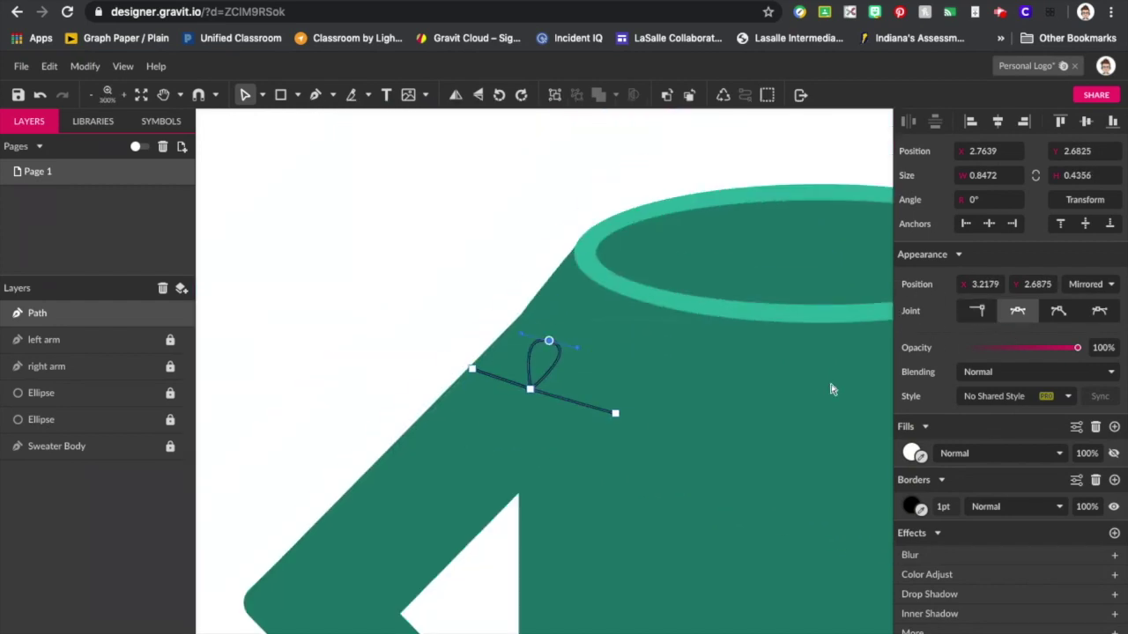
scroll(831, 388, up, 2)
scroll(831, 389, left, 1)
drag(630, 454, 582, 441)
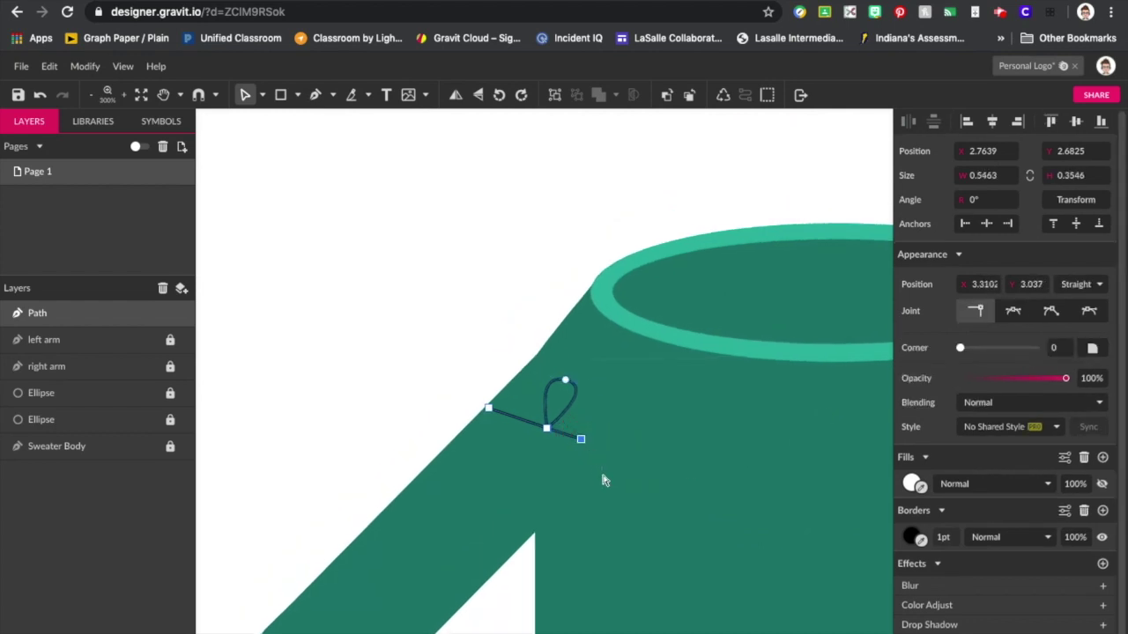
drag(564, 379, 586, 396)
click(608, 483)
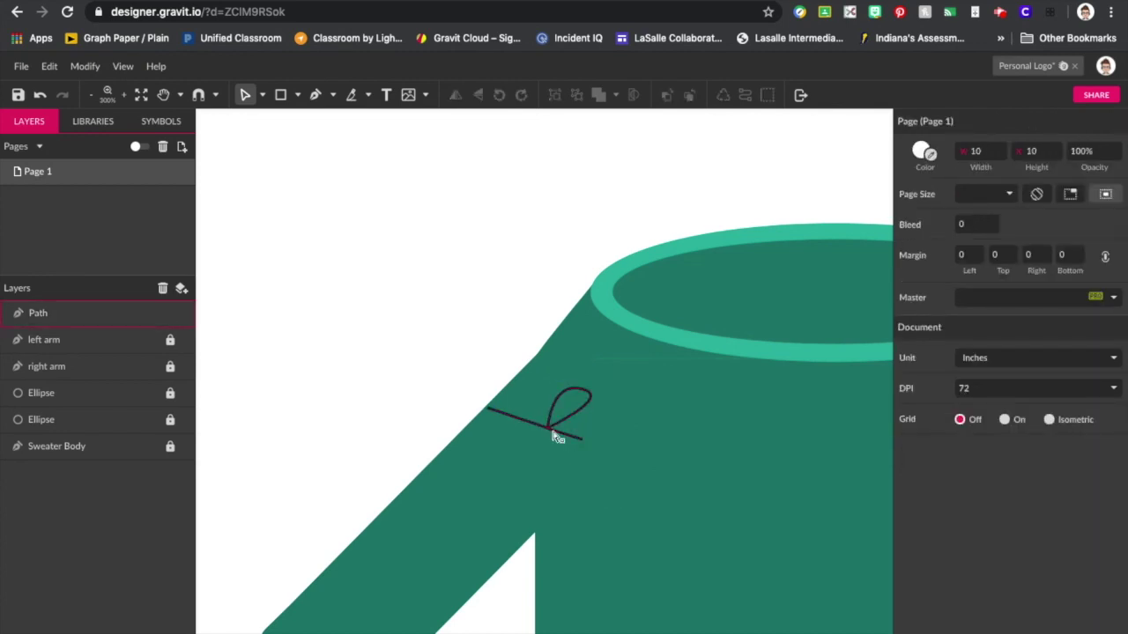
Examine the looped path up close and check how it sits on the whole sweater at 100% zoom.
scroll(567, 425, up, 10)
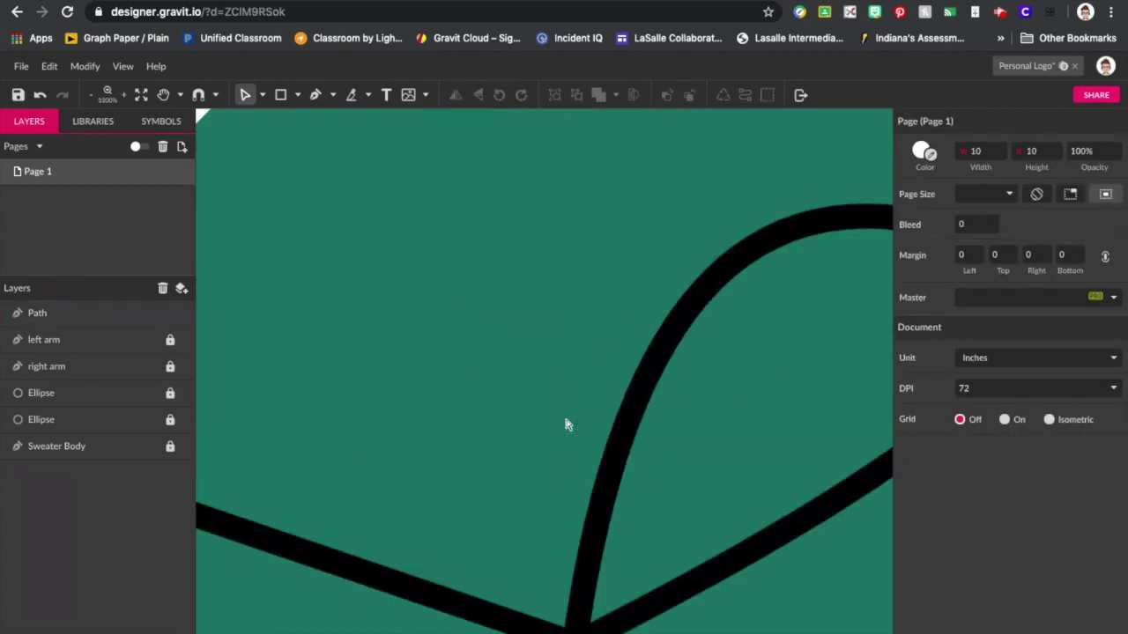
scroll(567, 425, down, 6)
click(564, 396)
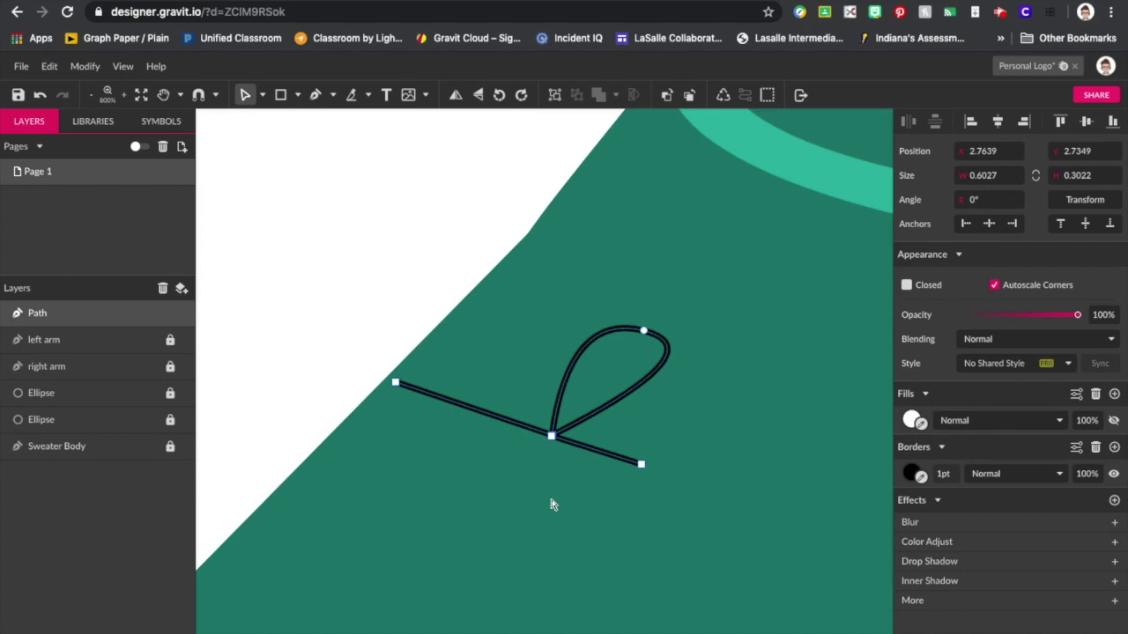
key(ctrl+1)
click(820, 312)
scroll(739, 348, right, 5)
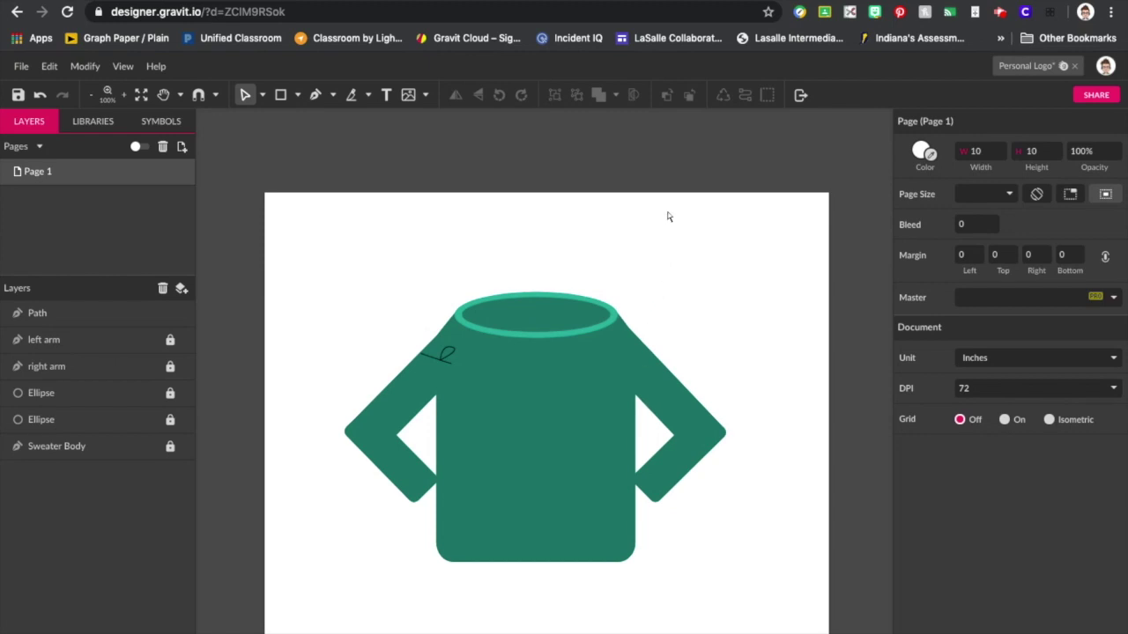
scroll(705, 299, down, 3)
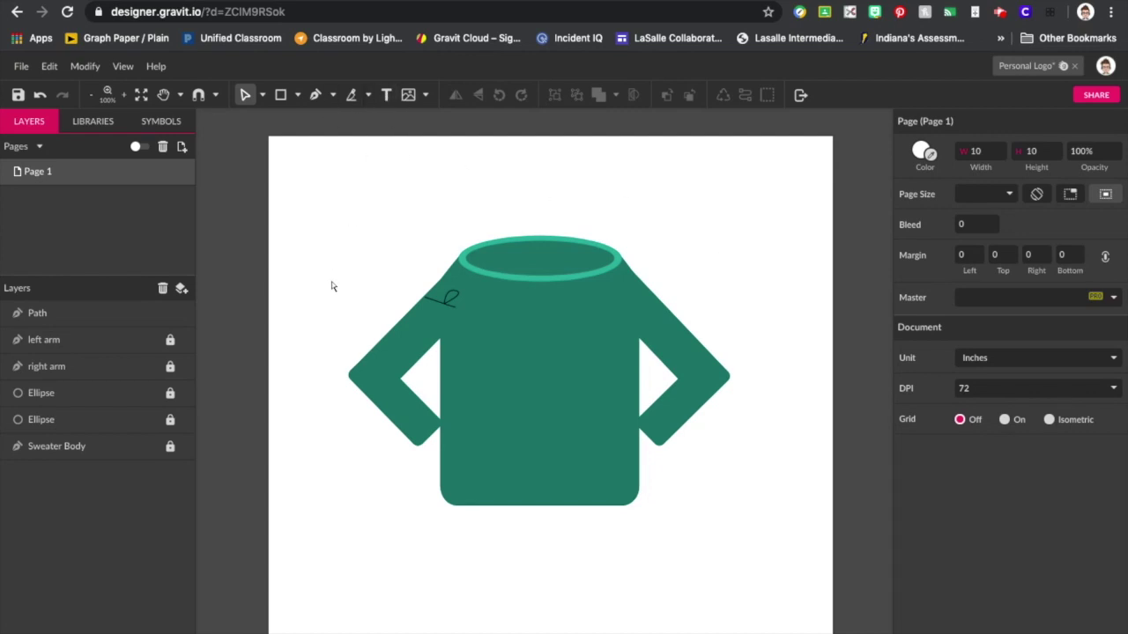
click(99, 122)
click(1001, 12)
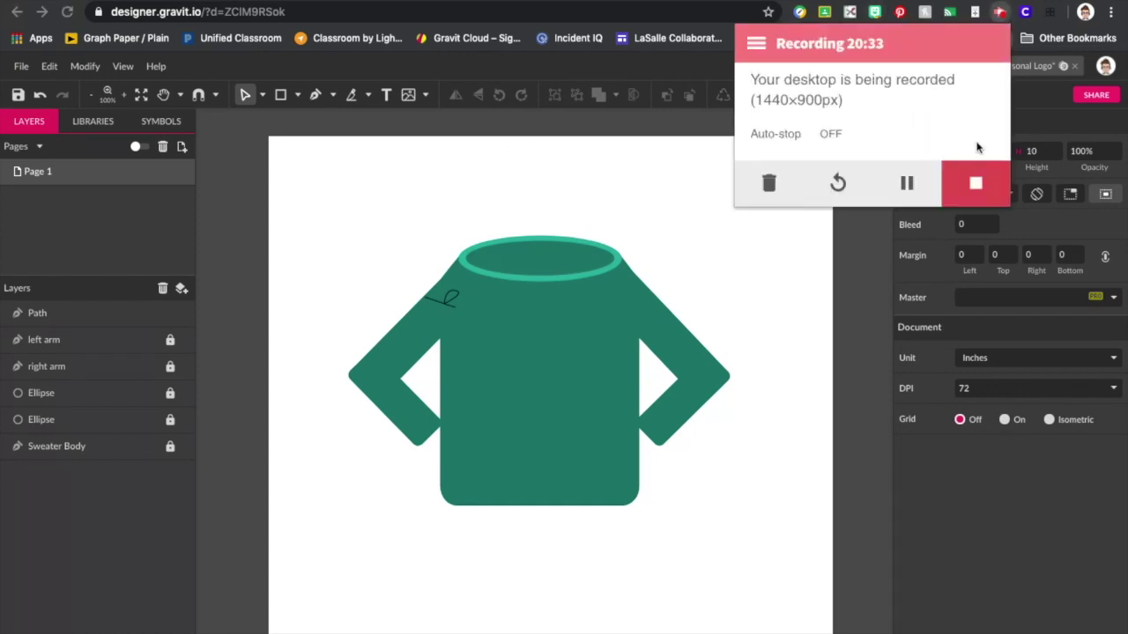